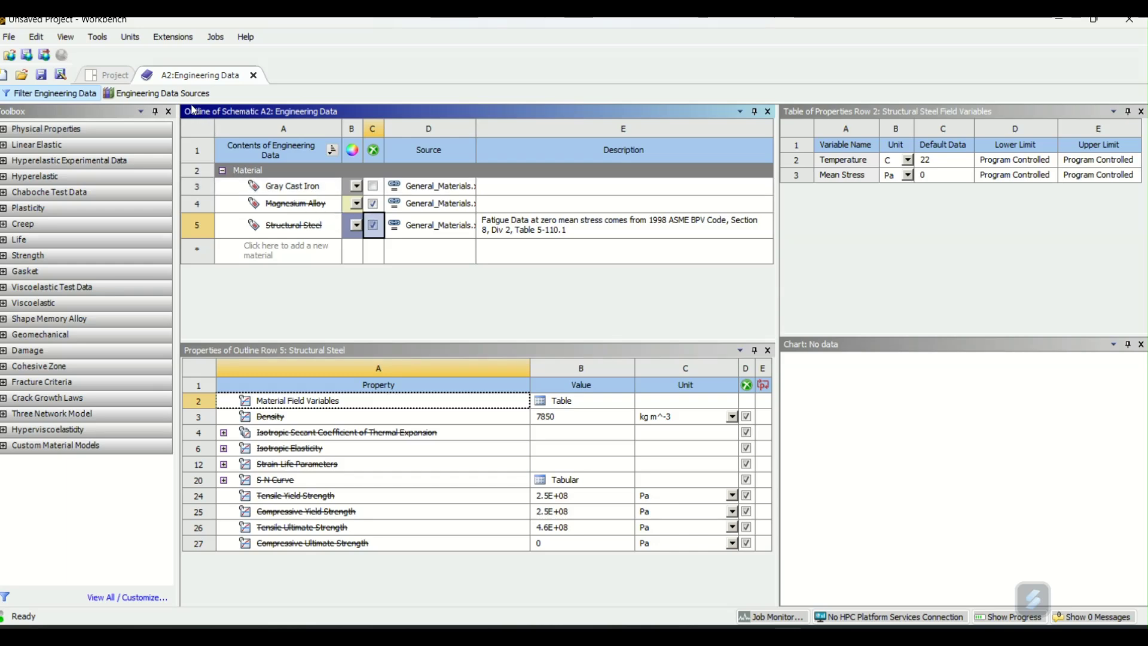
# Step: Return to the project schematic and start a new DesignModeler geometry for the Static Structural system
pyautogui.click(109, 75)
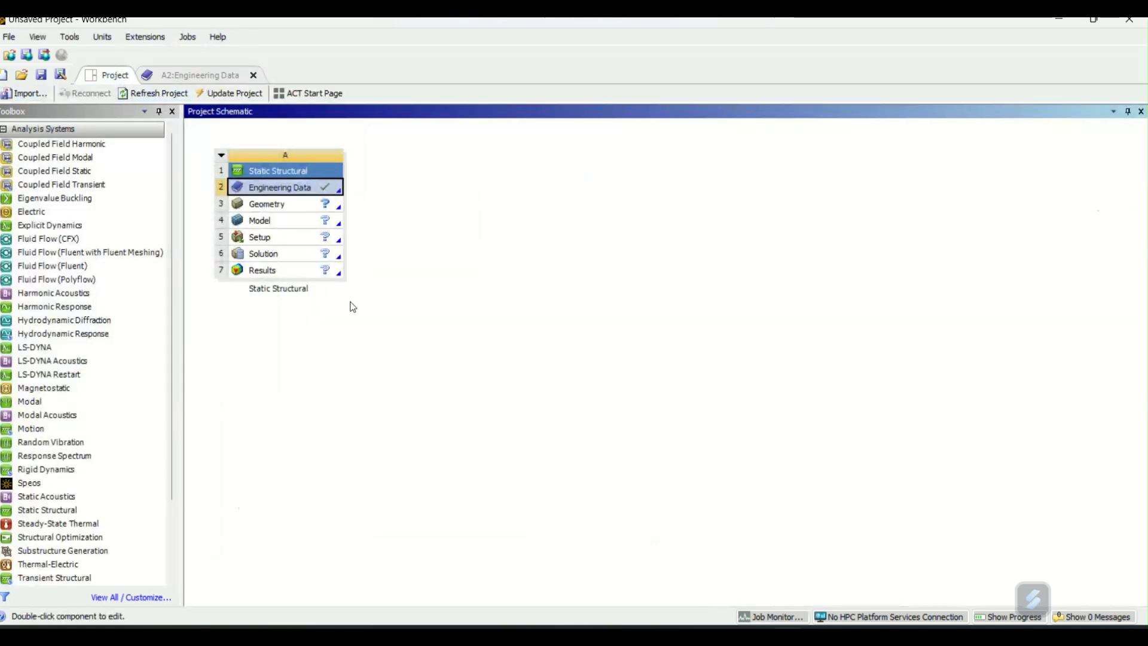
pyautogui.doubleClick(338, 210)
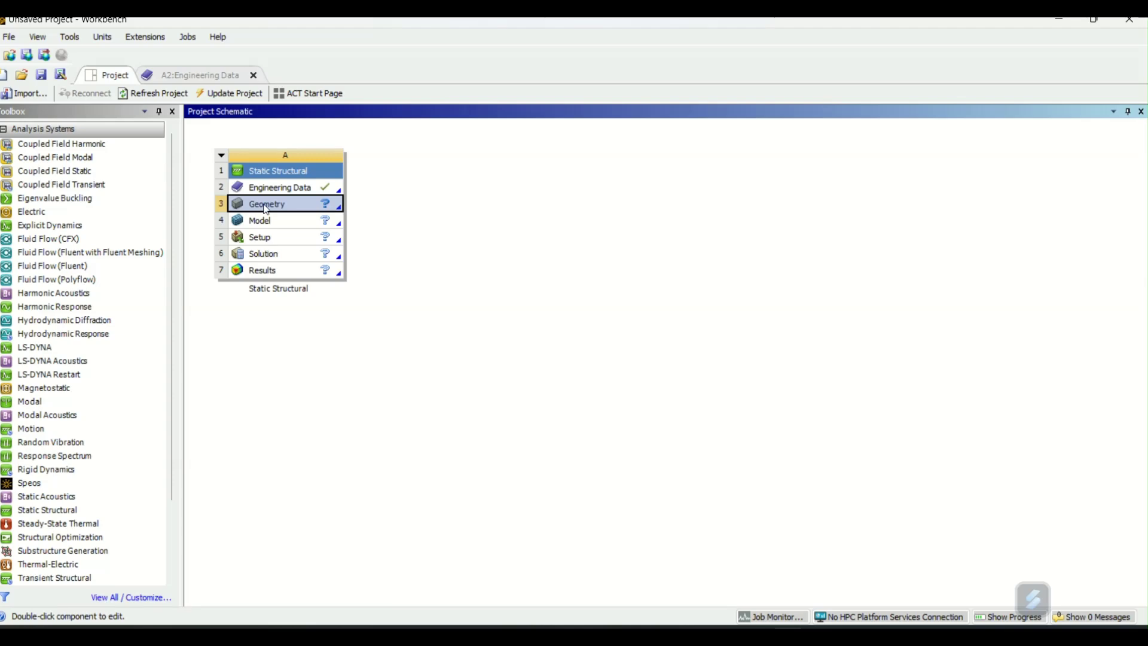
pyautogui.rightClick(267, 209)
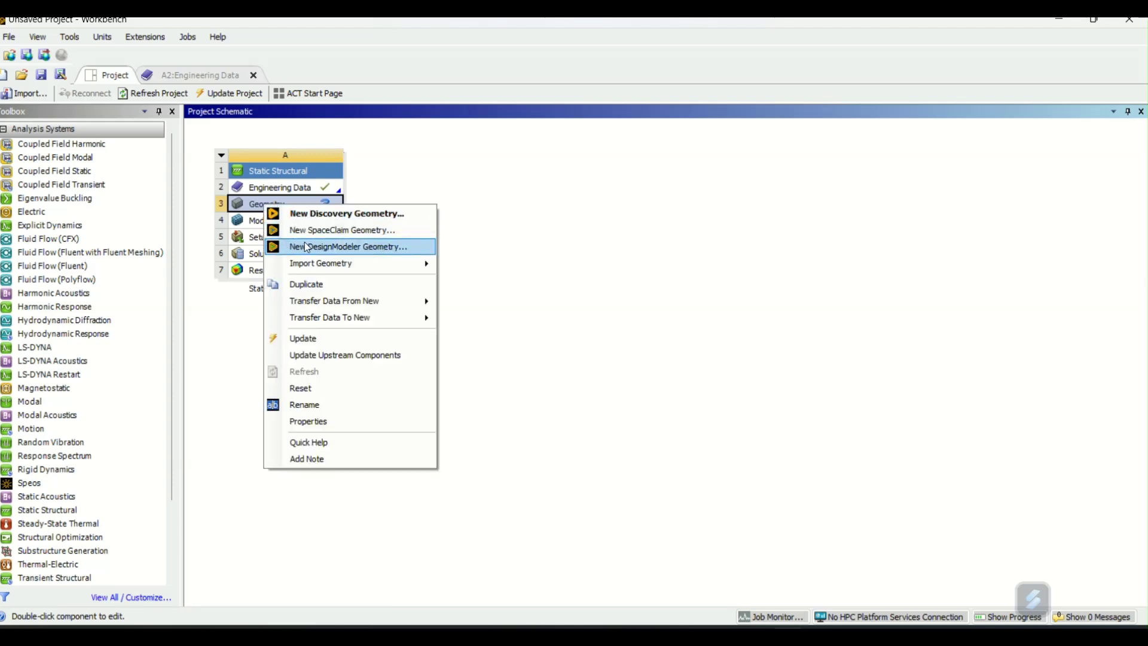
pyautogui.click(305, 244)
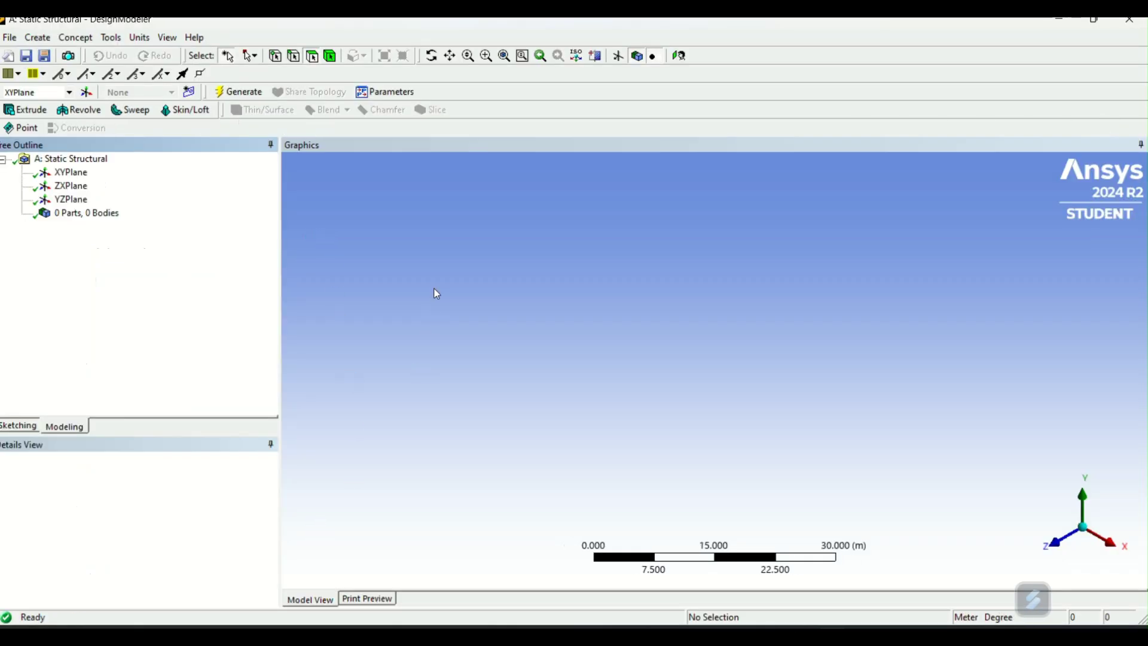
# Step: On the XY plane viewed face-on, sketch a horizontal line about 75 m long from the origin along the positive X axis
pyautogui.click(78, 175)
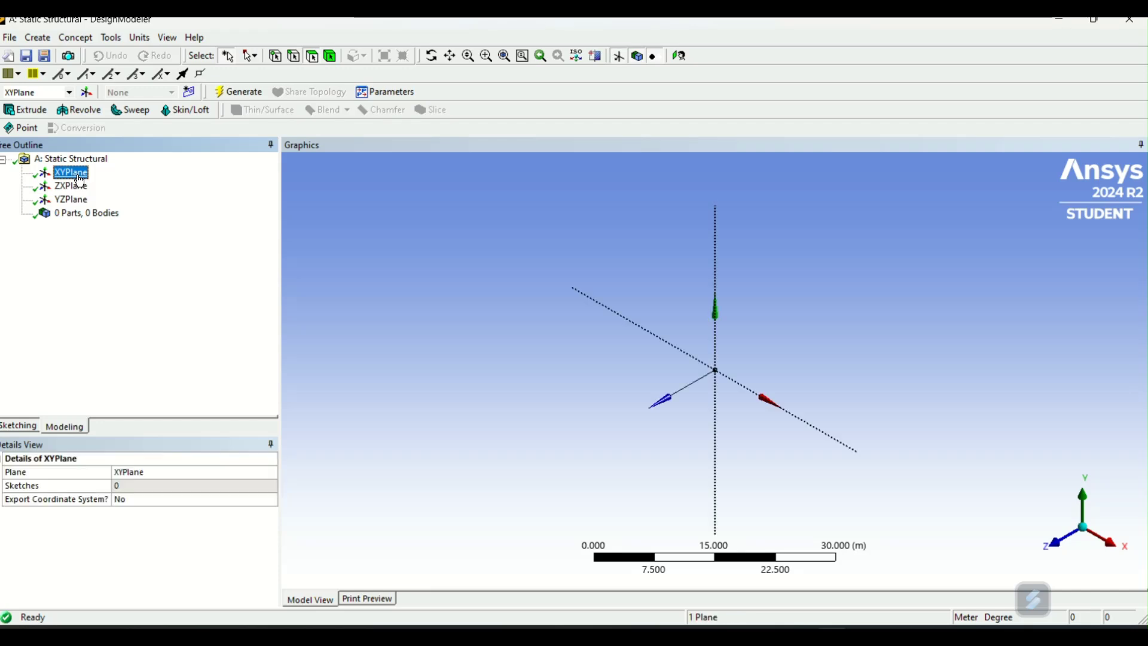
pyautogui.click(678, 57)
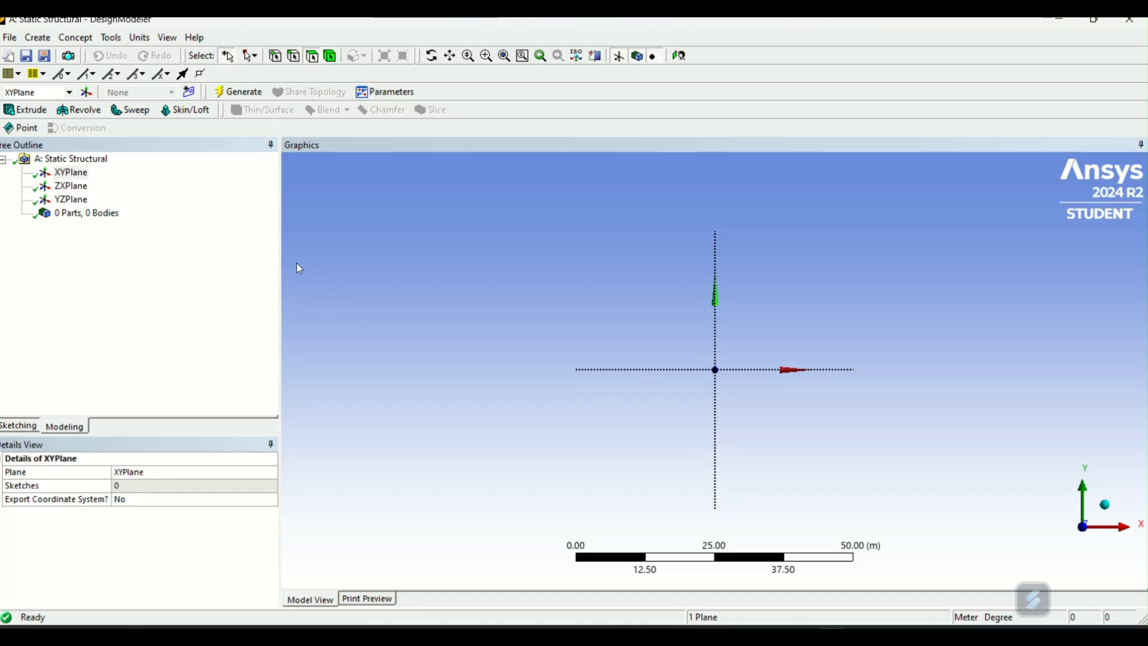
pyautogui.click(16, 427)
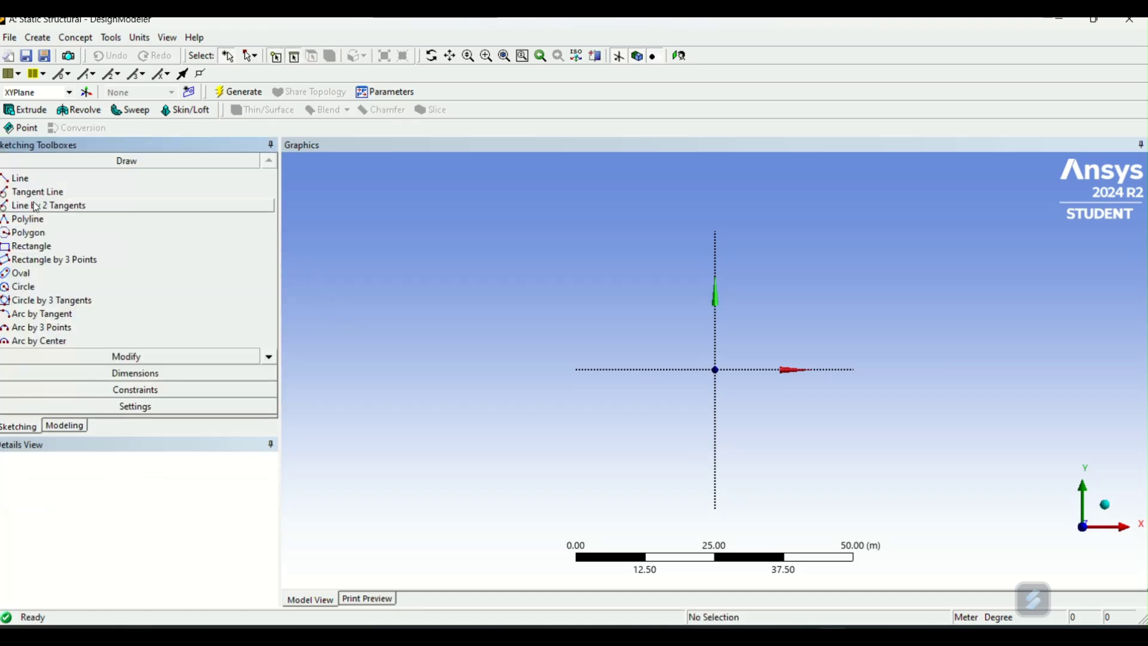
pyautogui.click(20, 179)
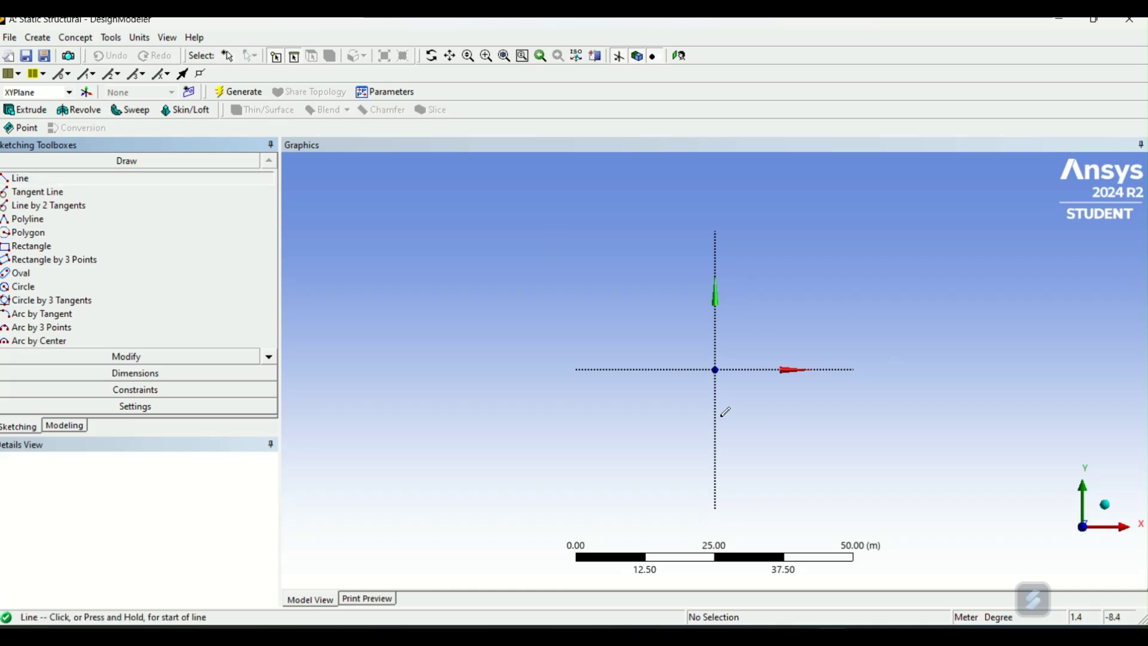
pyautogui.click(716, 370)
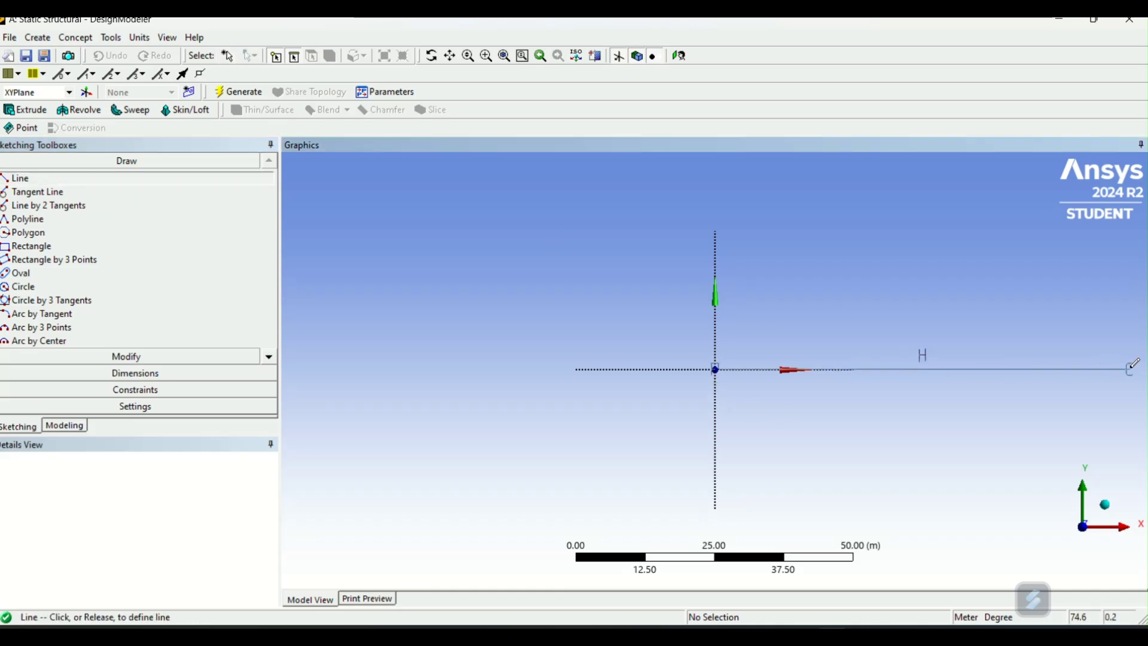
pyautogui.click(1133, 368)
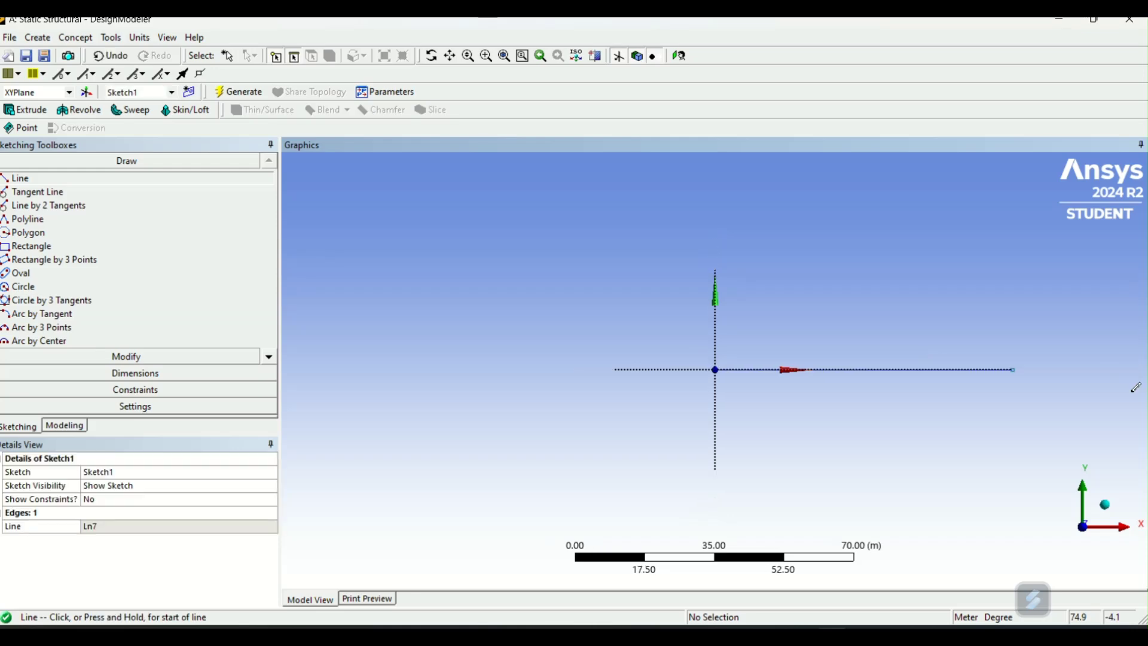
# Step: Try to add a Horizontal dimension to the sketched line
pyautogui.click(79, 375)
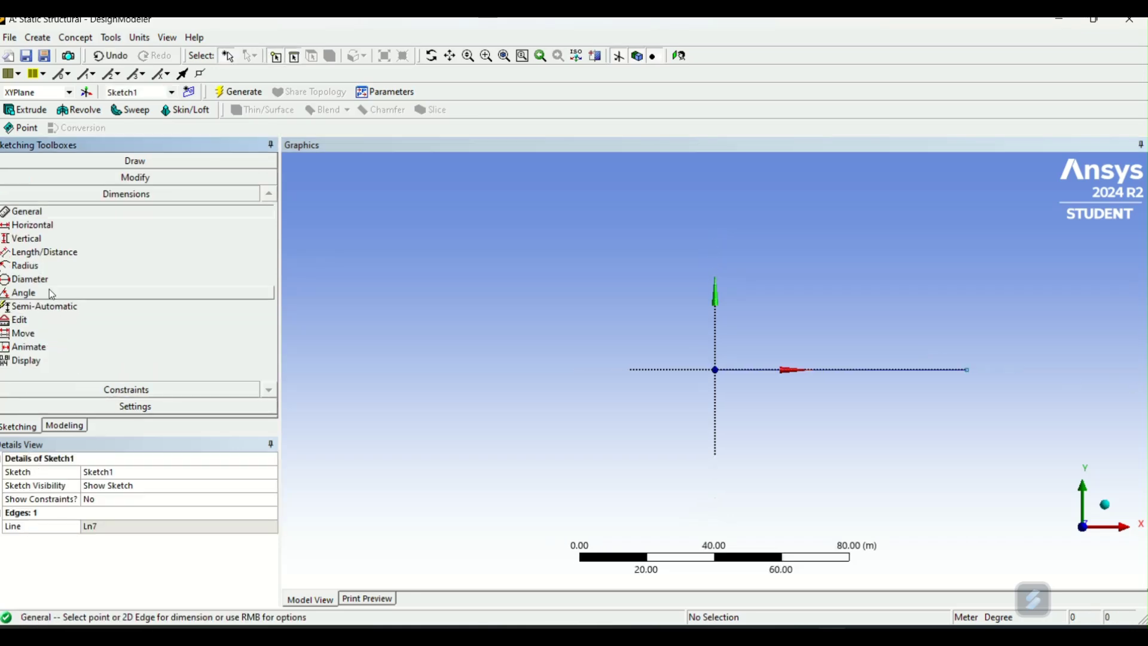
pyautogui.click(30, 226)
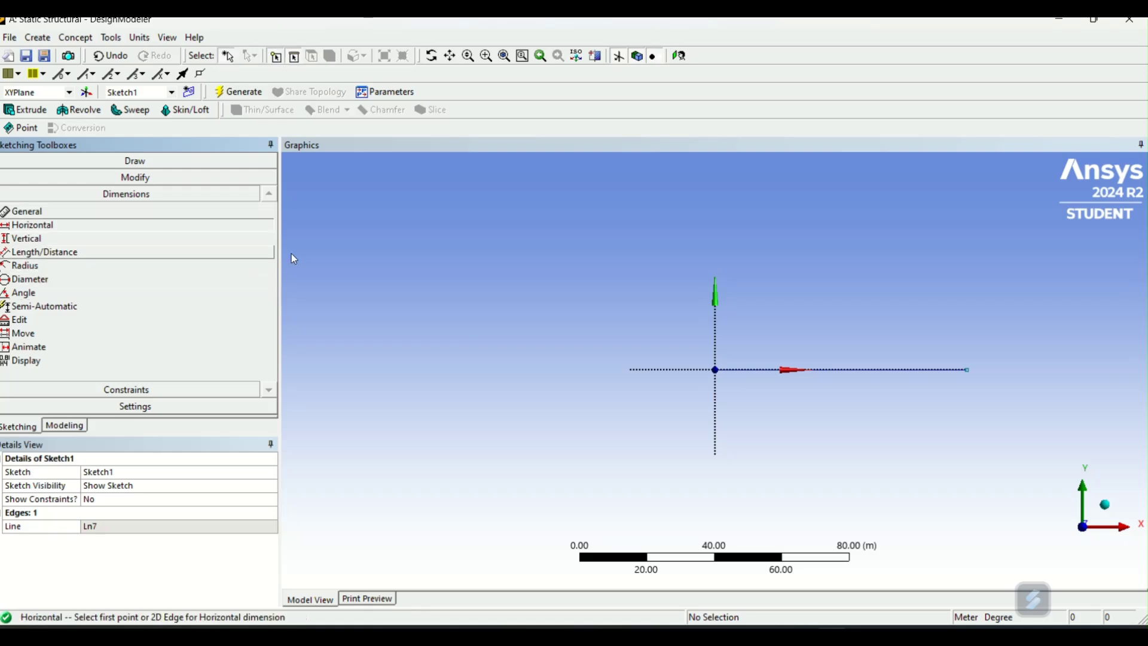
pyautogui.click(813, 369)
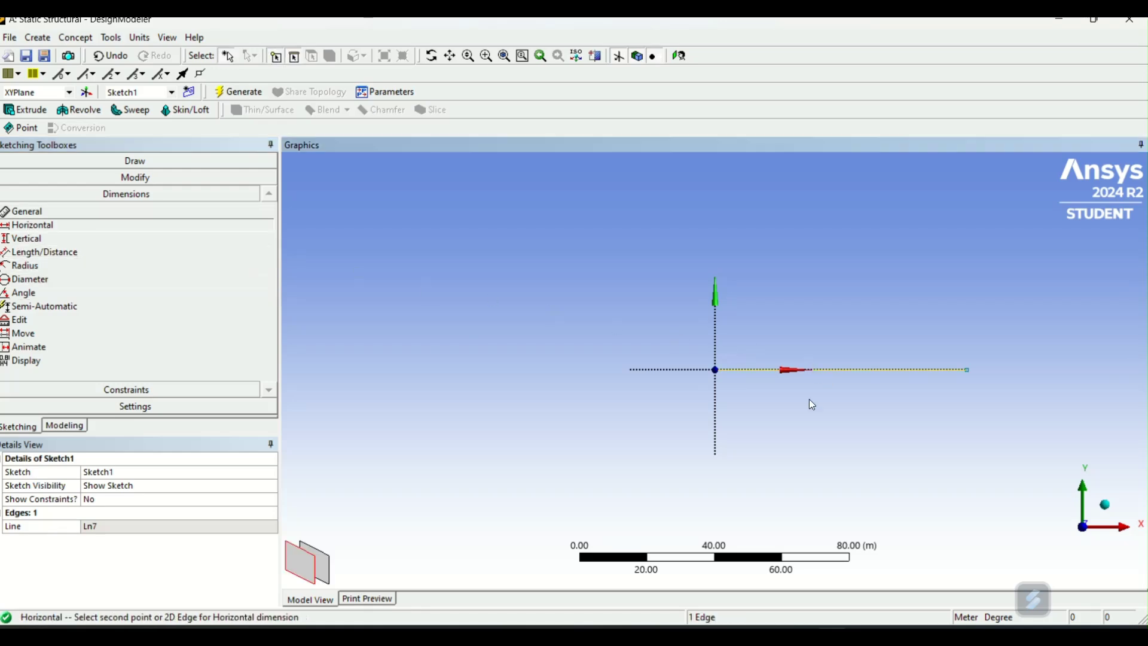
pyautogui.click(849, 375)
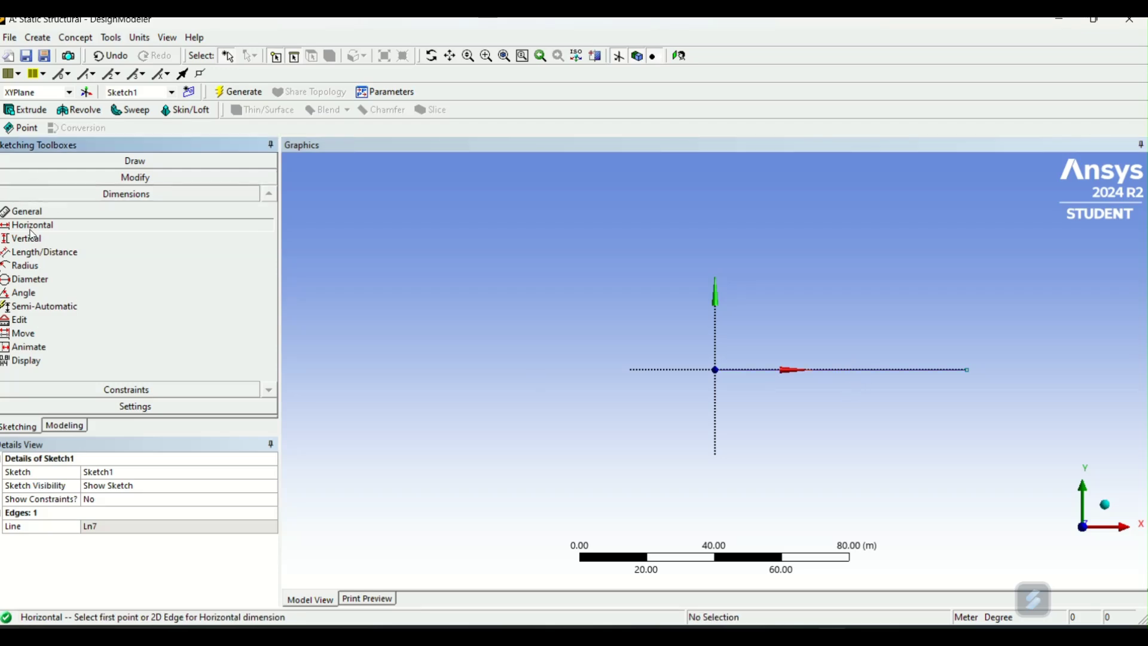
pyautogui.click(827, 368)
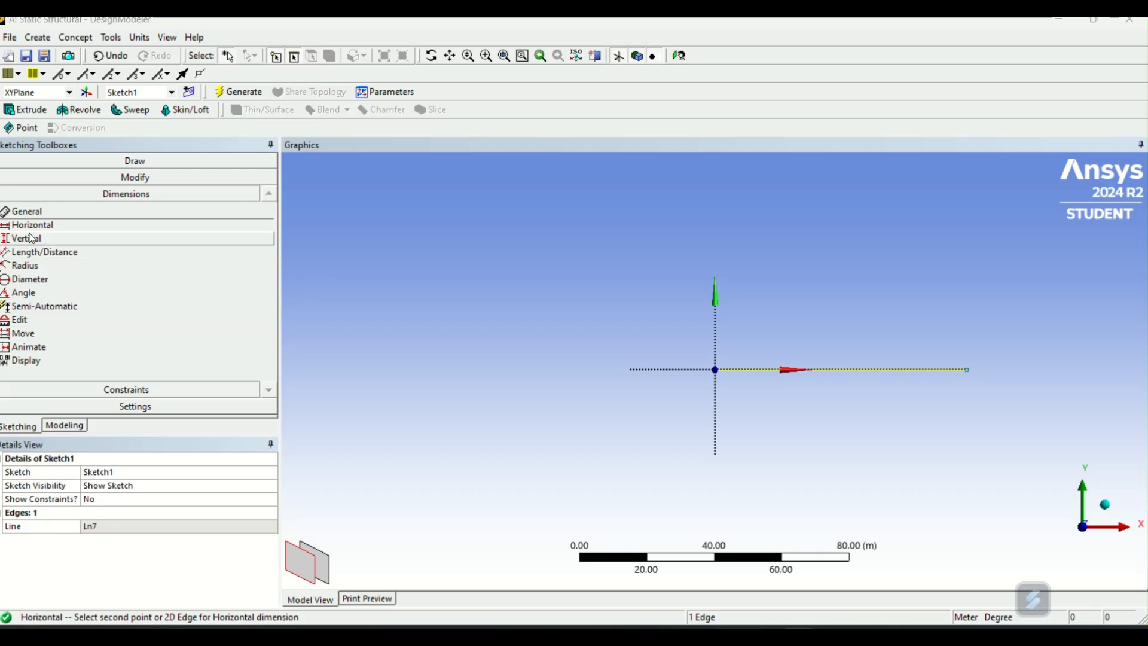
# Step: Add a General dimension for the length of the sketched line, placed just below it
pyautogui.click(30, 212)
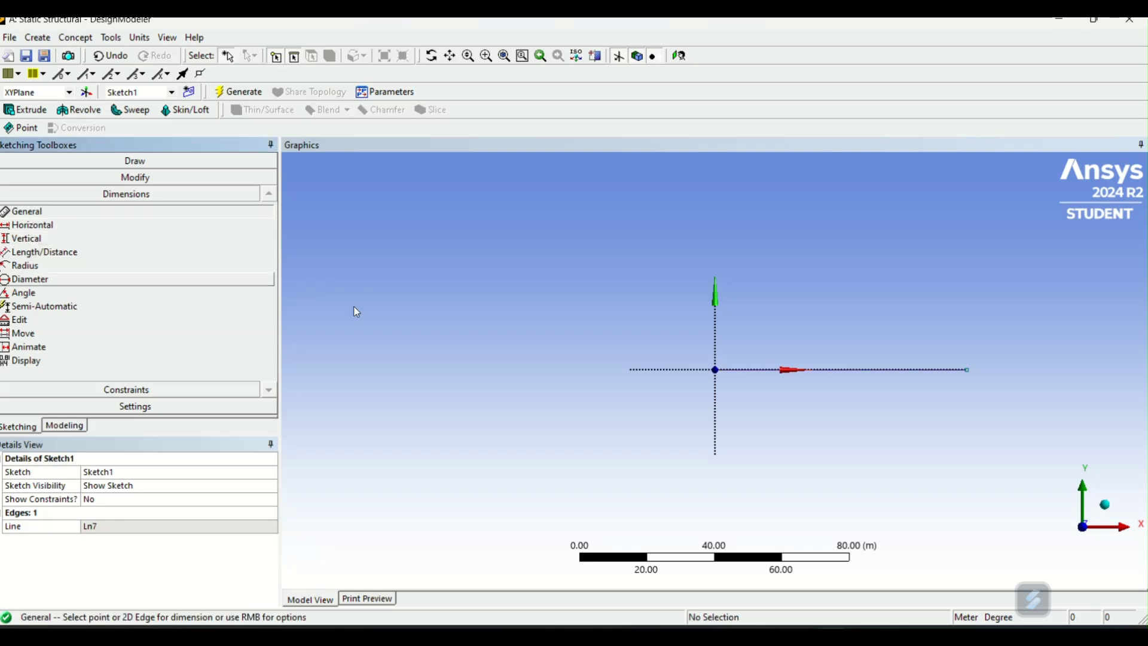
pyautogui.click(817, 370)
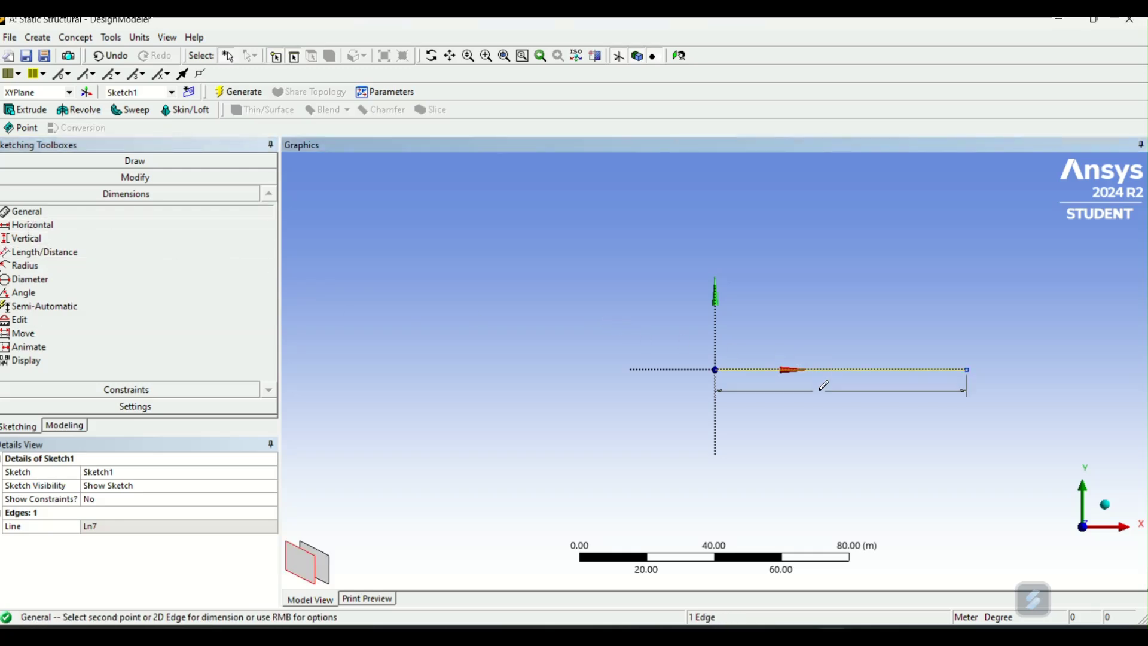
pyautogui.click(820, 397)
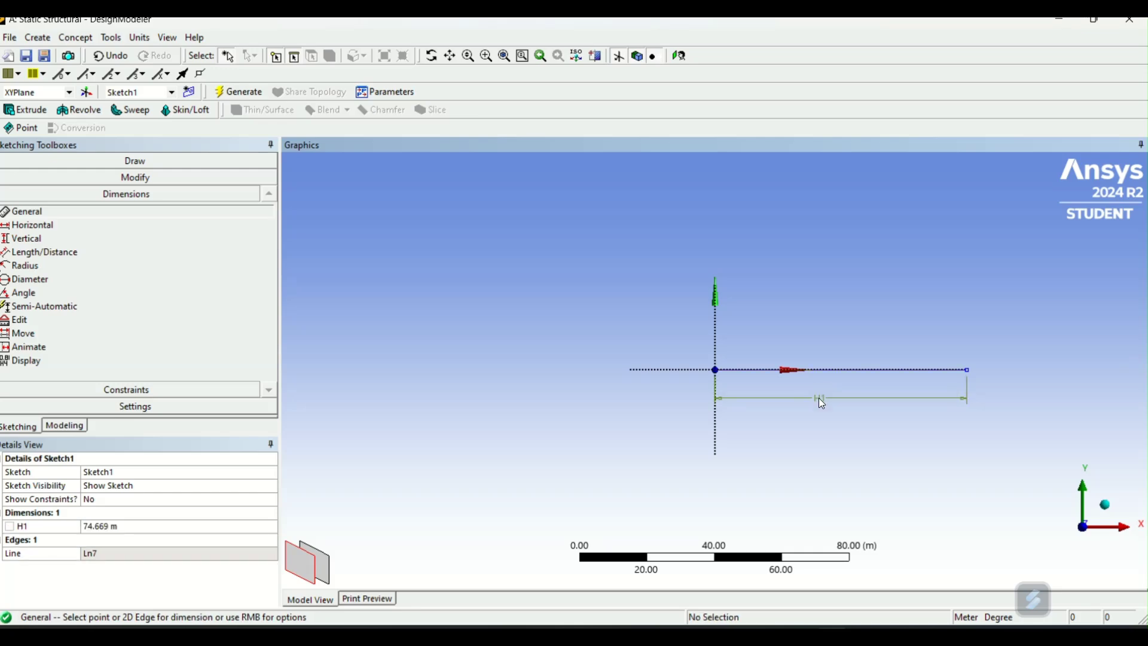
# Step: Change the model's length unit to millimeters
pyautogui.click(107, 530)
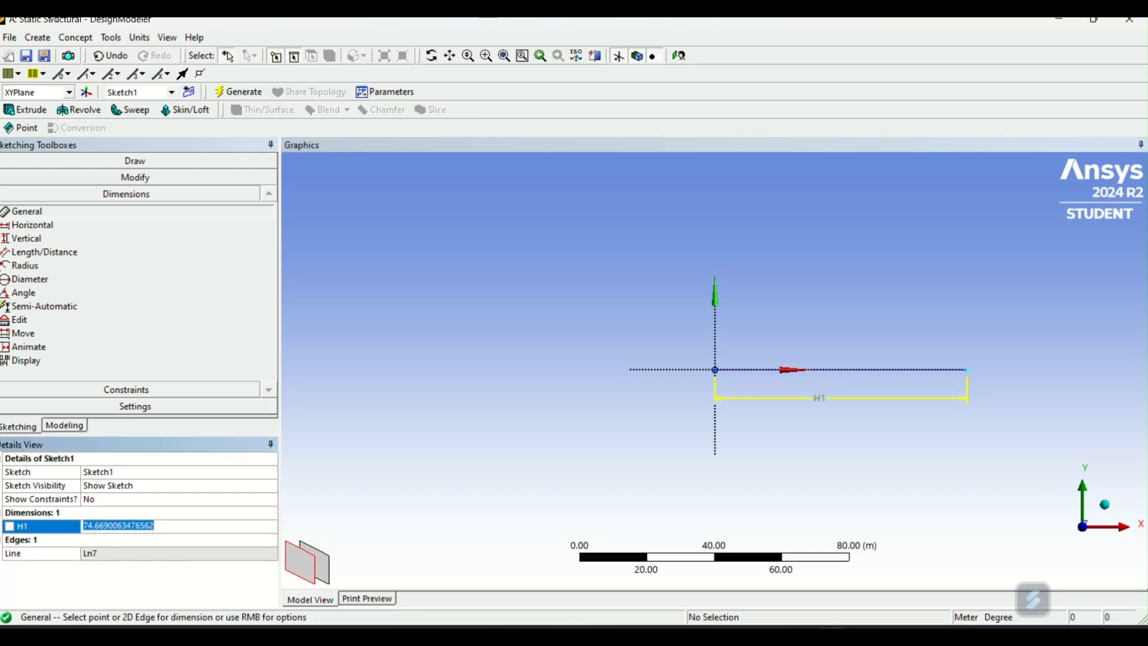
pyautogui.click(139, 38)
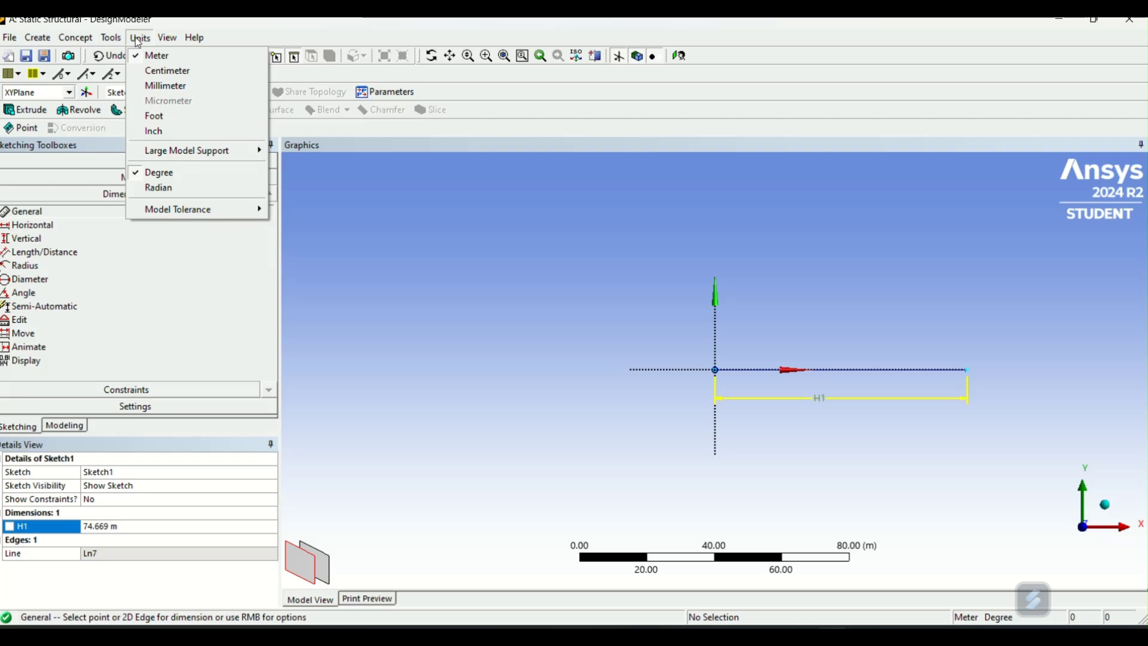
pyautogui.click(146, 90)
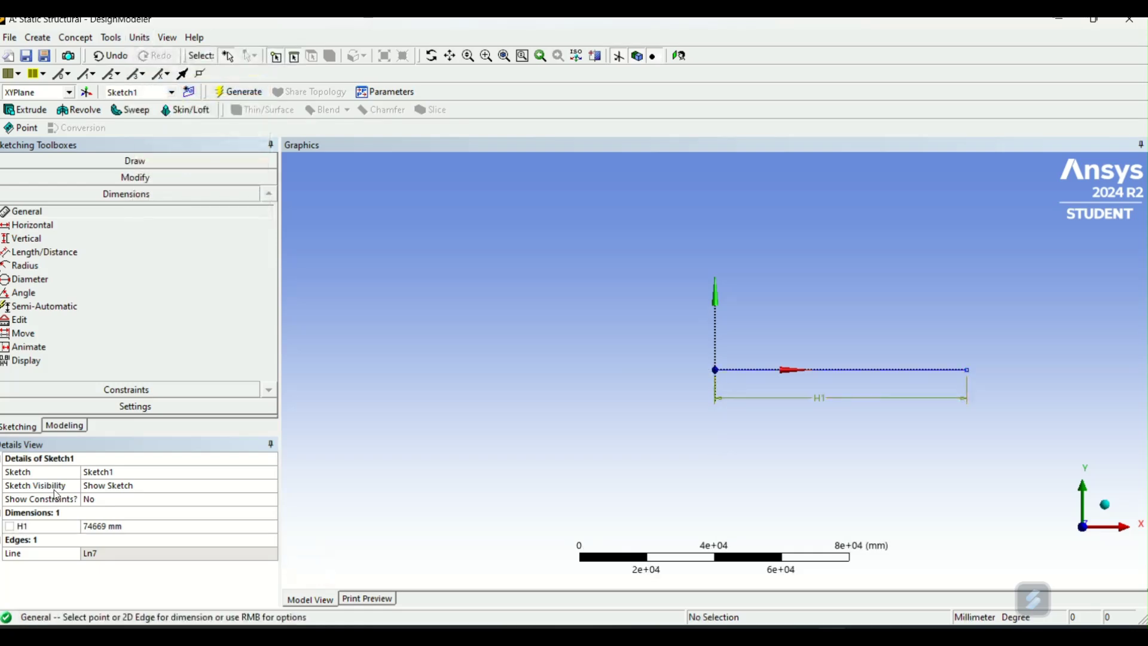
# Step: Set the sketched line's length dimension to 150 mm and regenerate the model
pyautogui.click(103, 538)
pyautogui.click(99, 527)
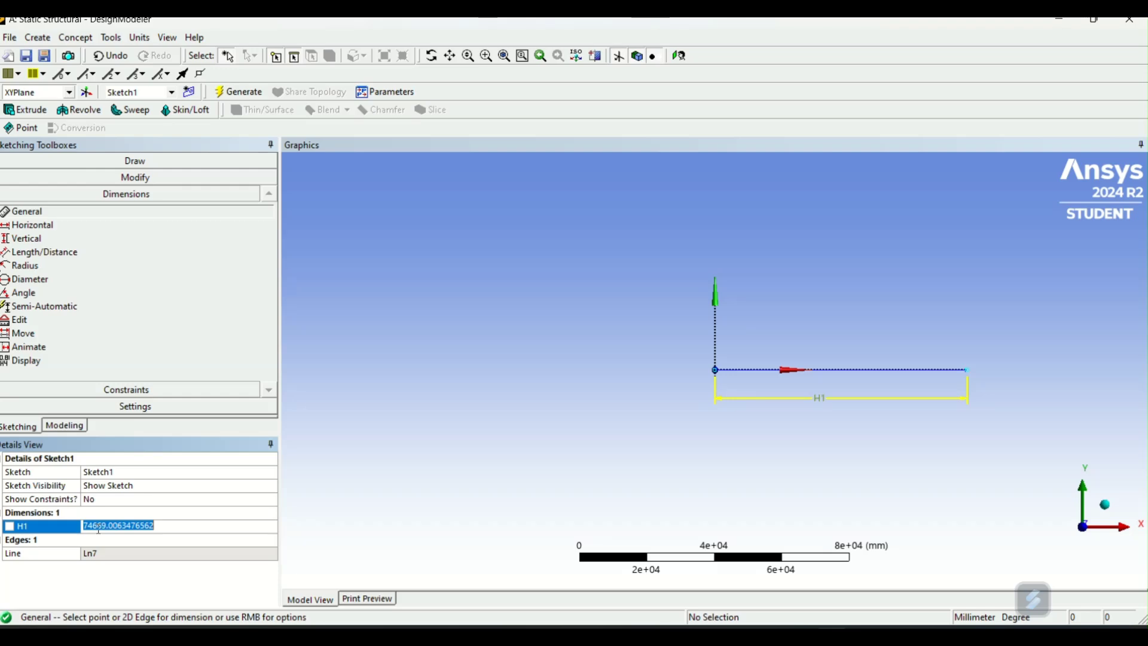
pyautogui.write('150')
pyautogui.press('Return')
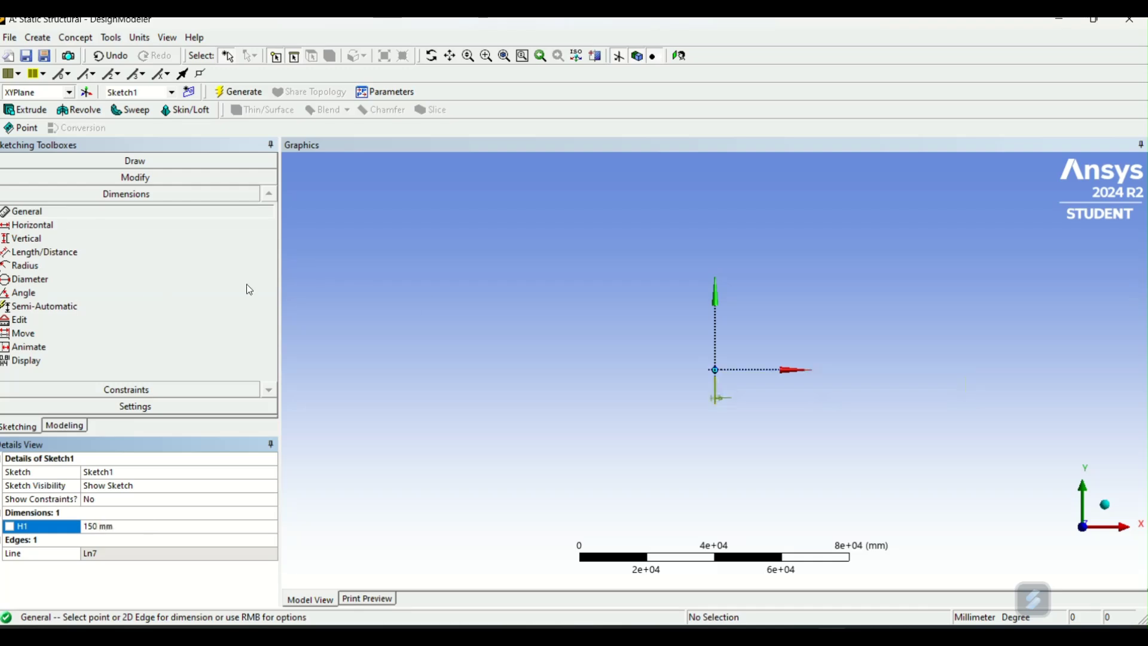
pyautogui.click(240, 90)
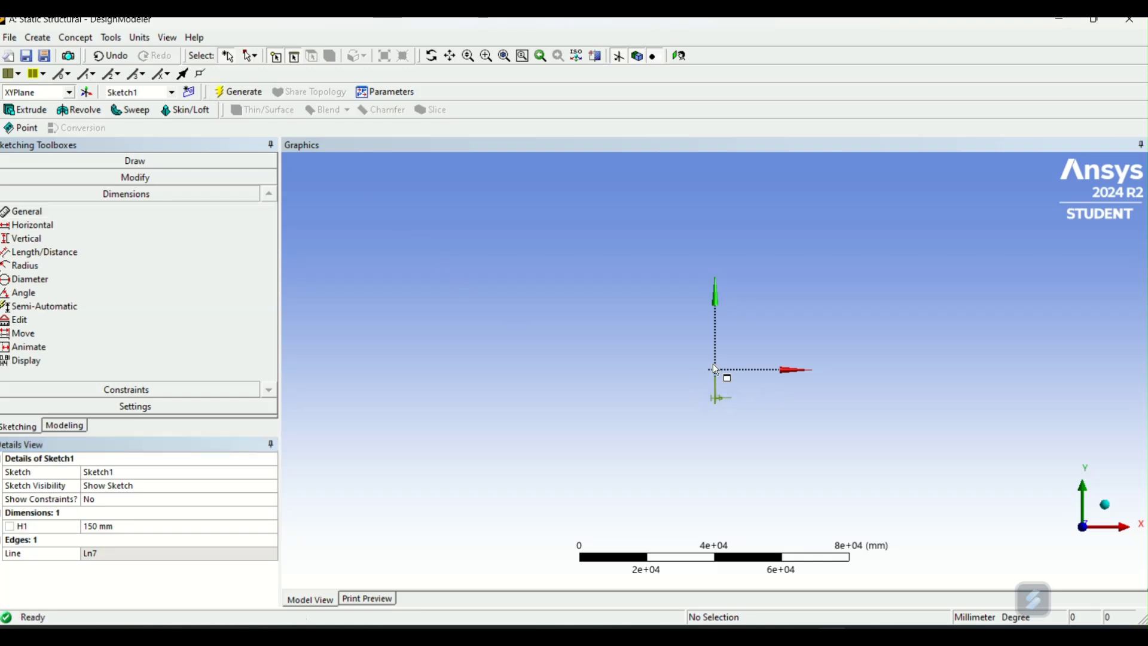
# Step: Create a Lines From Sketches feature using the sketch with the horizontal line as its base object
pyautogui.scroll(10, 712, 365)
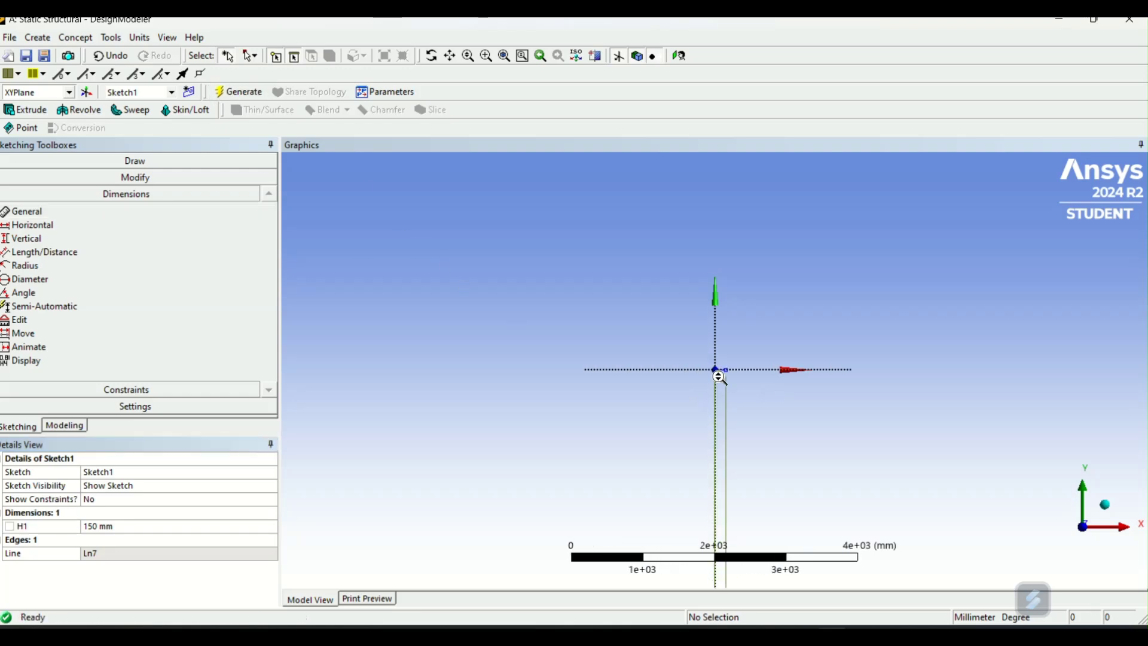
pyautogui.scroll(12, 720, 377)
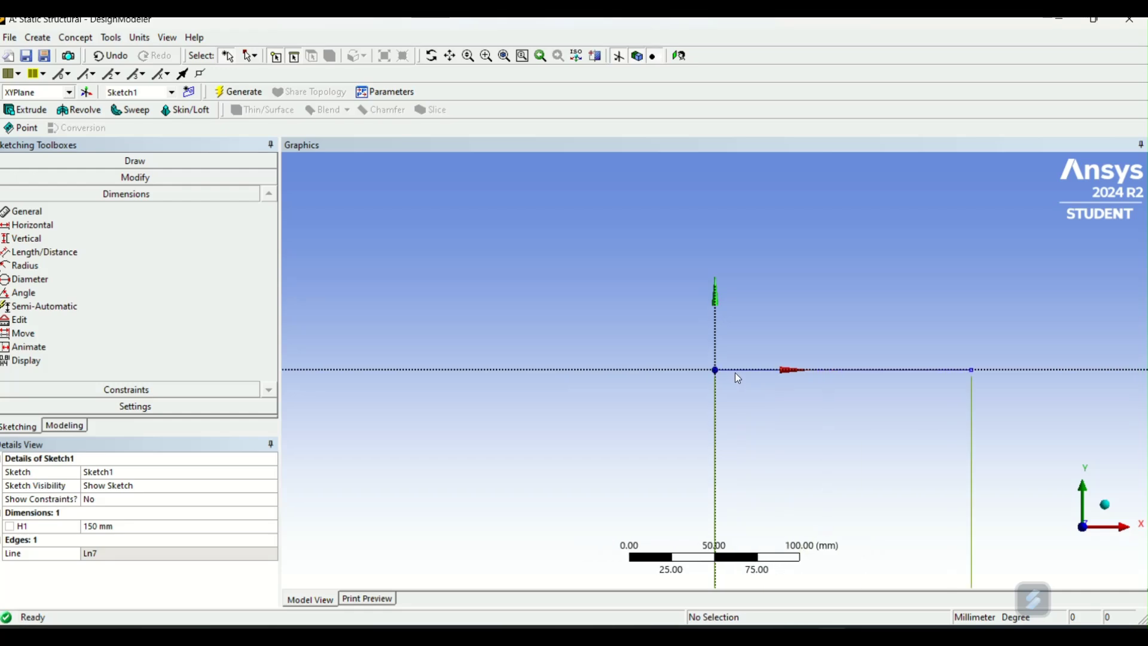
pyautogui.scroll(1, 734, 372)
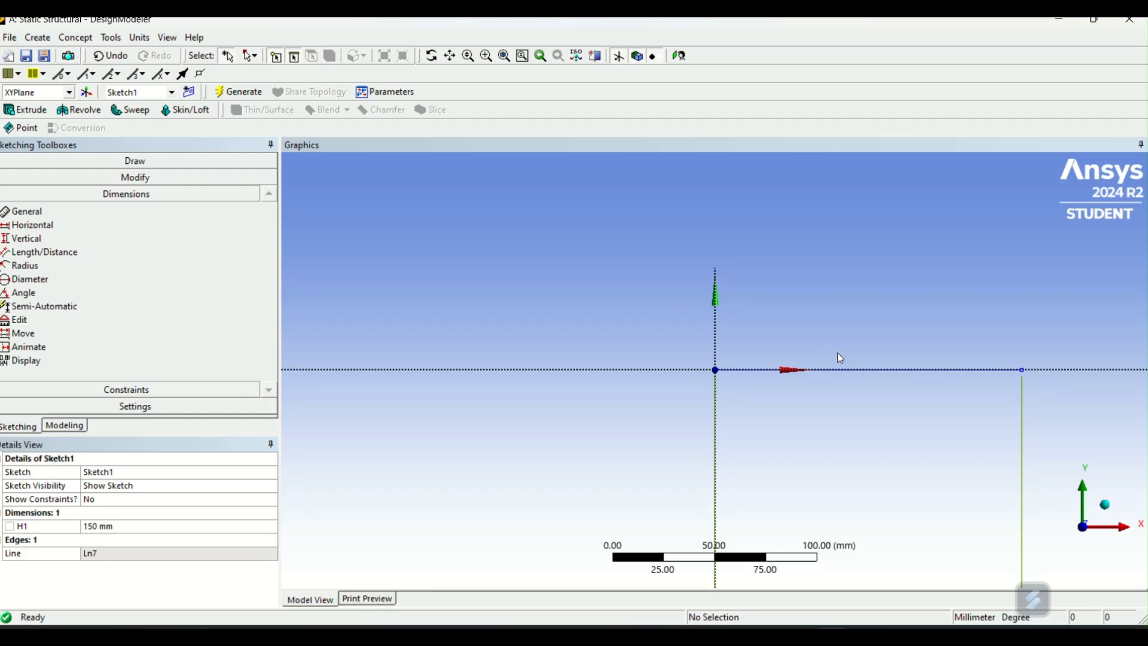
pyautogui.click(47, 43)
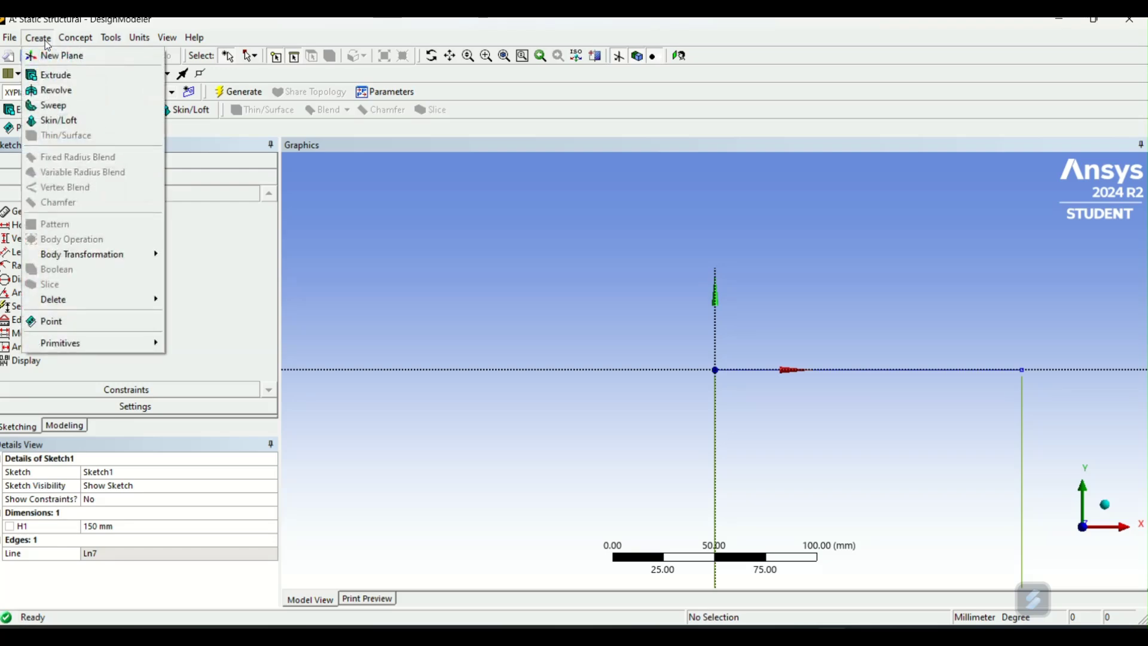
pyautogui.moveTo(67, 45)
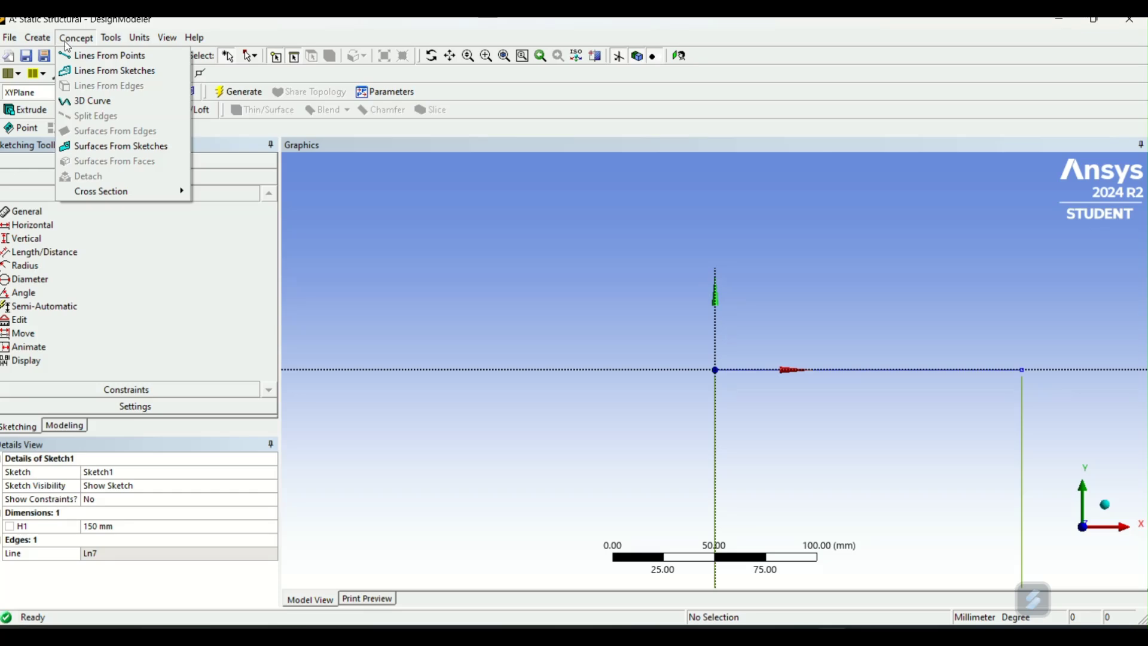
pyautogui.click(77, 70)
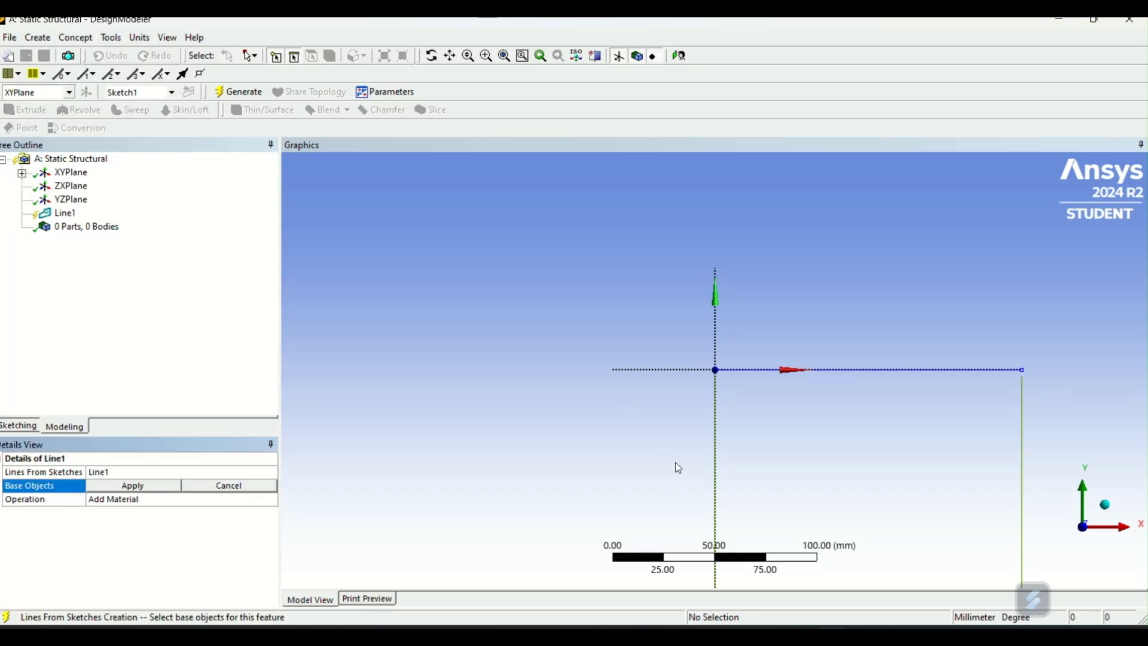
pyautogui.click(896, 370)
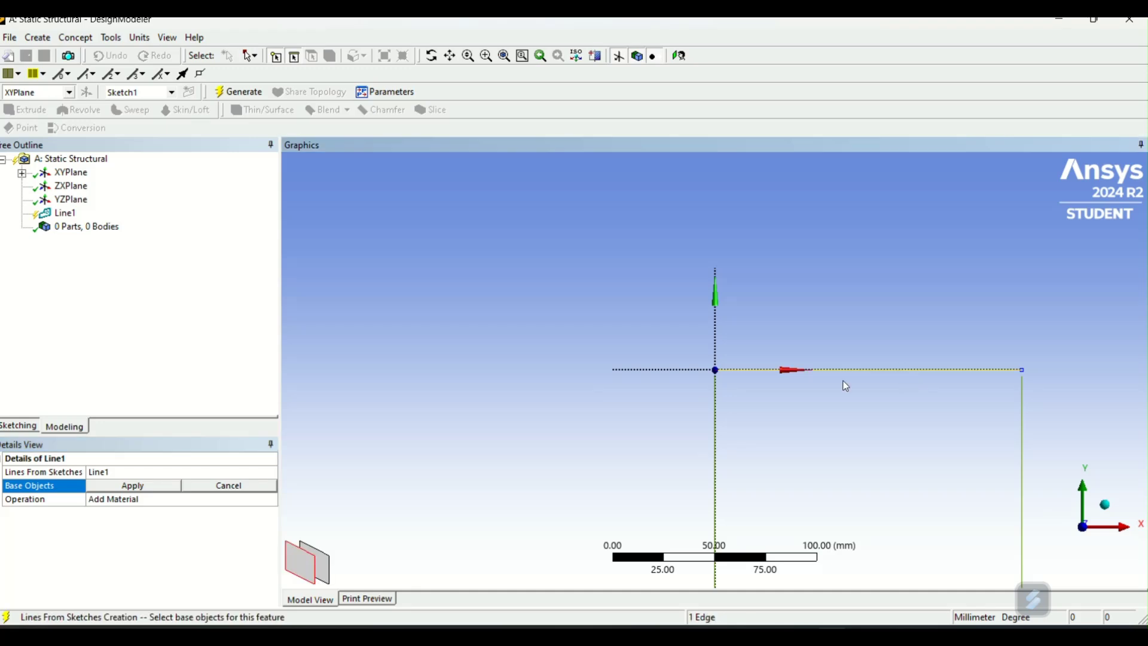
pyautogui.click(134, 486)
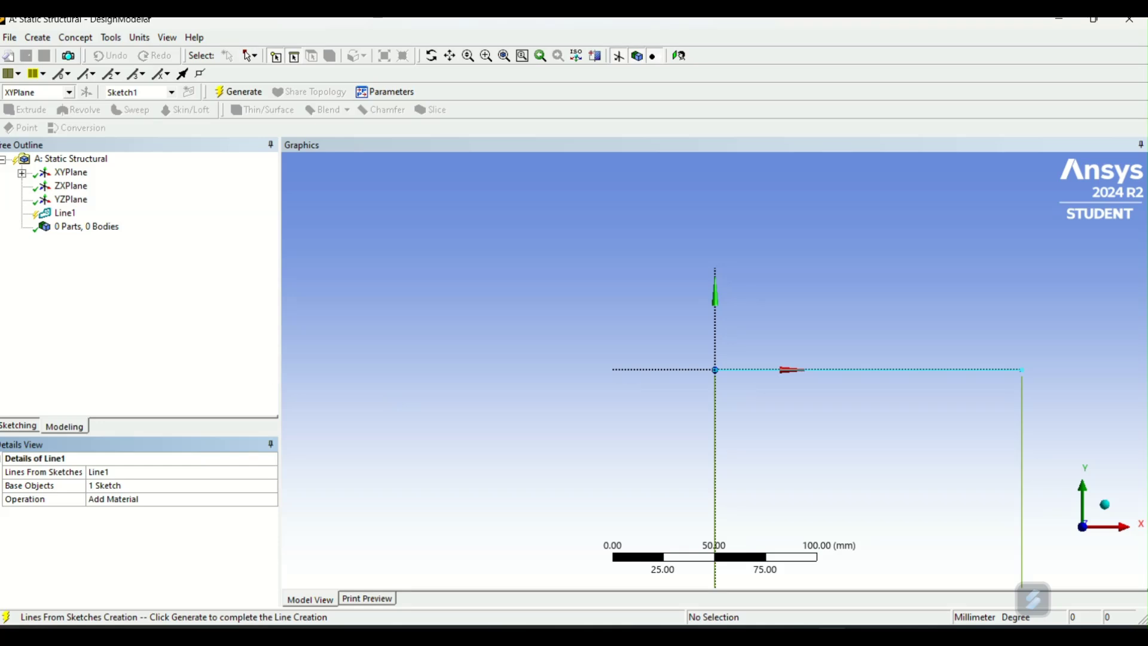
pyautogui.click(76, 37)
pyautogui.moveTo(94, 195)
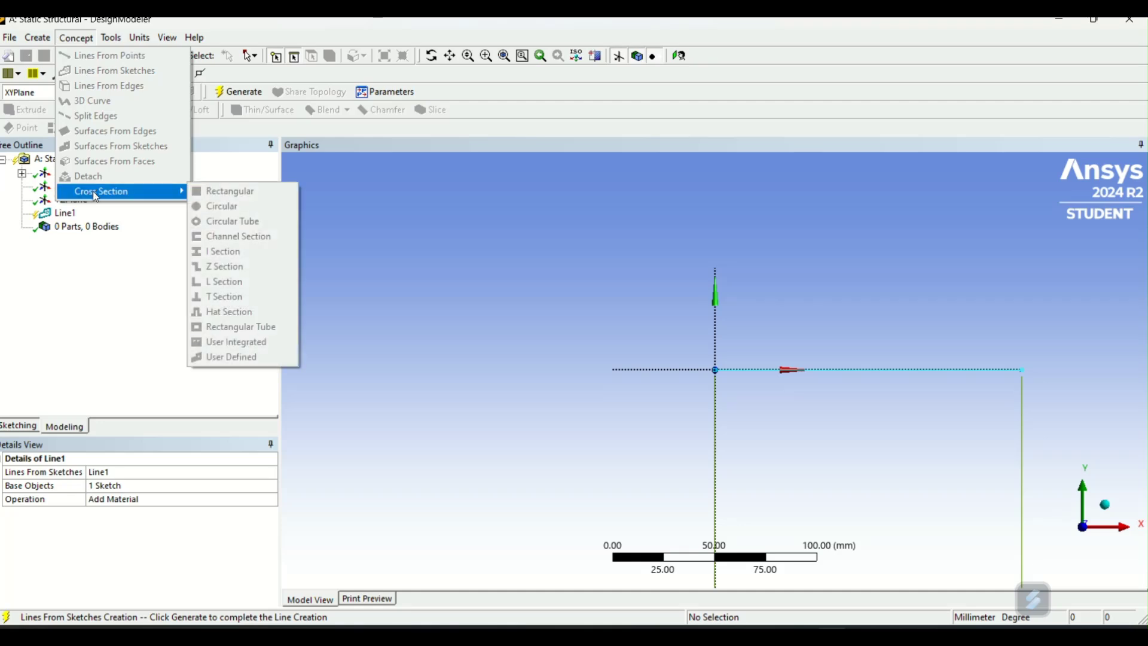
pyautogui.click(842, 365)
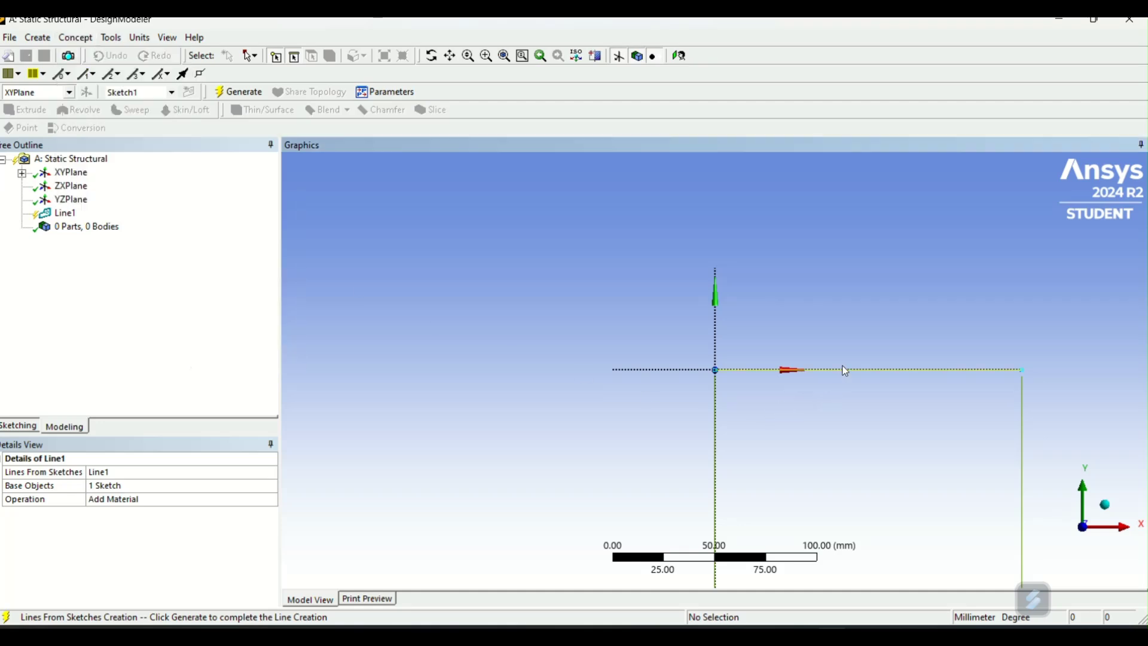
pyautogui.click(842, 364)
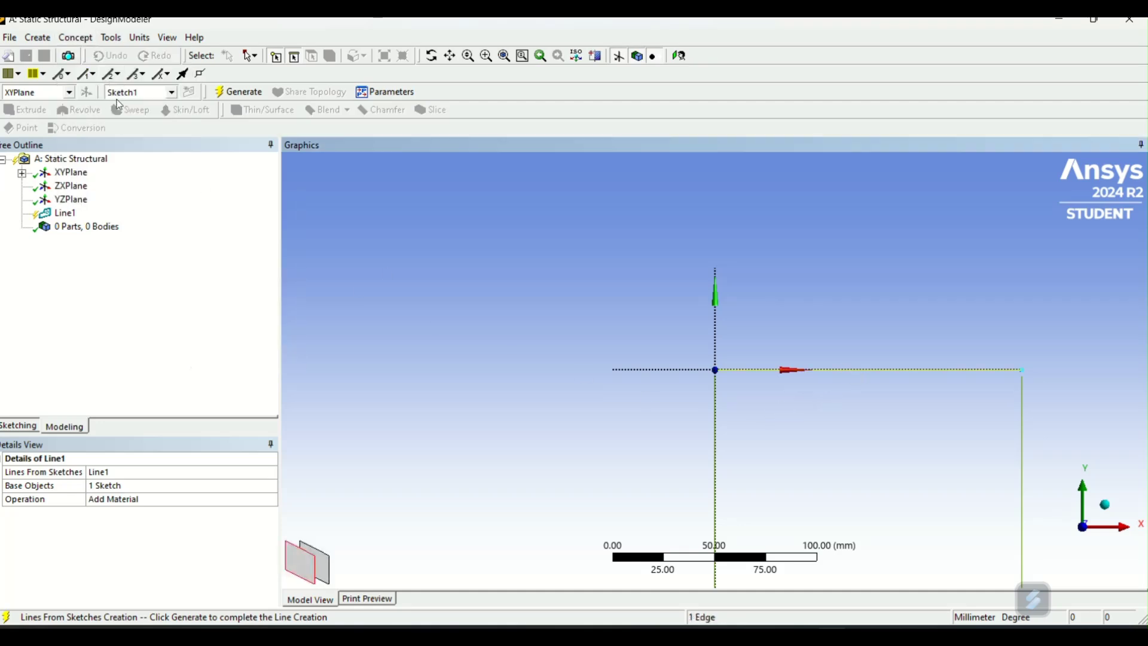
# Step: Generate the line body from the sketch and add a rectangular cross section to the model
pyautogui.click(230, 95)
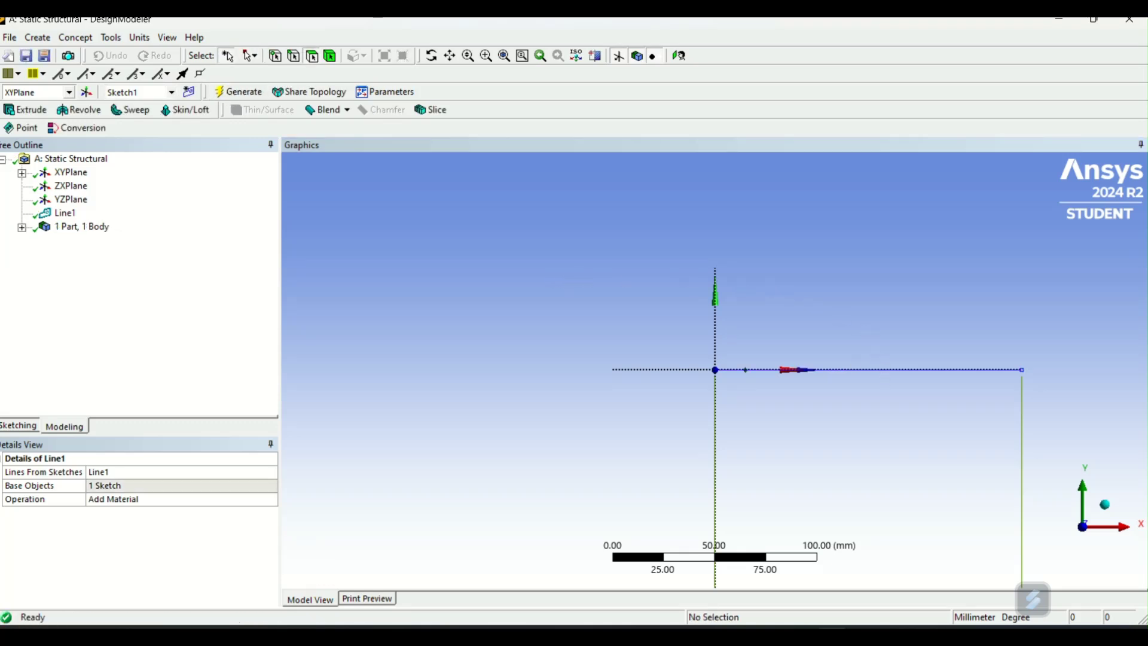
pyautogui.click(76, 37)
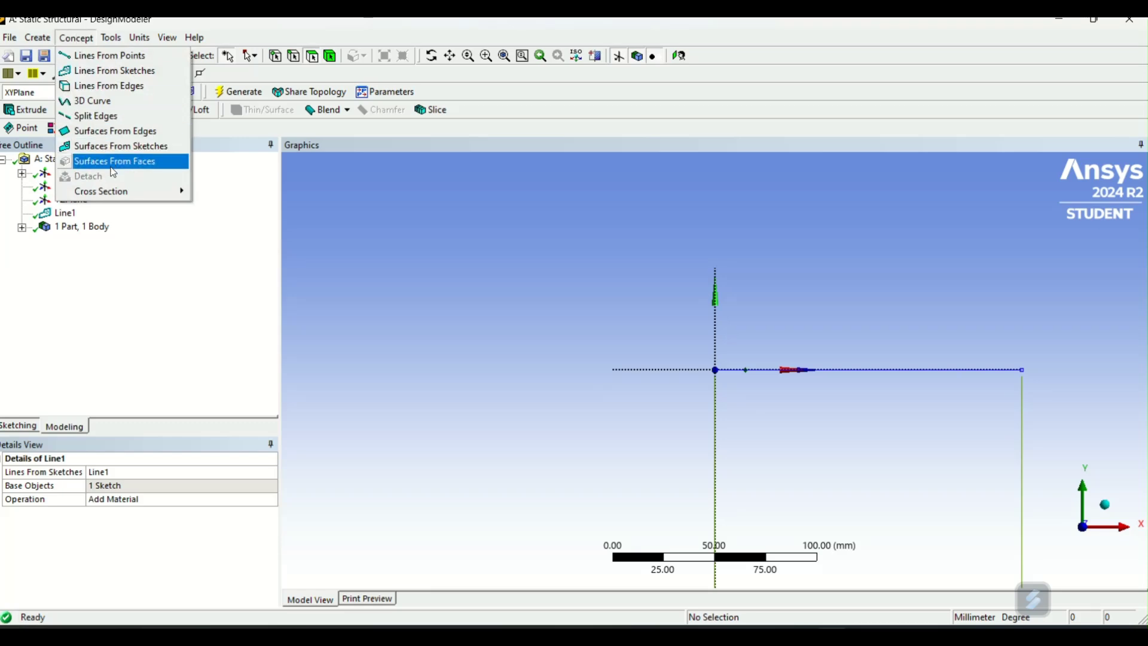
pyautogui.moveTo(126, 191)
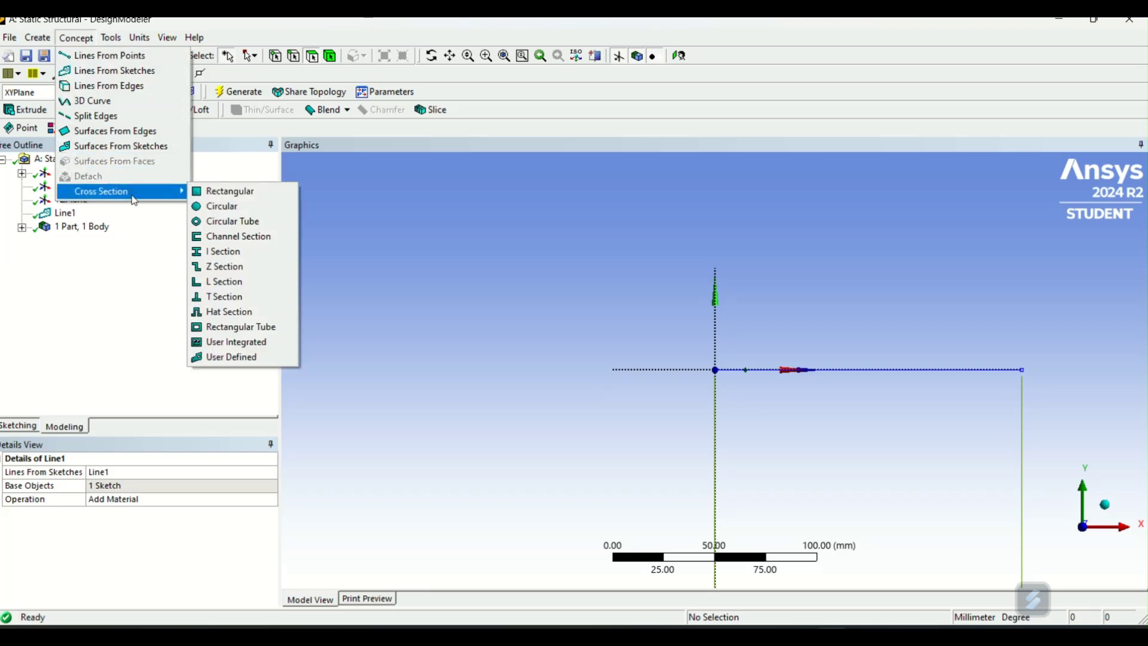
pyautogui.click(241, 192)
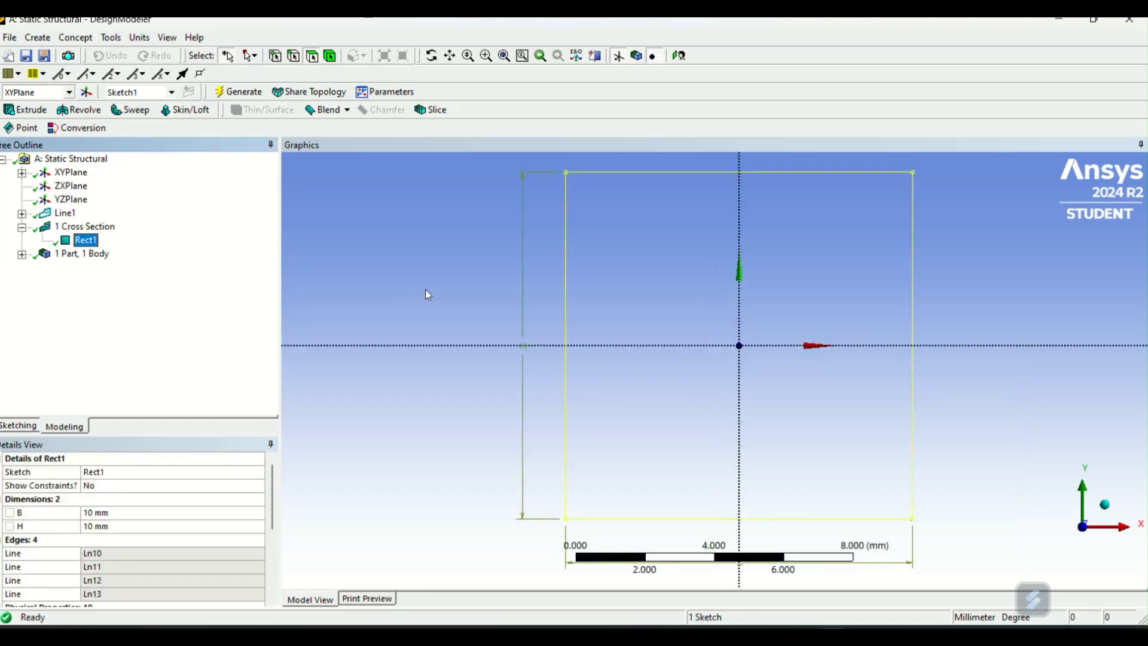
# Step: Set the rectangular cross section's B and H dimensions to 50 mm each and regenerate the model
pyautogui.click(96, 513)
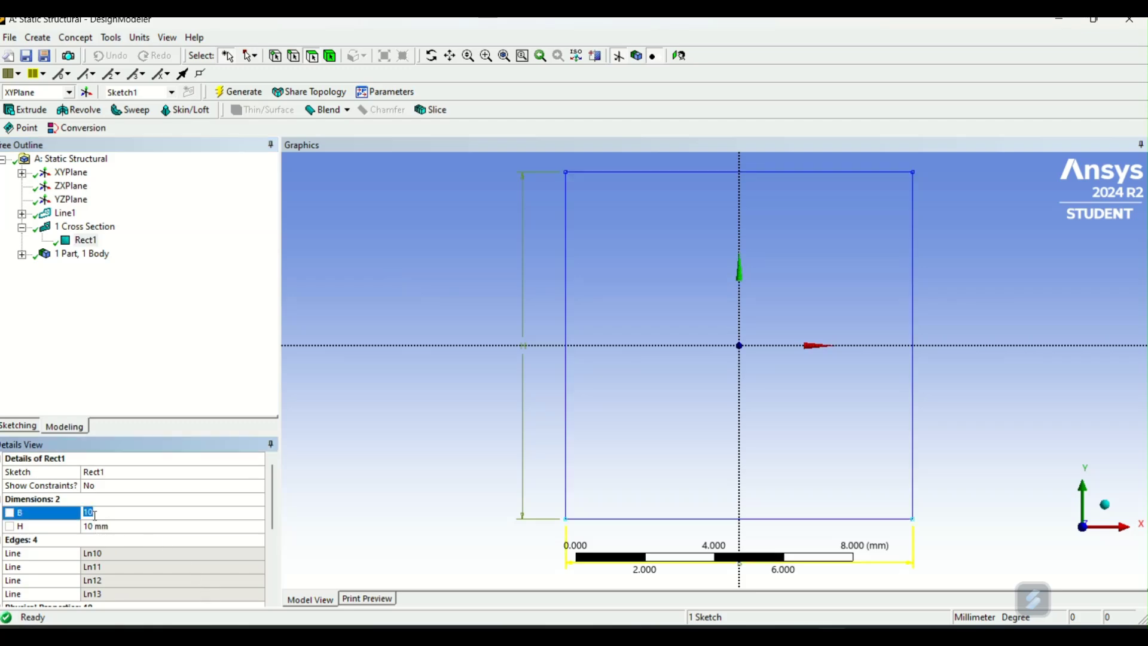
pyautogui.write('50')
pyautogui.click(98, 524)
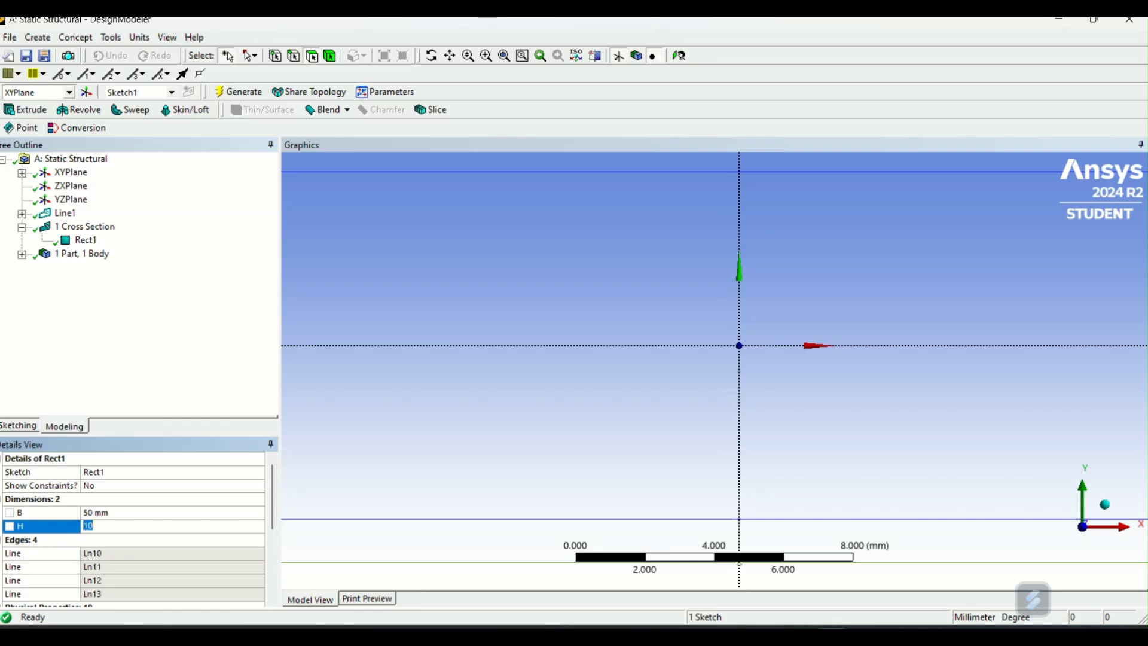
pyautogui.write('50')
pyautogui.click(221, 94)
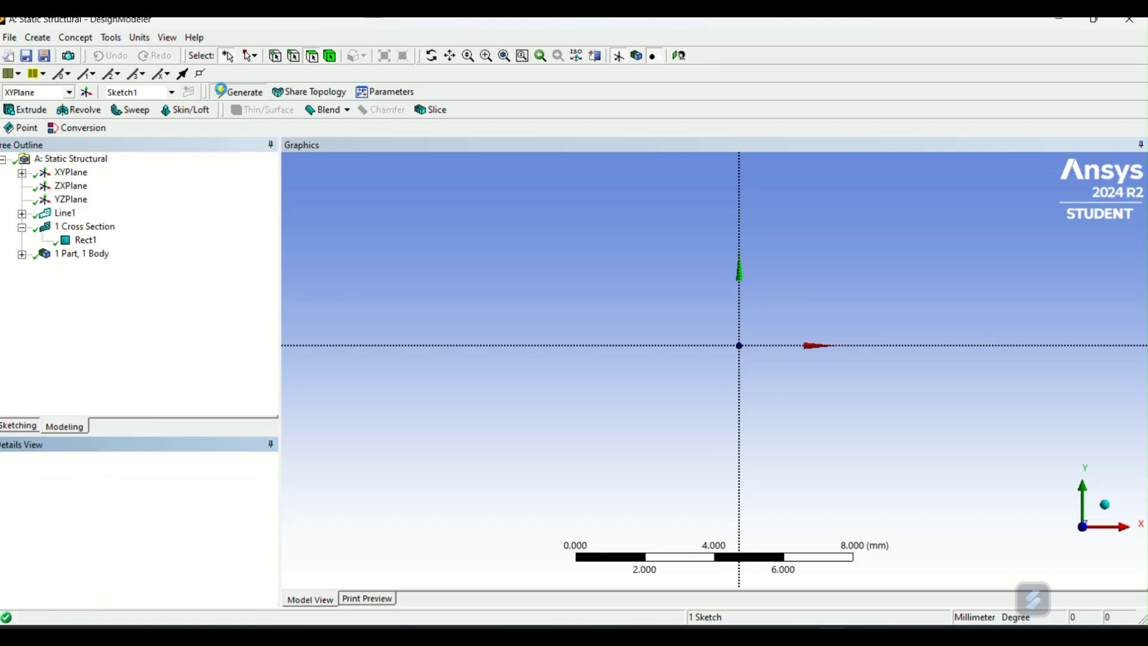
pyautogui.scroll(-5, 336, 338)
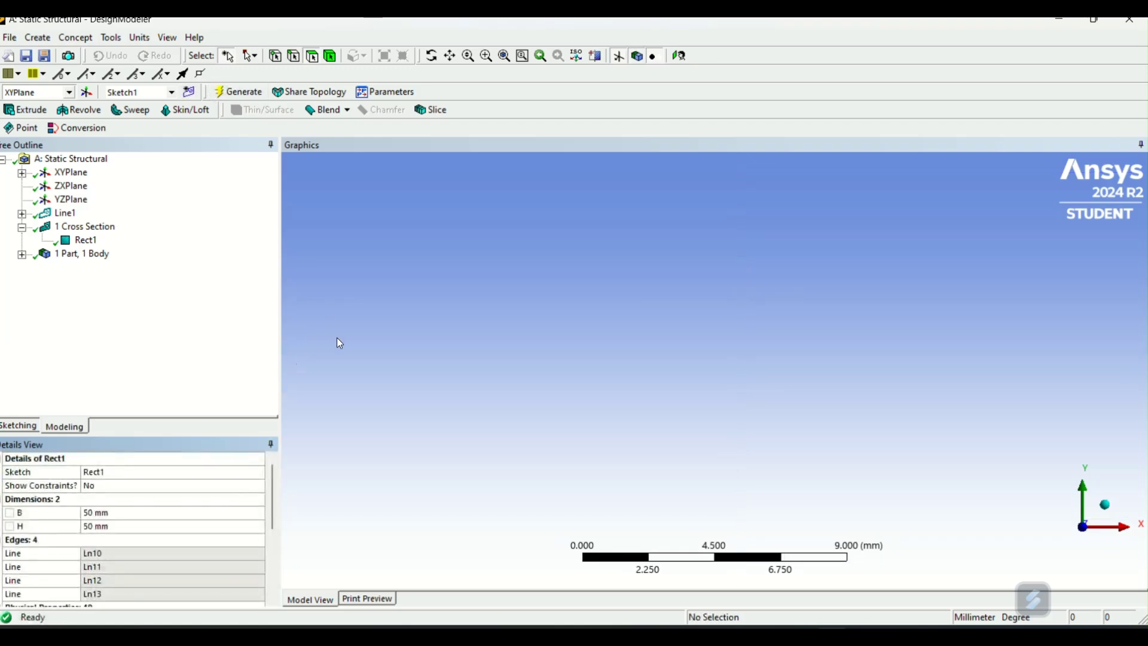
pyautogui.scroll(3, 338, 343)
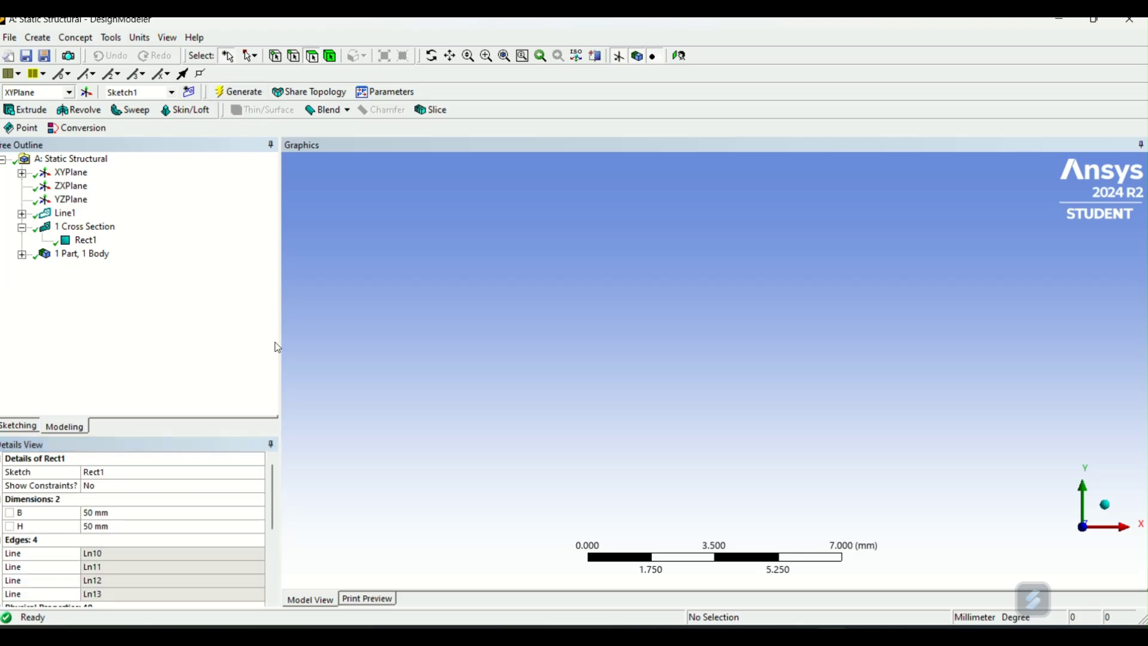
pyautogui.click(247, 367)
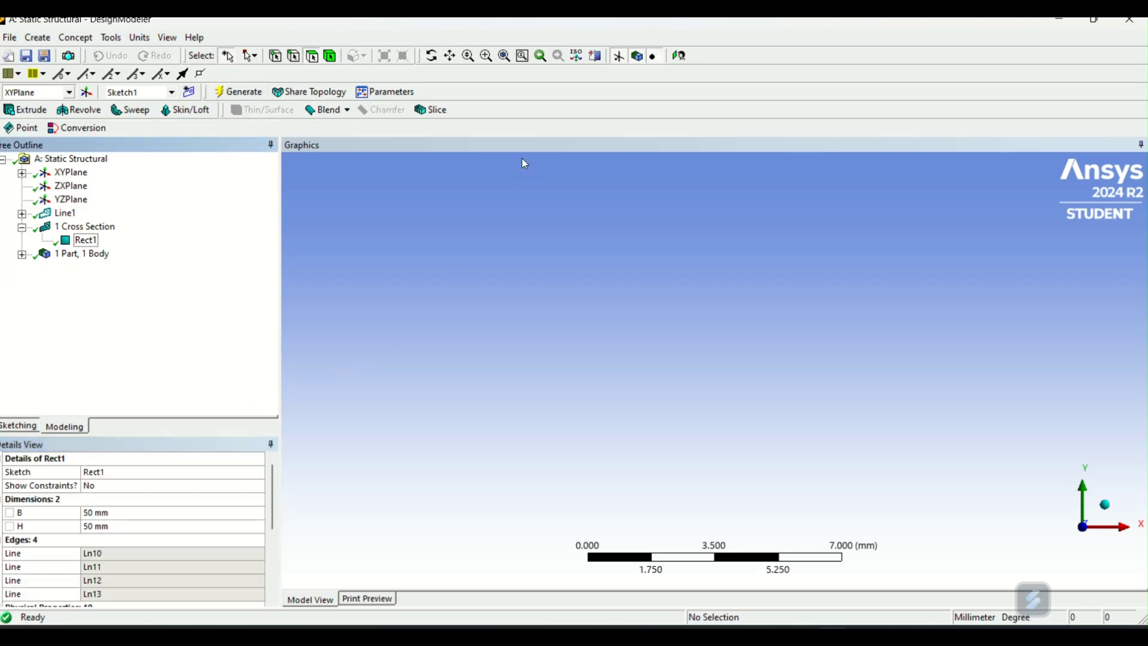
pyautogui.click(504, 57)
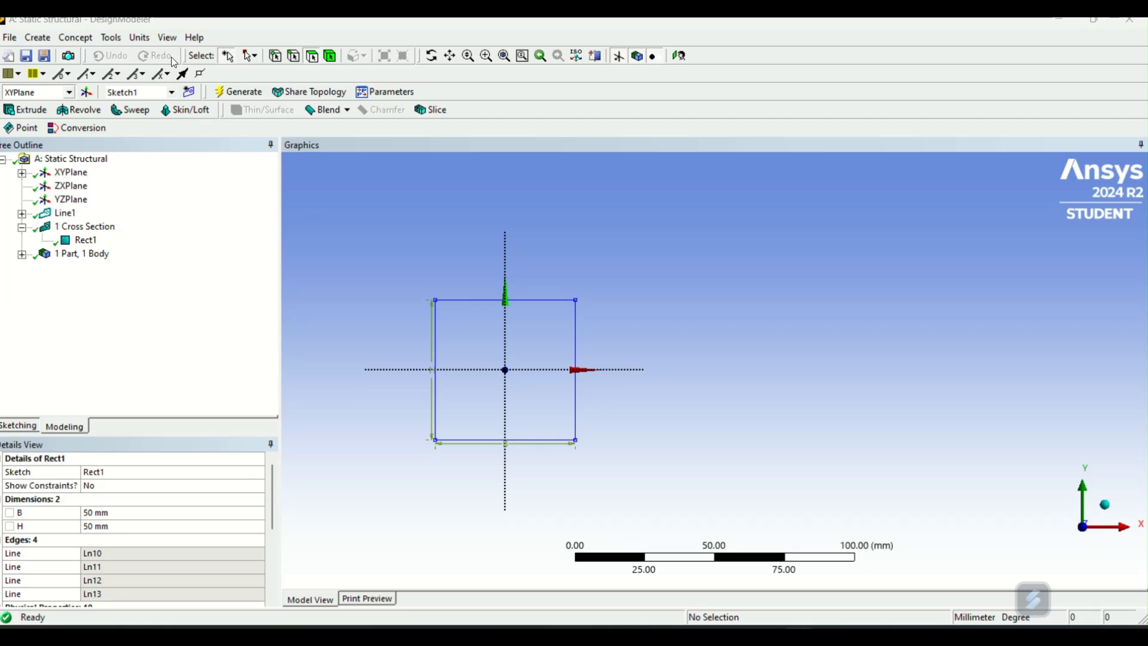
pyautogui.click(111, 37)
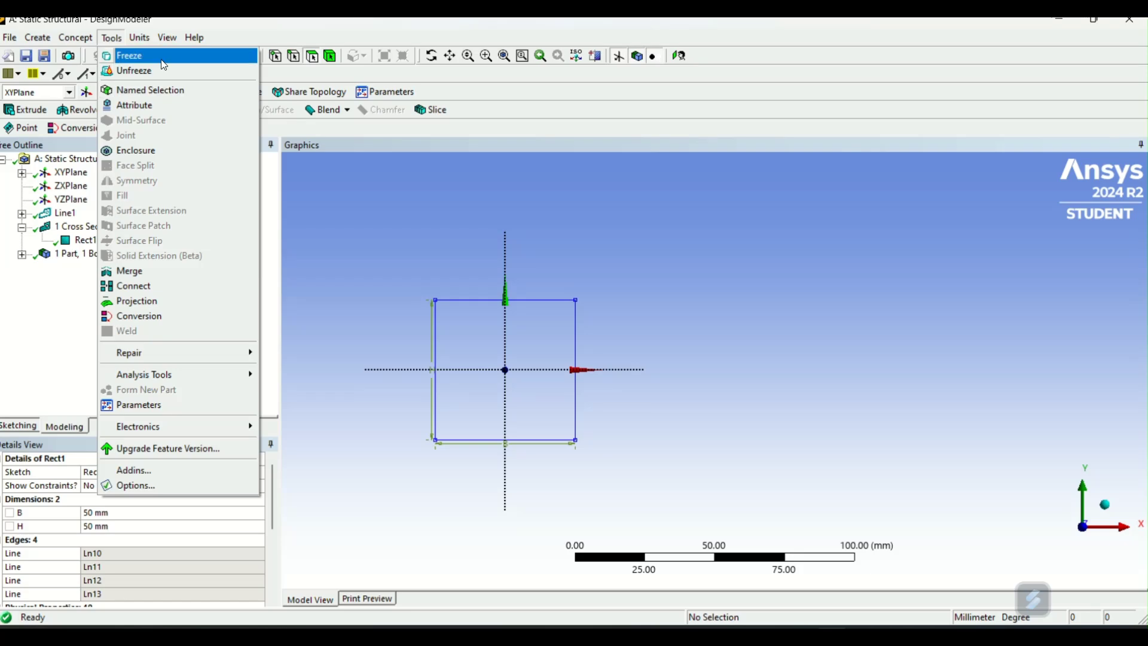
pyautogui.moveTo(167, 38)
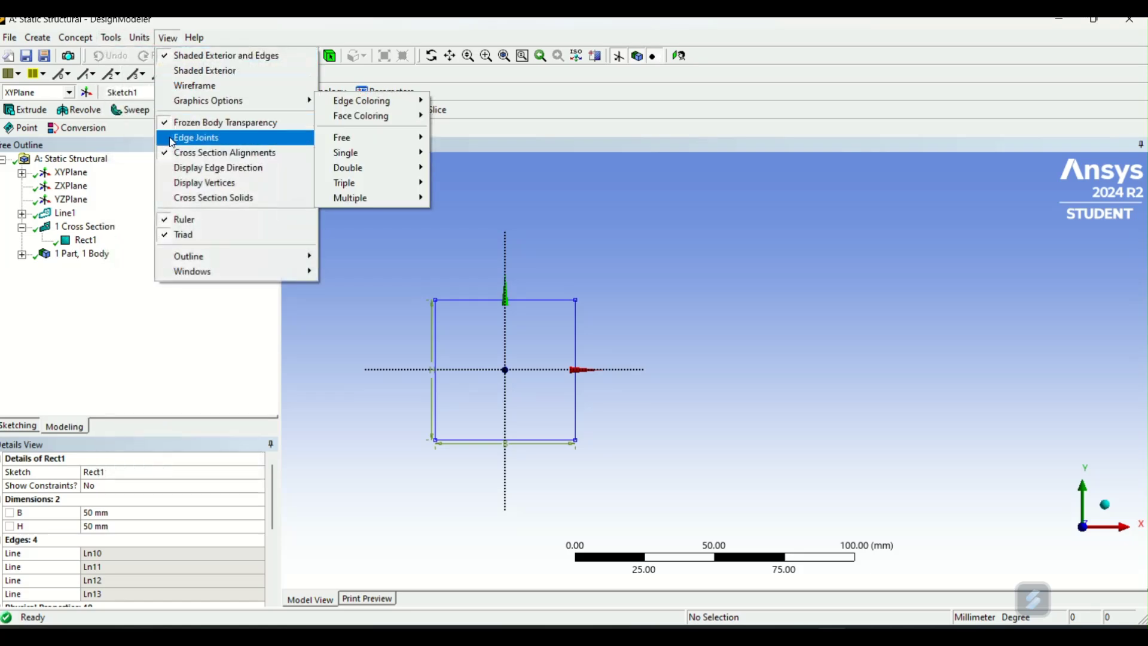
pyautogui.click(579, 55)
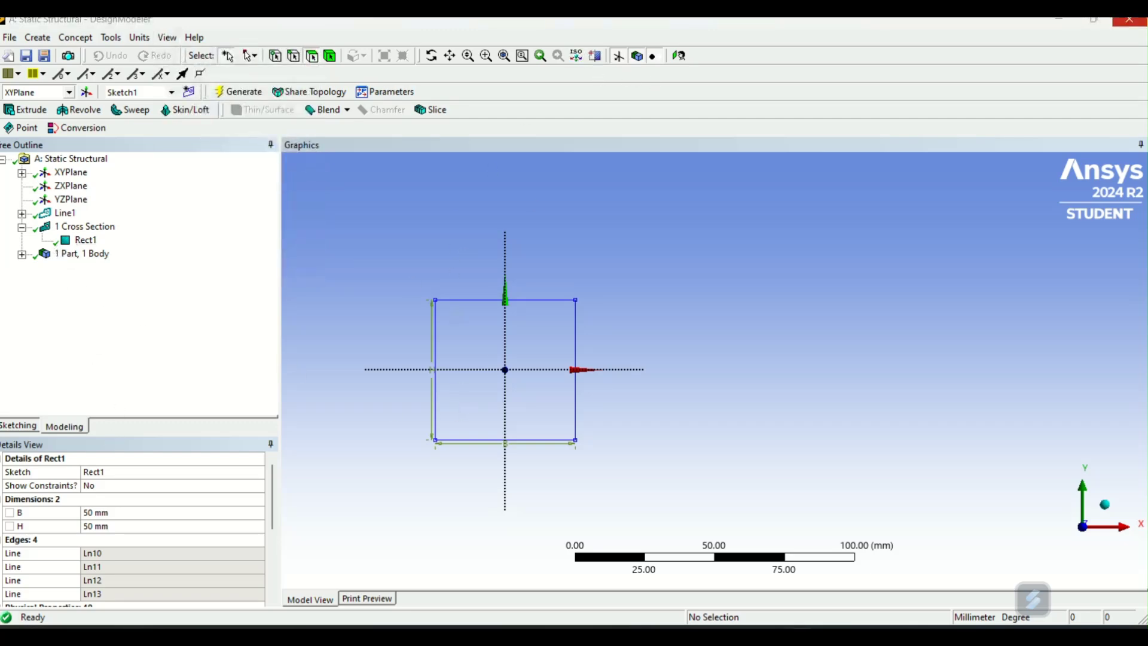
# Step: Switch to the Workbench project and open the Static Structural system's Model cell in Mechanical
pyautogui.click(1069, 27)
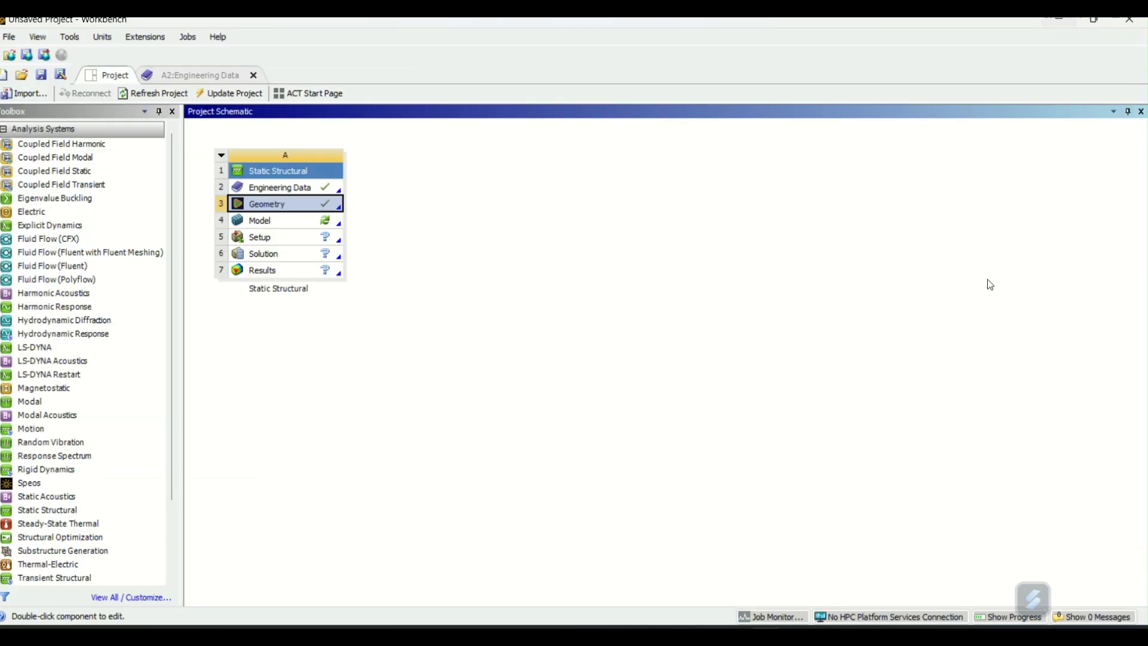
pyautogui.doubleClick(299, 223)
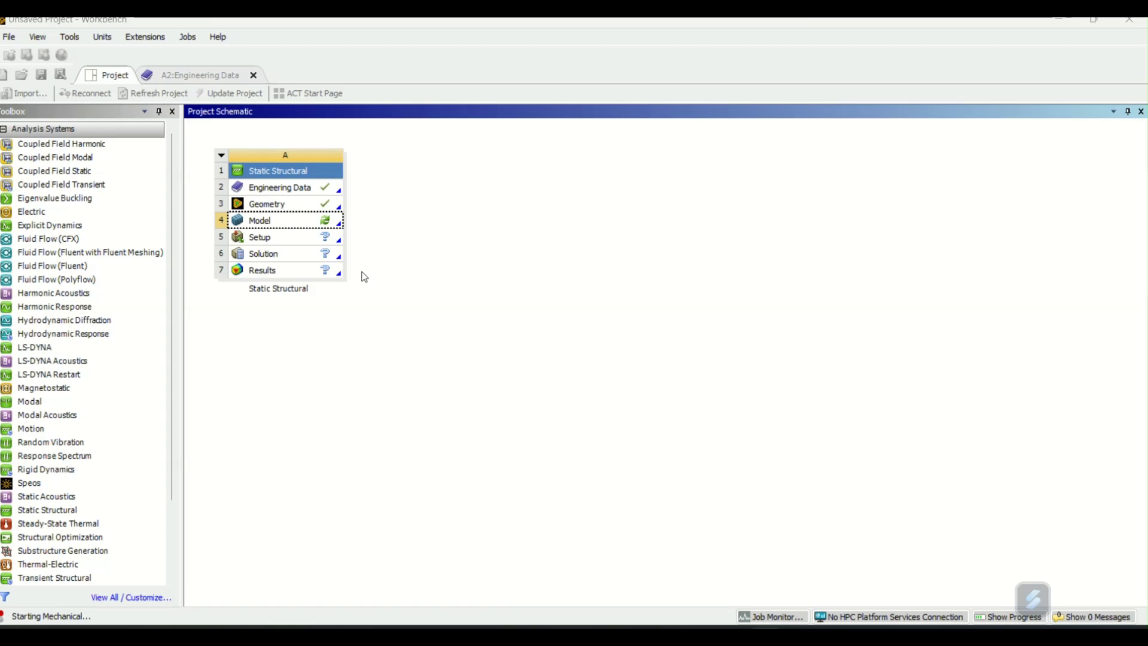
pyautogui.moveTo(831, 637)
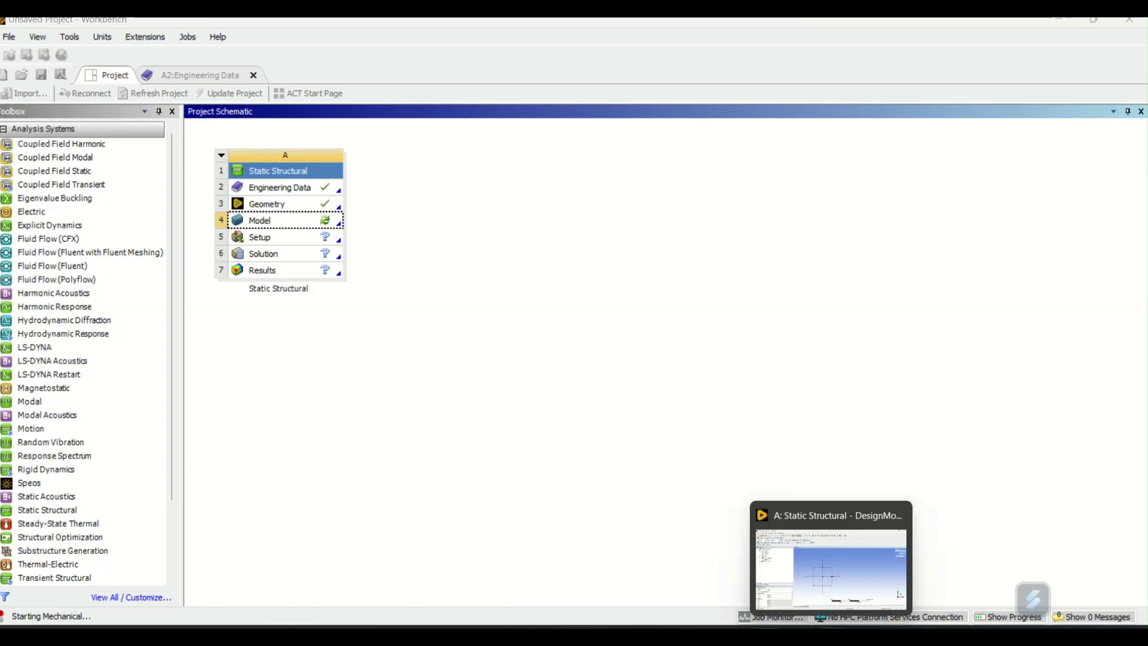
pyautogui.click(266, 230)
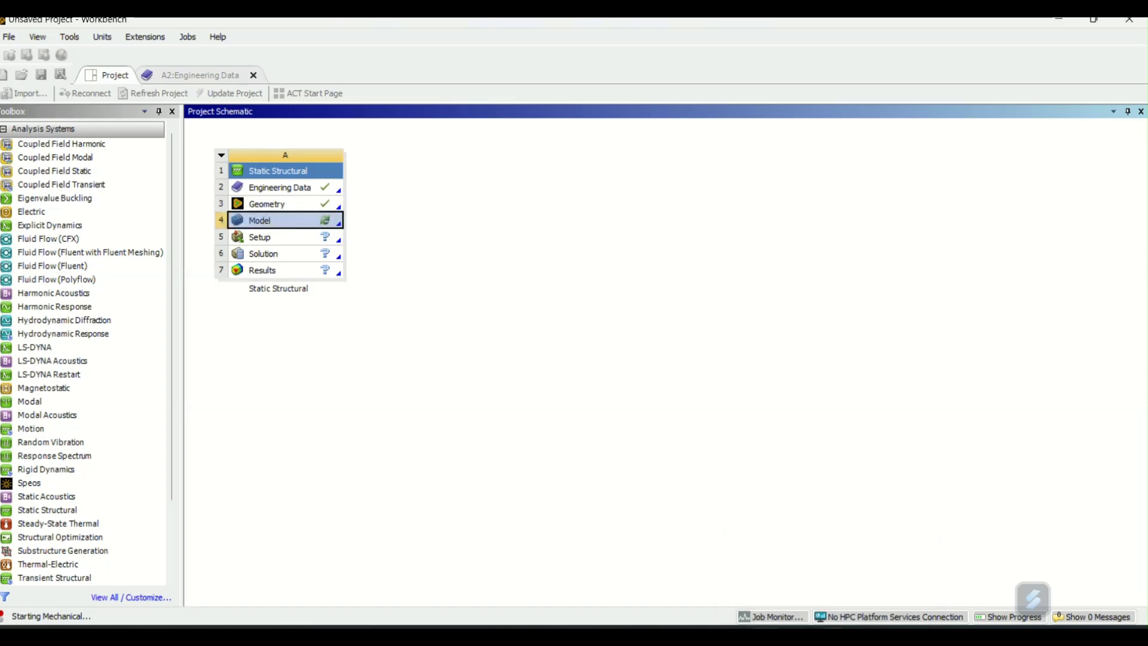
pyautogui.moveTo(832, 636)
pyautogui.click(832, 559)
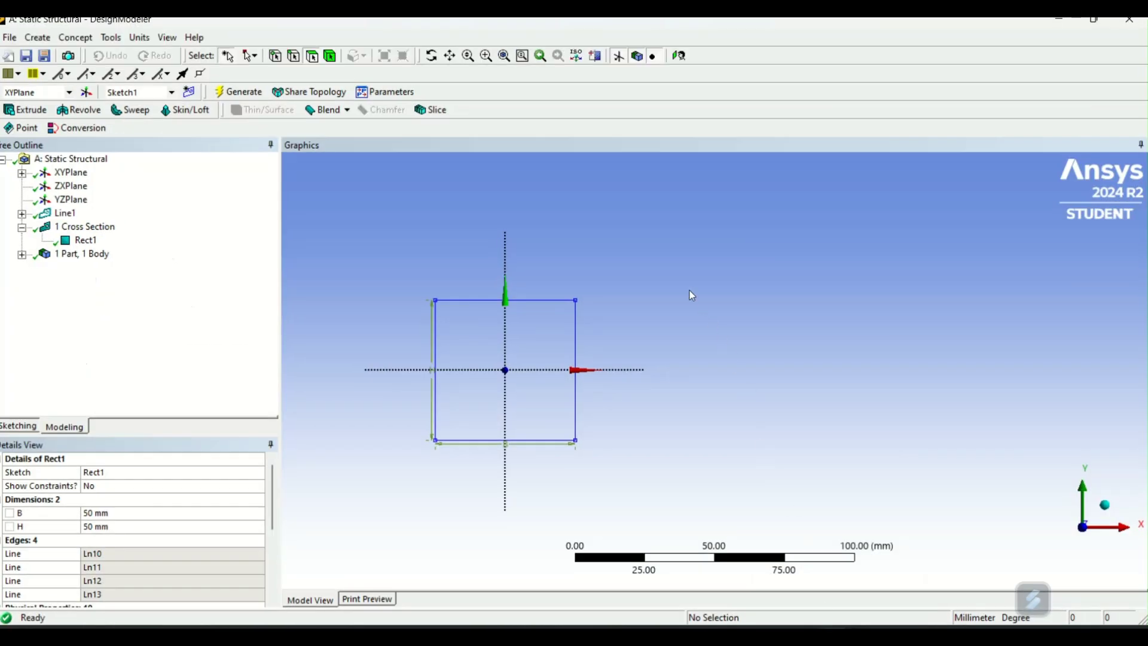
pyautogui.scroll(-5, 430, 234)
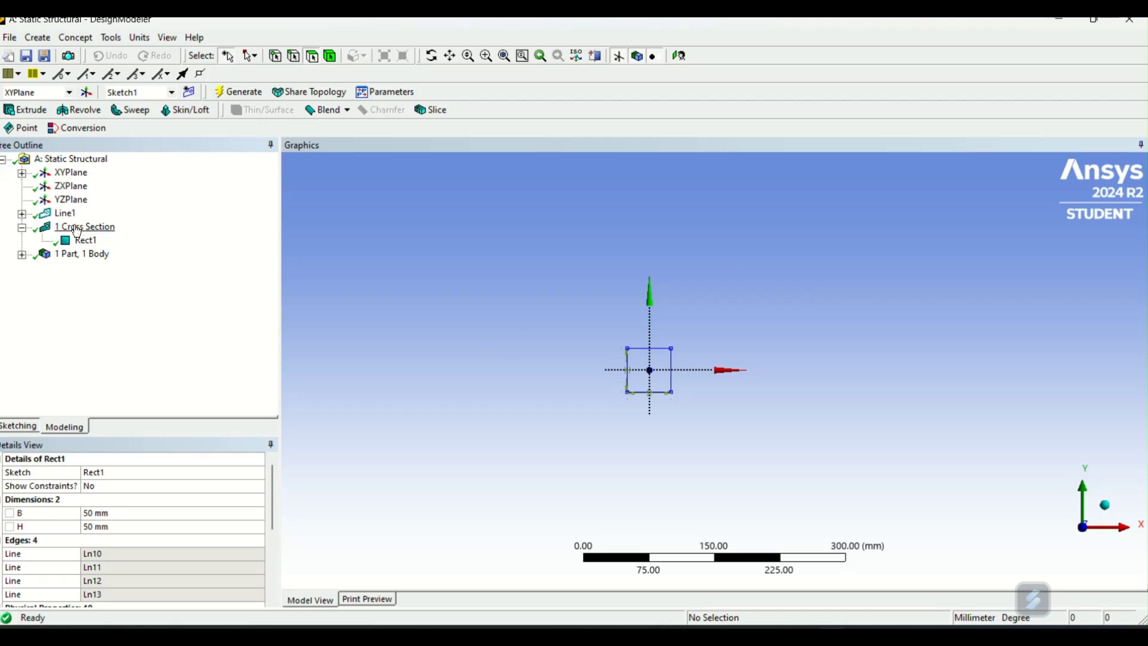
pyautogui.moveTo(532, 314)
pyautogui.mouseDown(button='middle')
pyautogui.moveTo(652, 335)
pyautogui.moveTo(659, 323)
pyautogui.mouseUp(button='middle')
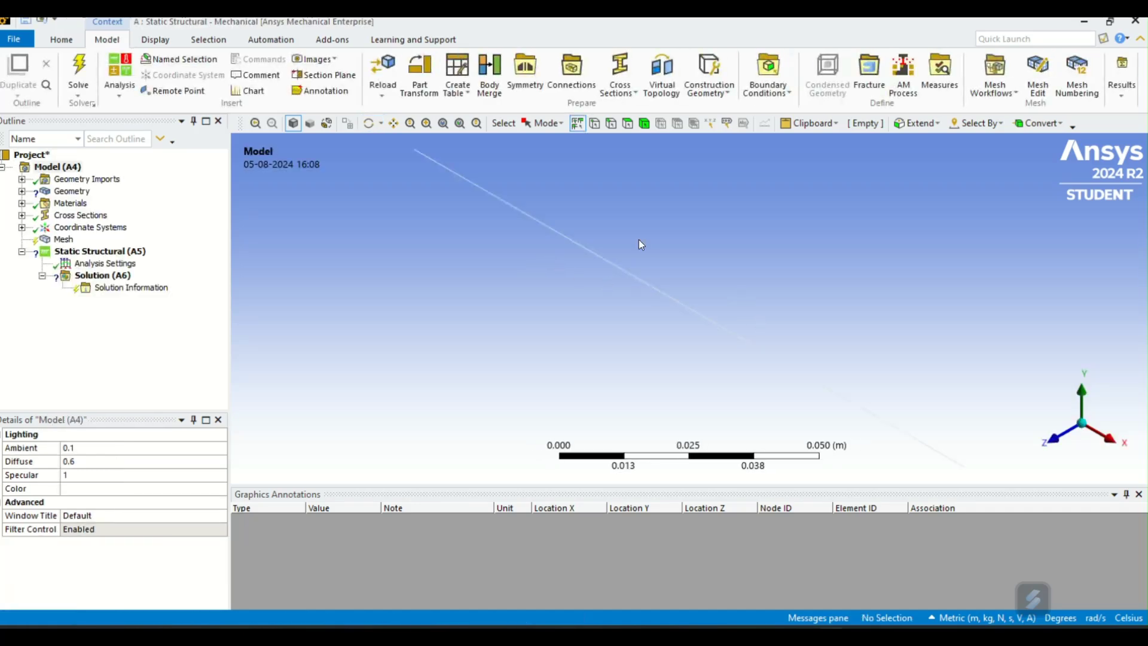
pyautogui.click(622, 80)
pyautogui.click(633, 124)
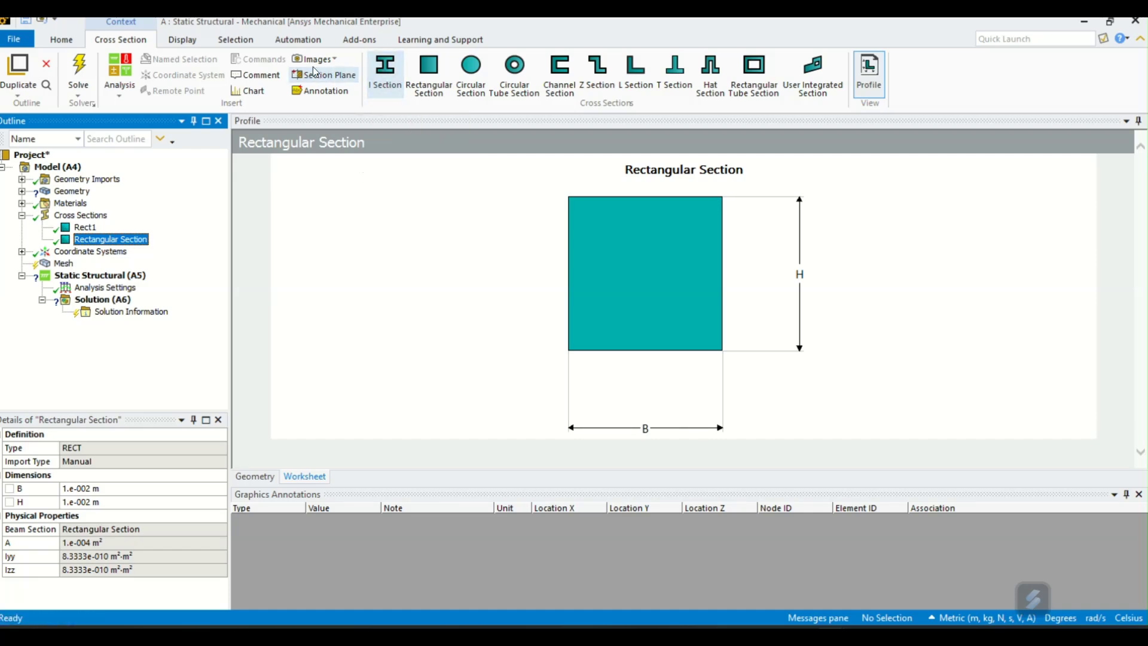
pyautogui.click(70, 41)
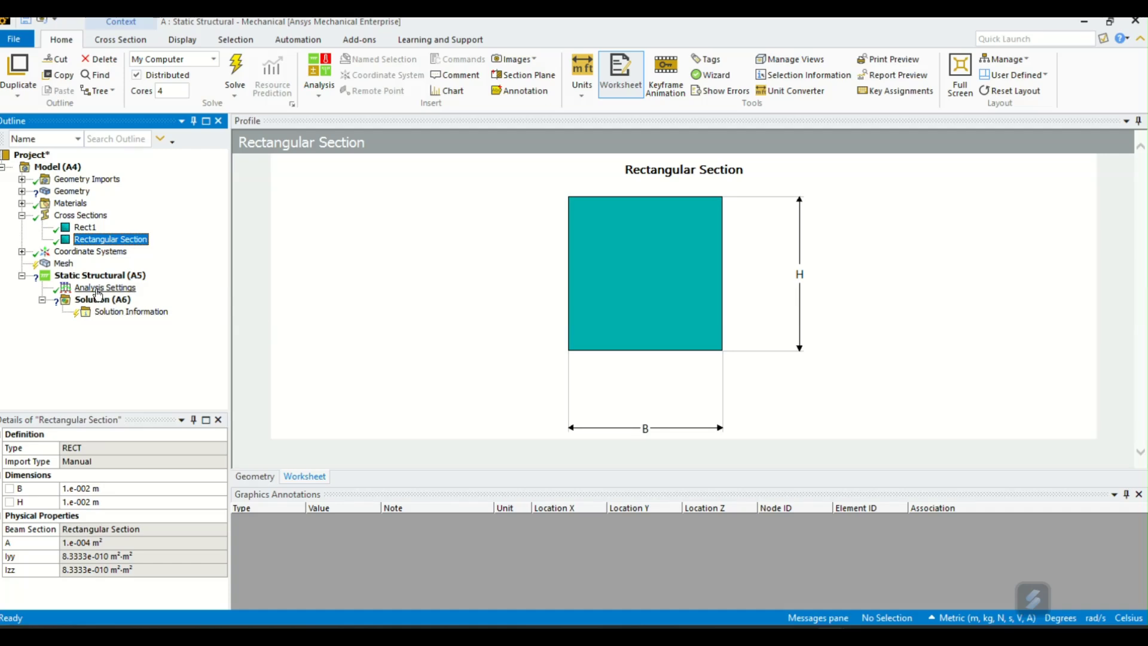
pyautogui.rightClick(86, 239)
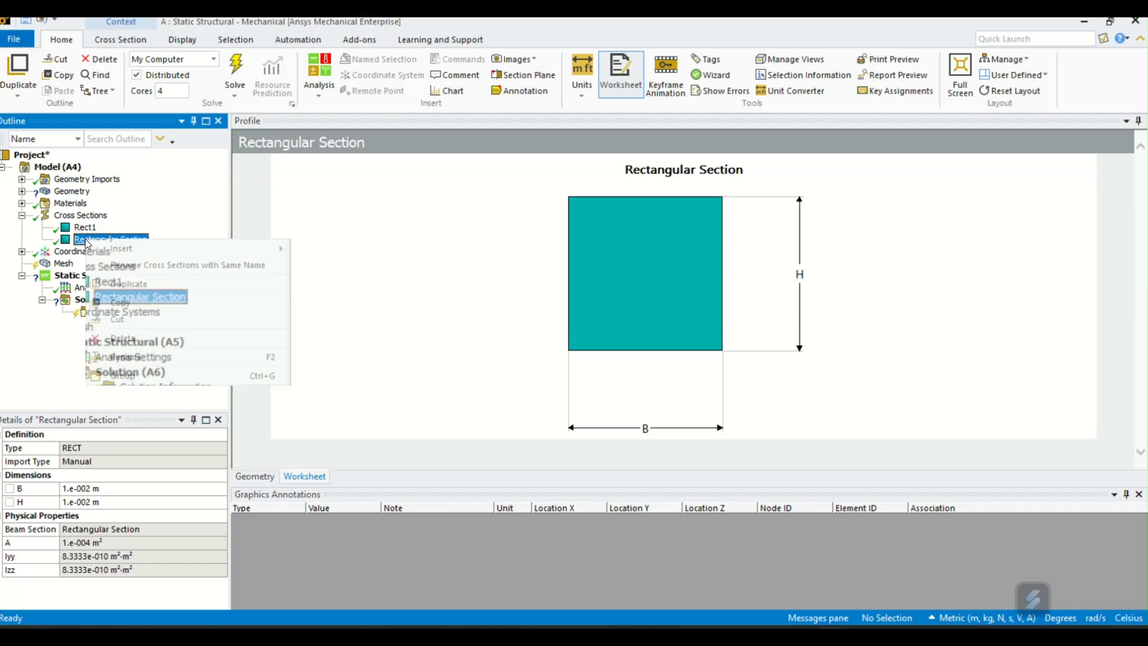
pyautogui.click(128, 338)
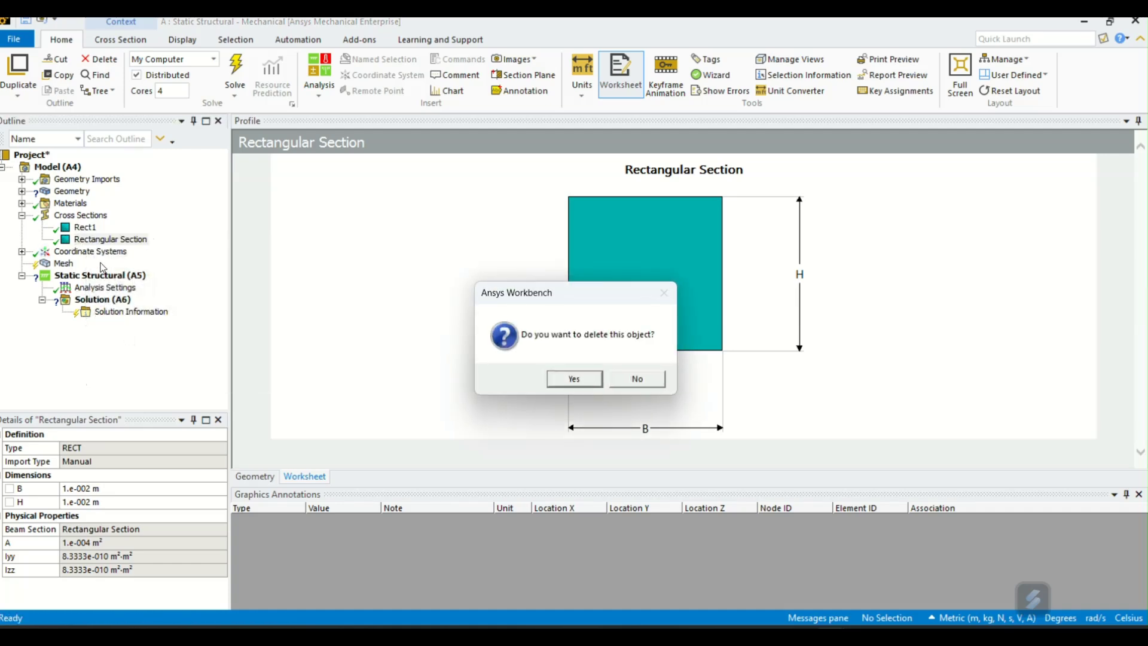
pyautogui.click(573, 377)
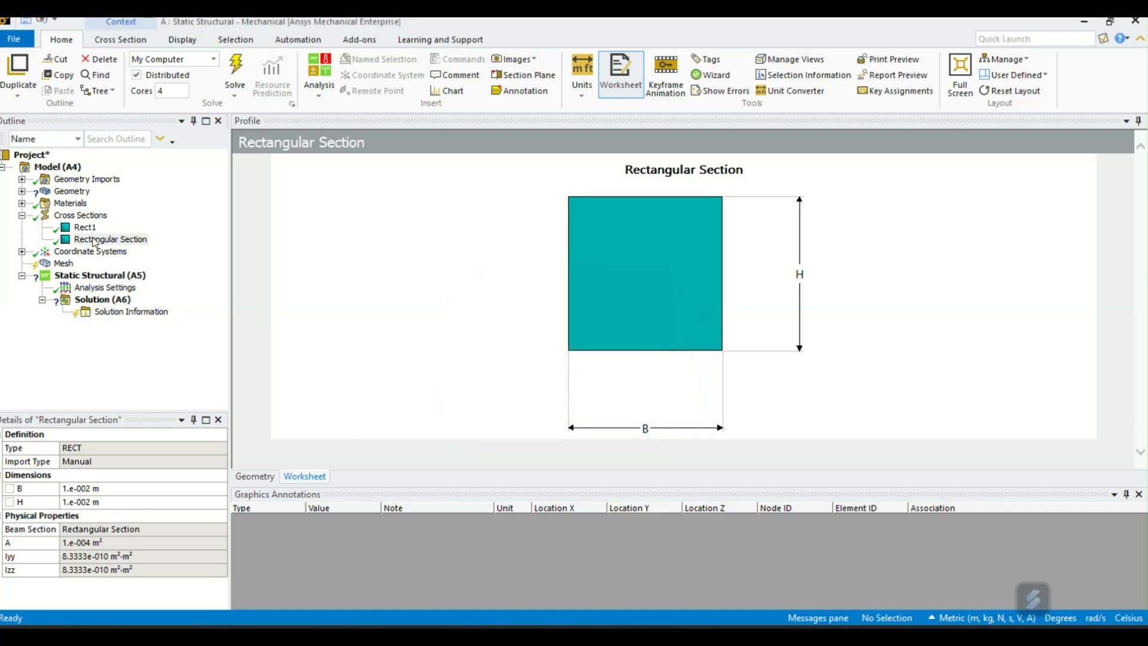
# Step: Assign the imported Rect1 cross section to the line body under Geometry
pyautogui.click(86, 228)
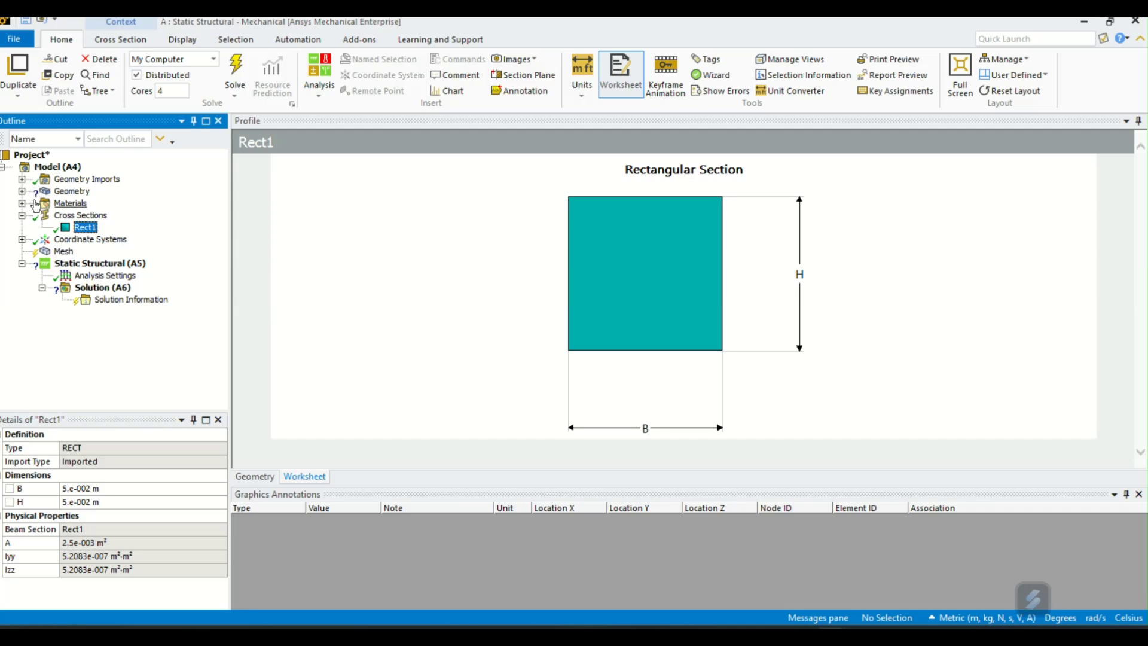
pyautogui.click(22, 192)
pyautogui.click(90, 204)
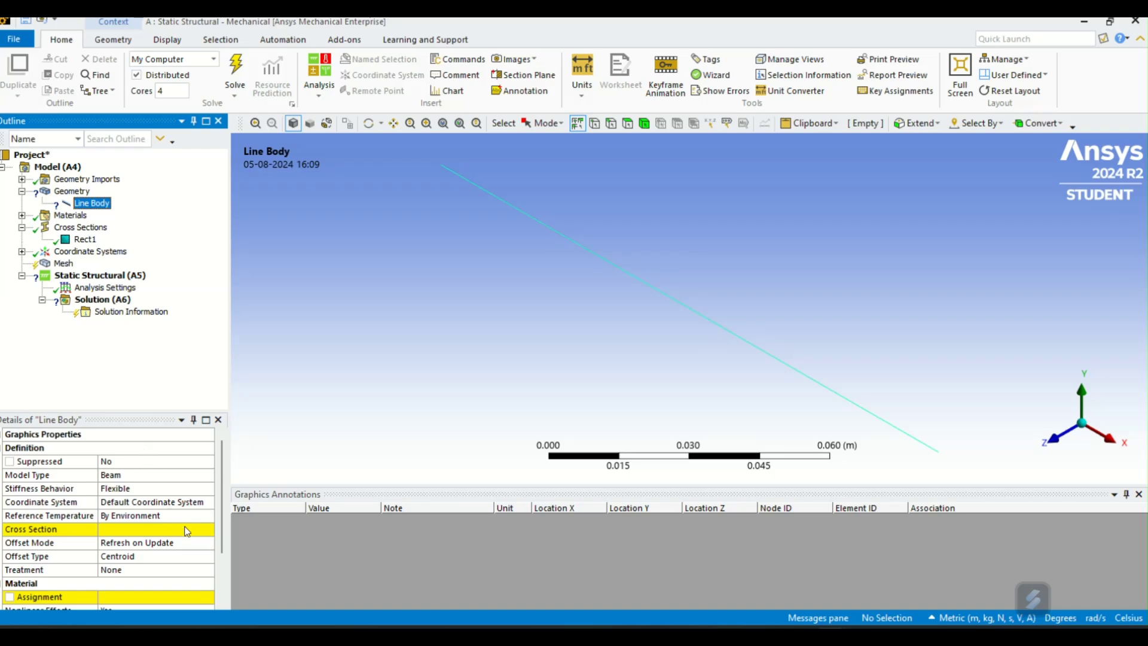
pyautogui.click(186, 529)
pyautogui.click(207, 529)
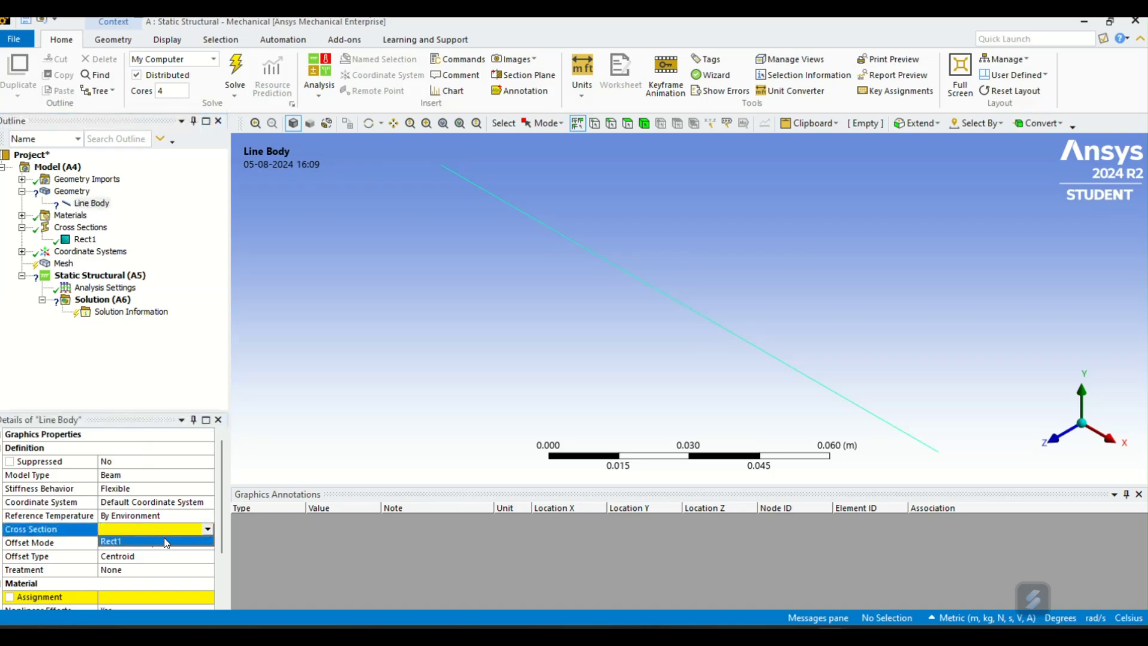
pyautogui.click(144, 541)
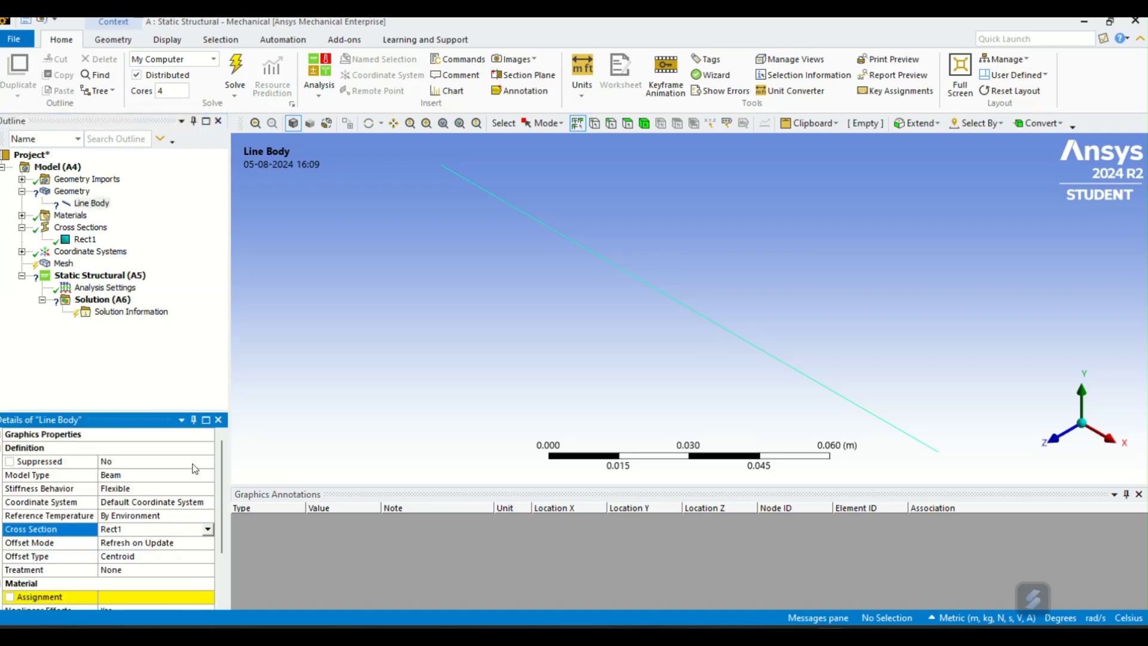
# Step: Set the line body's material assignment to Gray Cast Iron
pyautogui.scroll(-2, 185, 476)
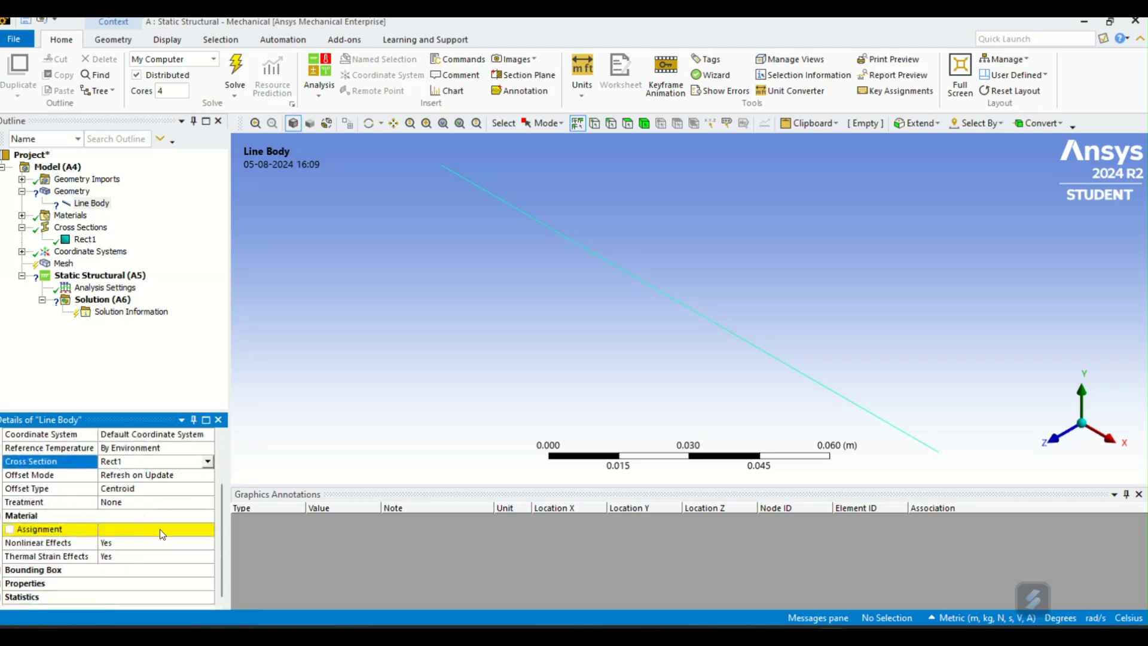
pyautogui.click(206, 531)
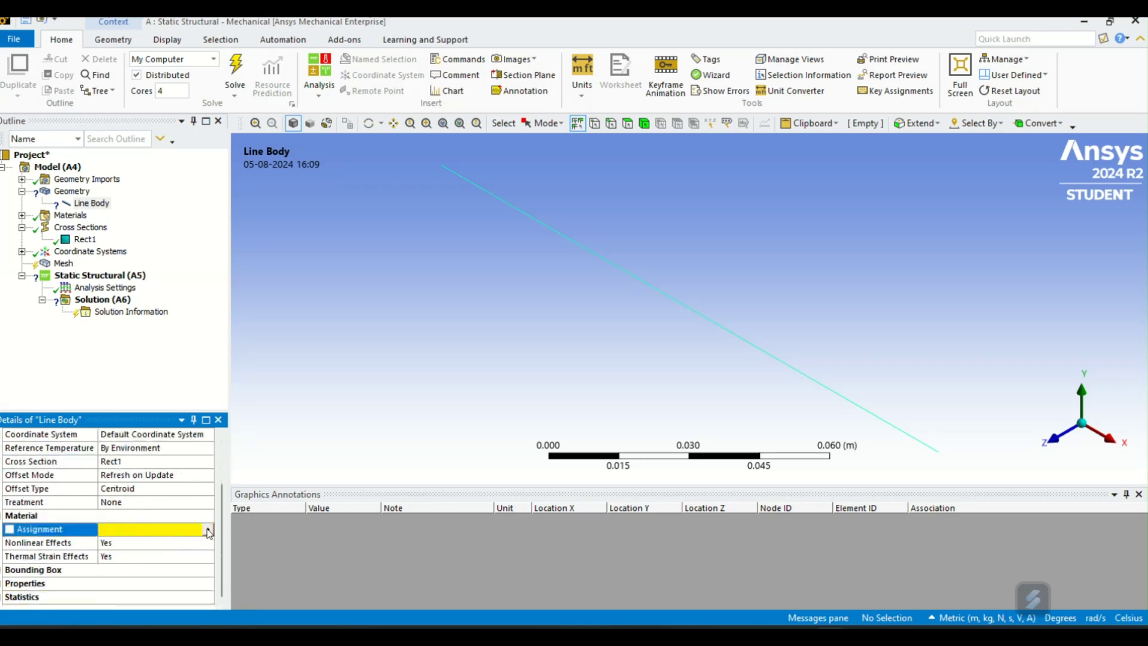
pyautogui.click(208, 531)
pyautogui.click(254, 342)
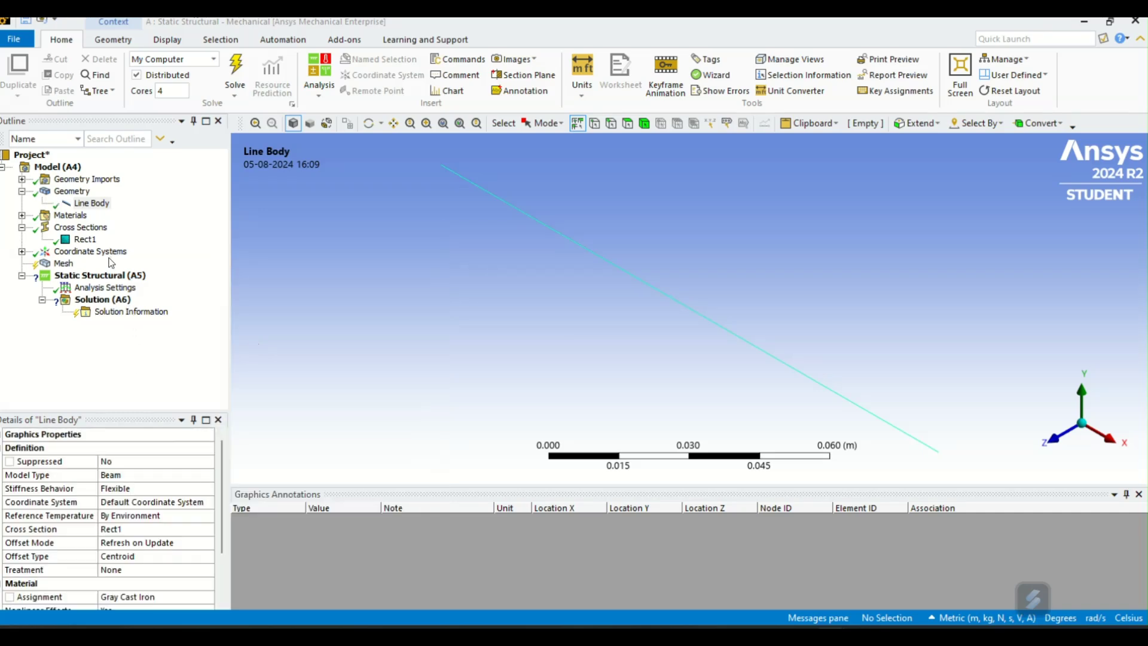
# Step: Run Solve with the default mesh settings to mesh the line body
pyautogui.click(65, 264)
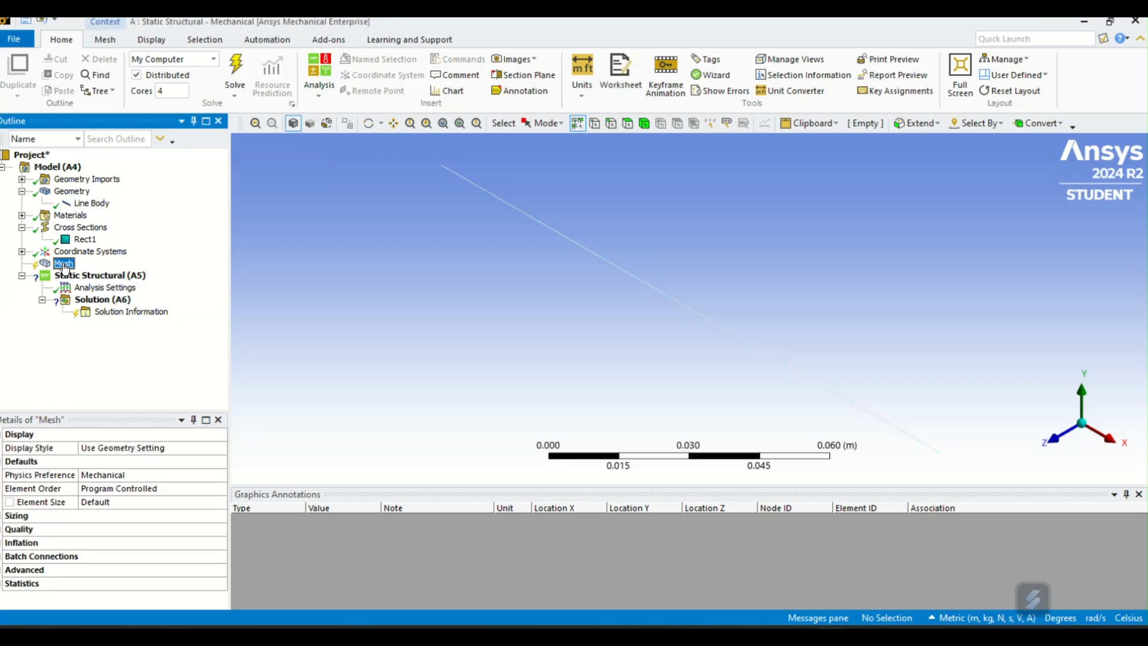
pyautogui.click(245, 64)
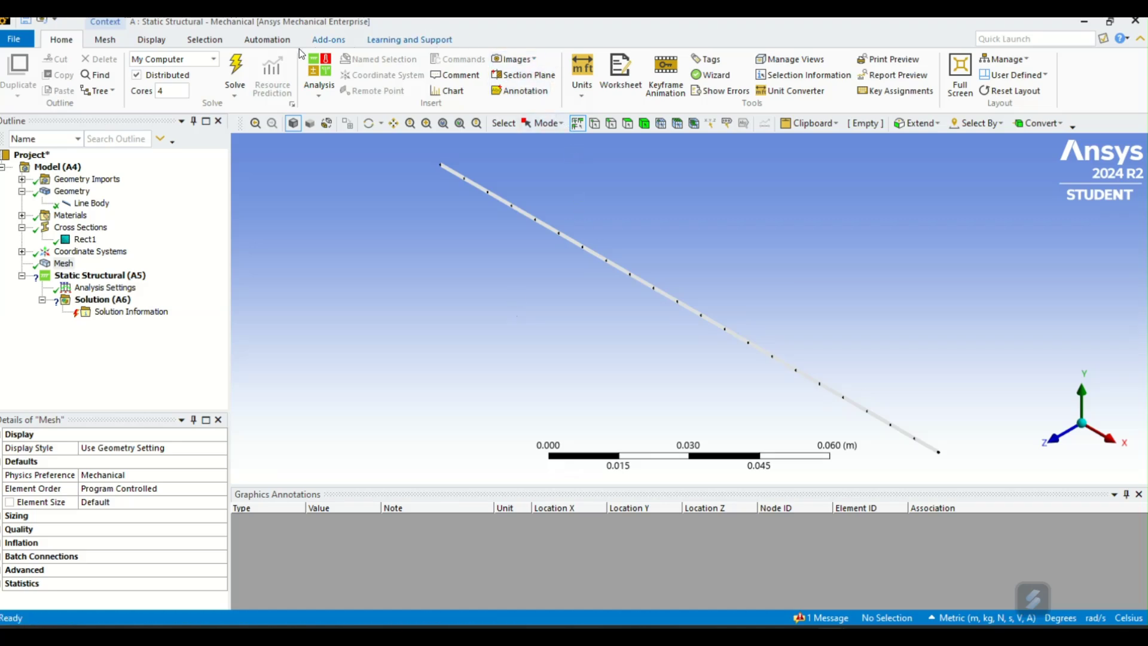
# Step: Try to show the meshed line body's cross section and set the display style to Body Color
pyautogui.click(146, 42)
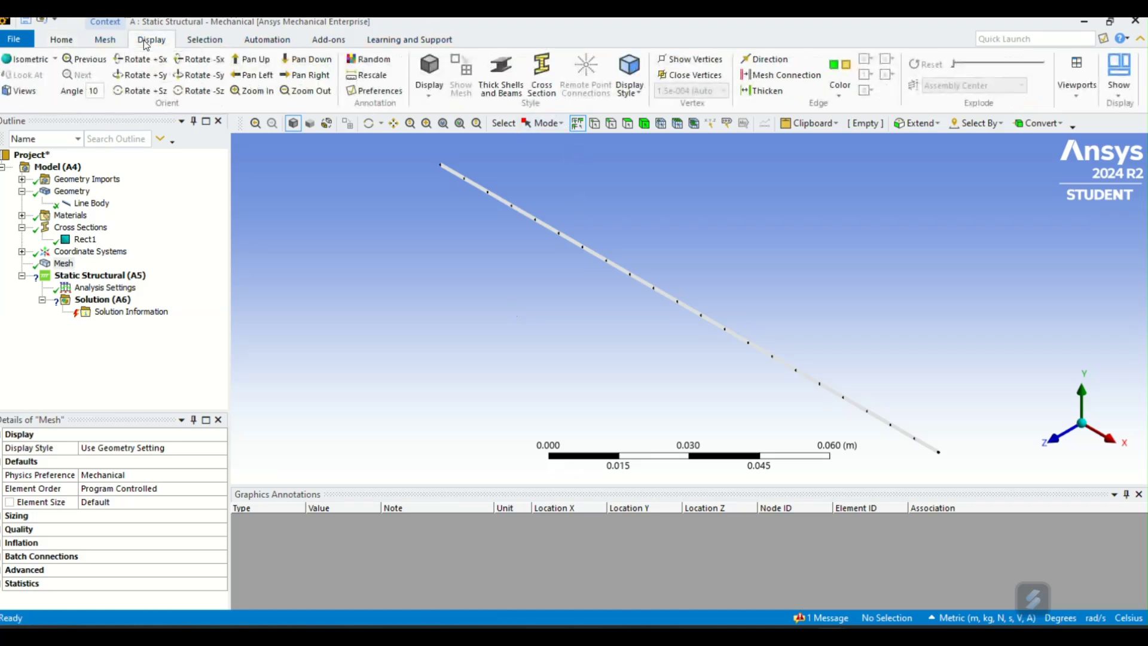
pyautogui.click(537, 74)
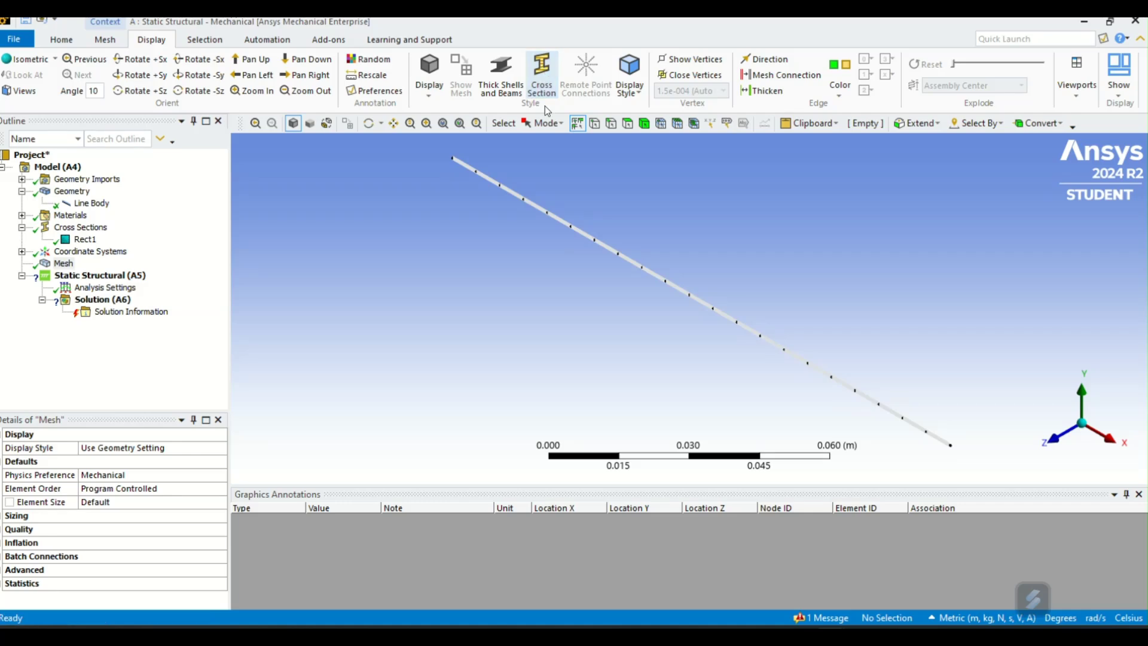
pyautogui.click(430, 89)
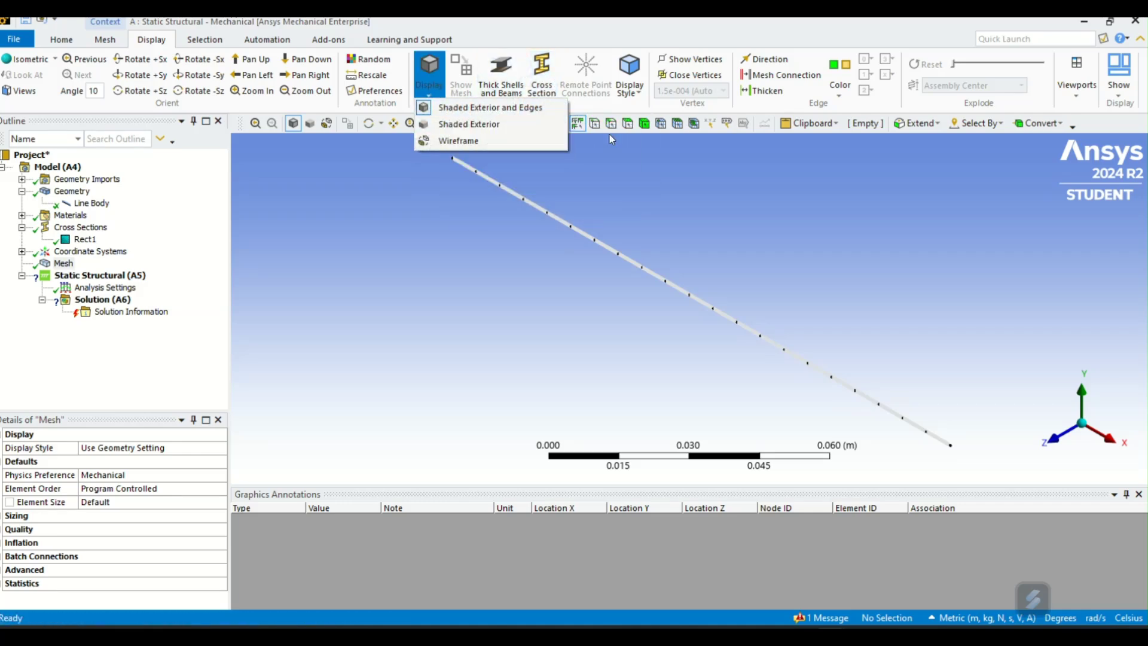
pyautogui.click(677, 149)
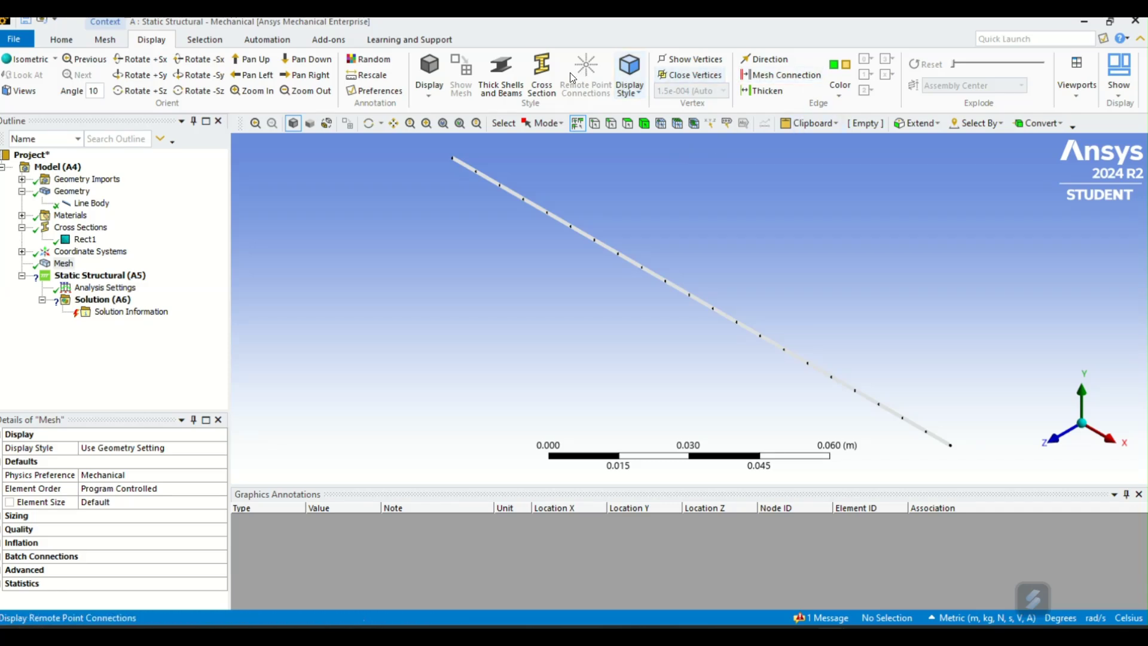
pyautogui.click(634, 82)
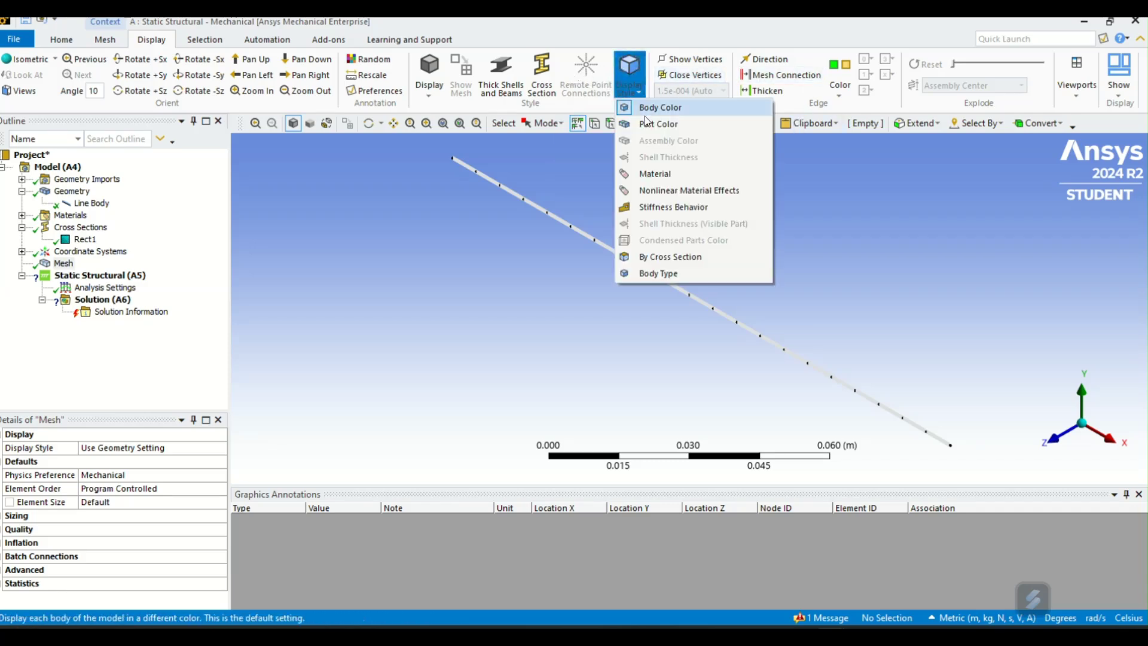
pyautogui.click(649, 113)
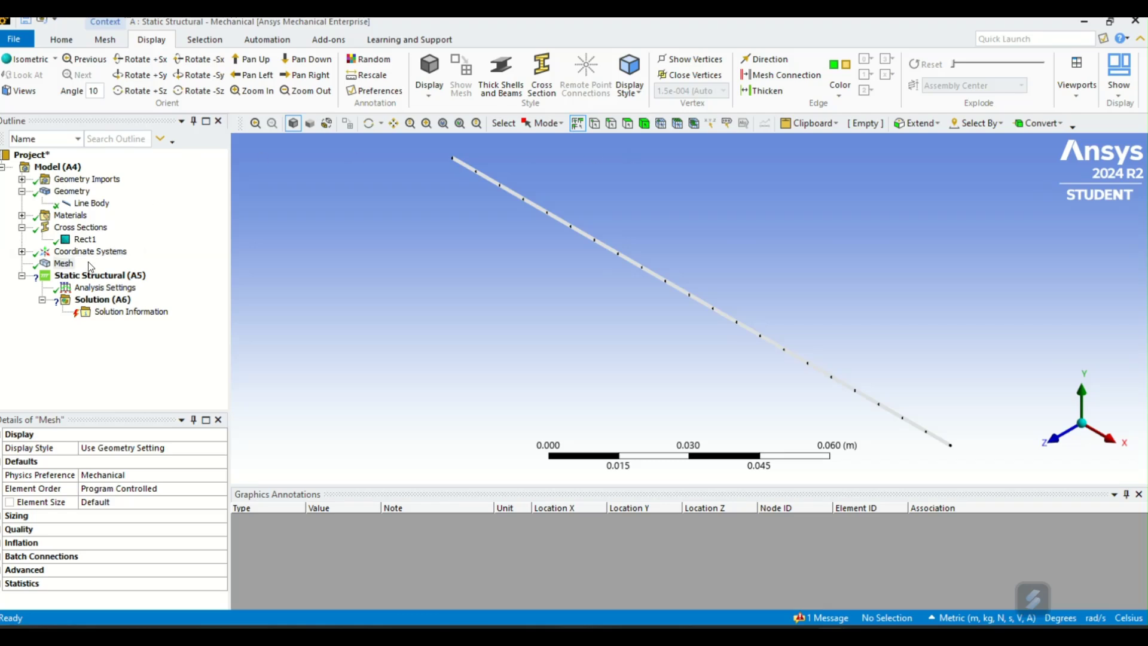
# Step: Insert a Fixed Support under Static Structural and apply it to the line body's vertex at the origin
pyautogui.click(65, 277)
pyautogui.rightClick(65, 277)
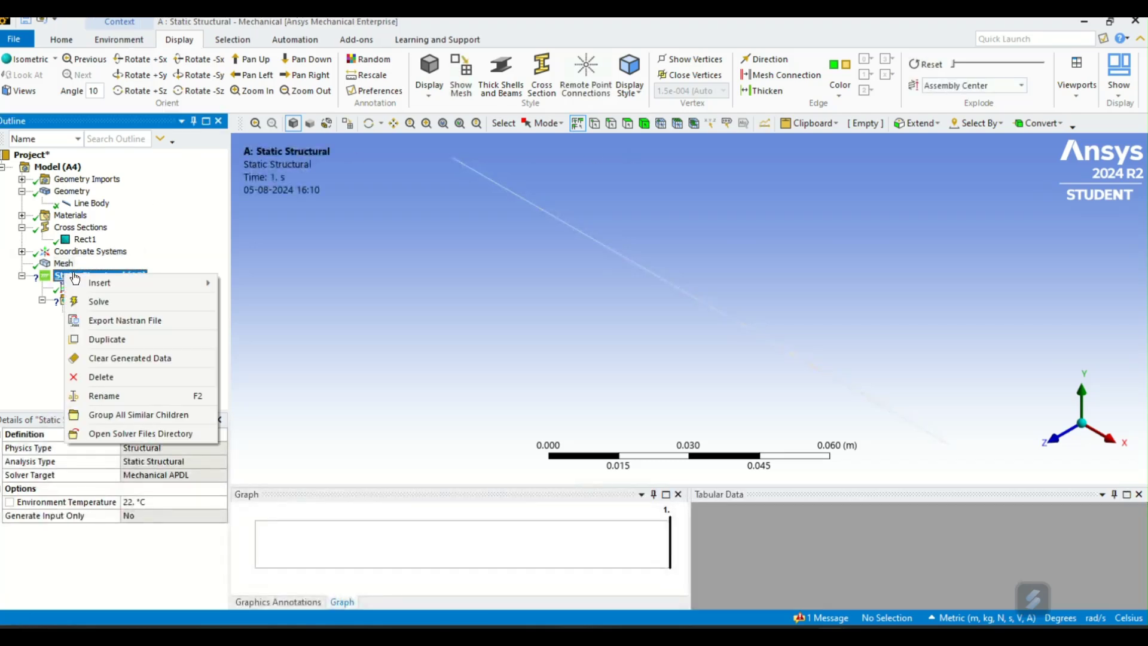
pyautogui.moveTo(120, 282)
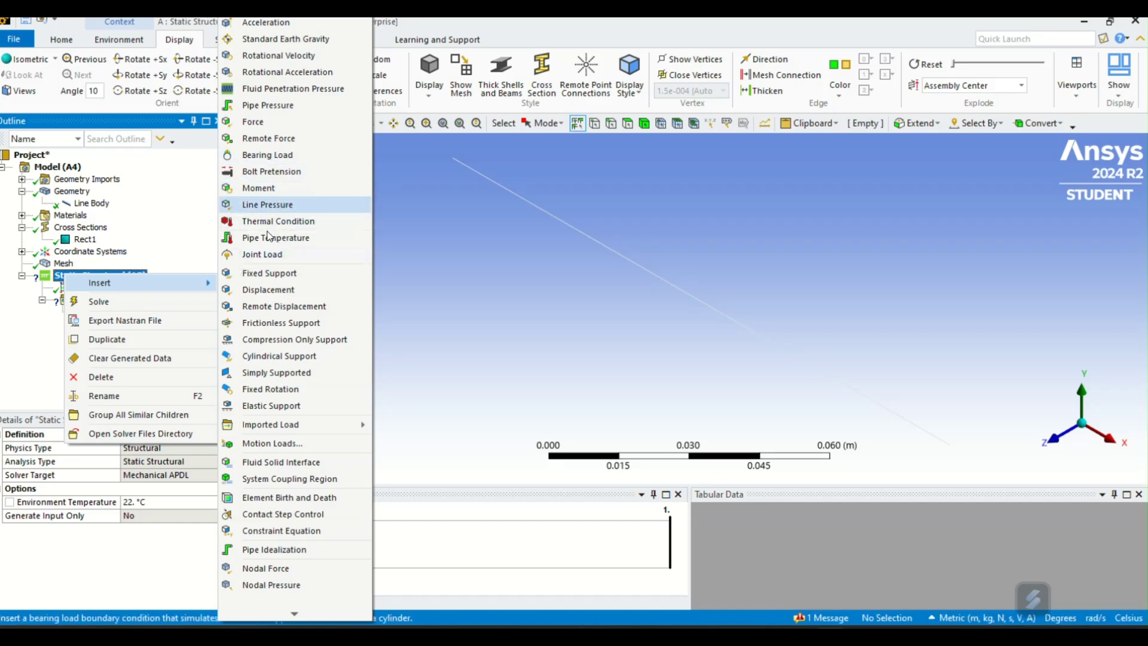
pyautogui.click(265, 274)
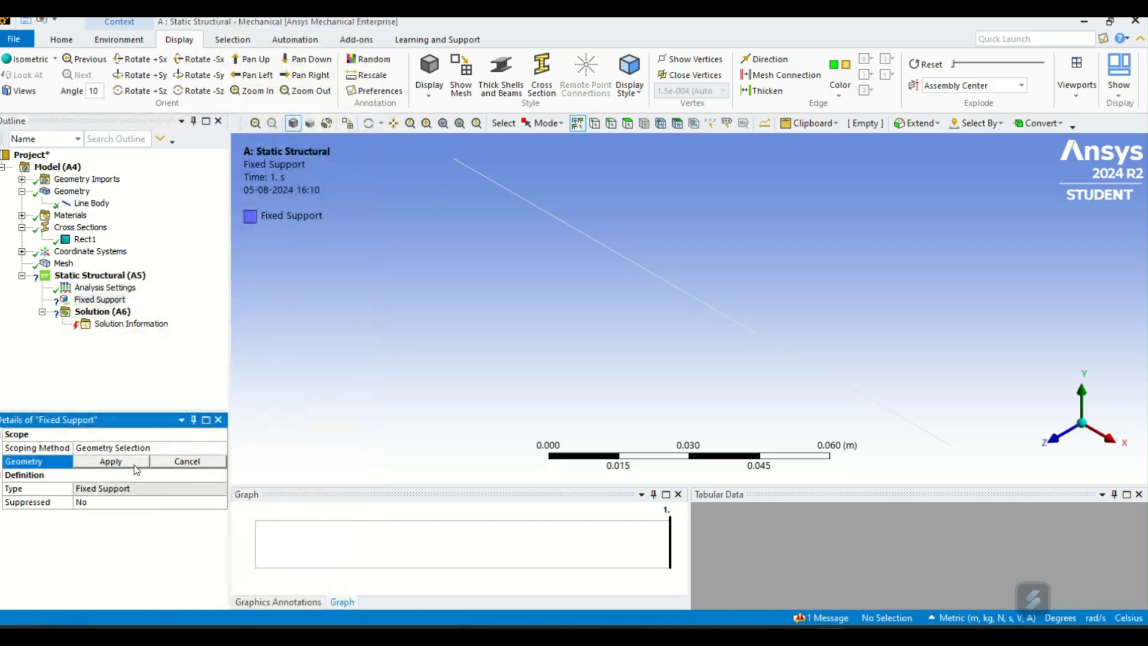
pyautogui.click(596, 126)
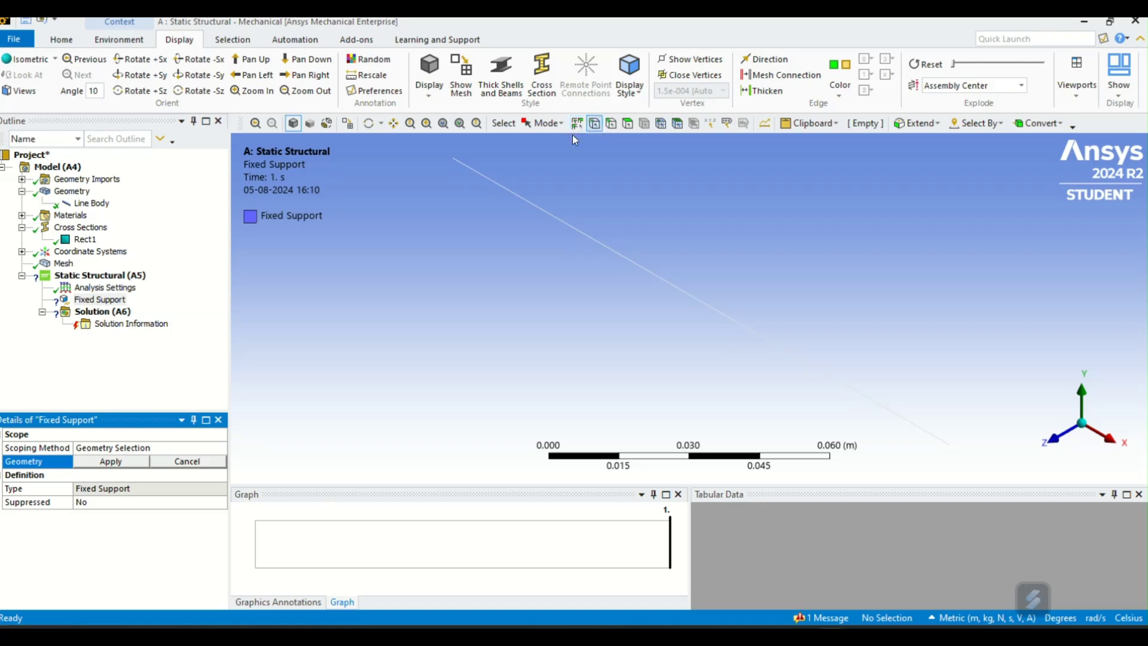
pyautogui.click(454, 159)
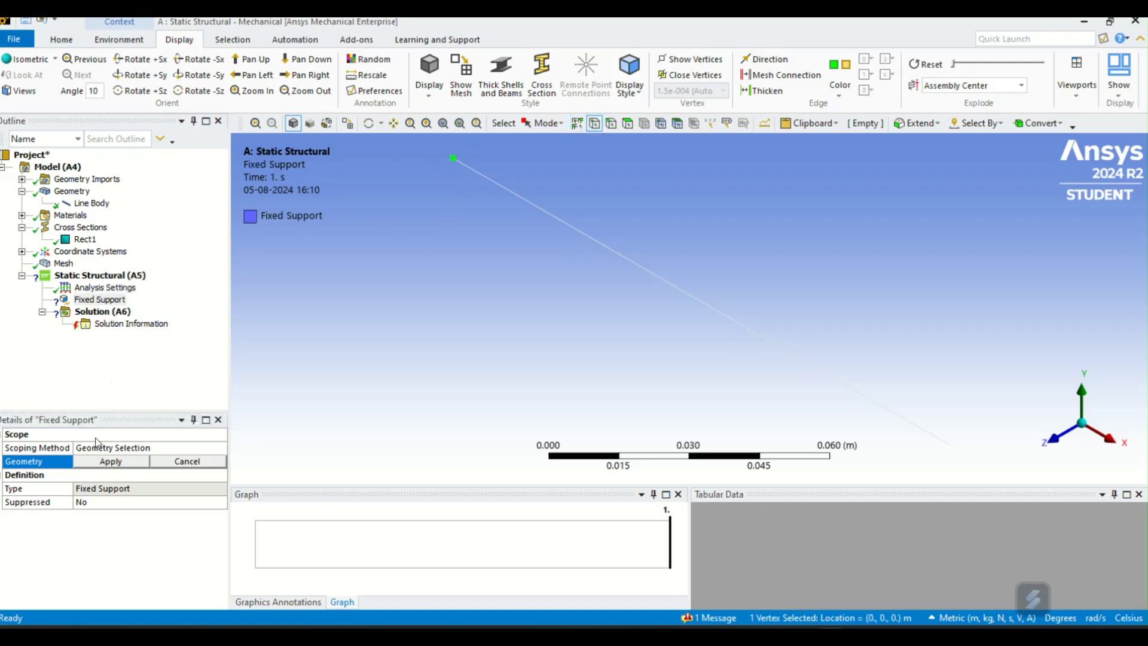
pyautogui.click(111, 461)
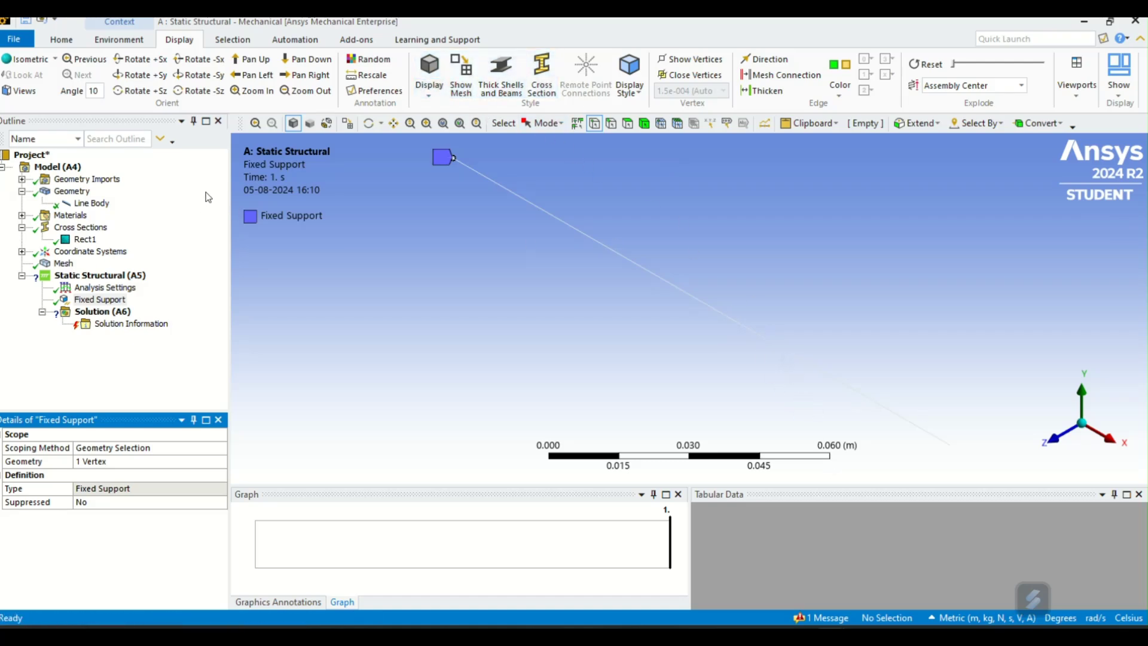
# Step: Insert a Force under Static Structural and select the beam's free-end vertex for it
pyautogui.scroll(-2, 745, 253)
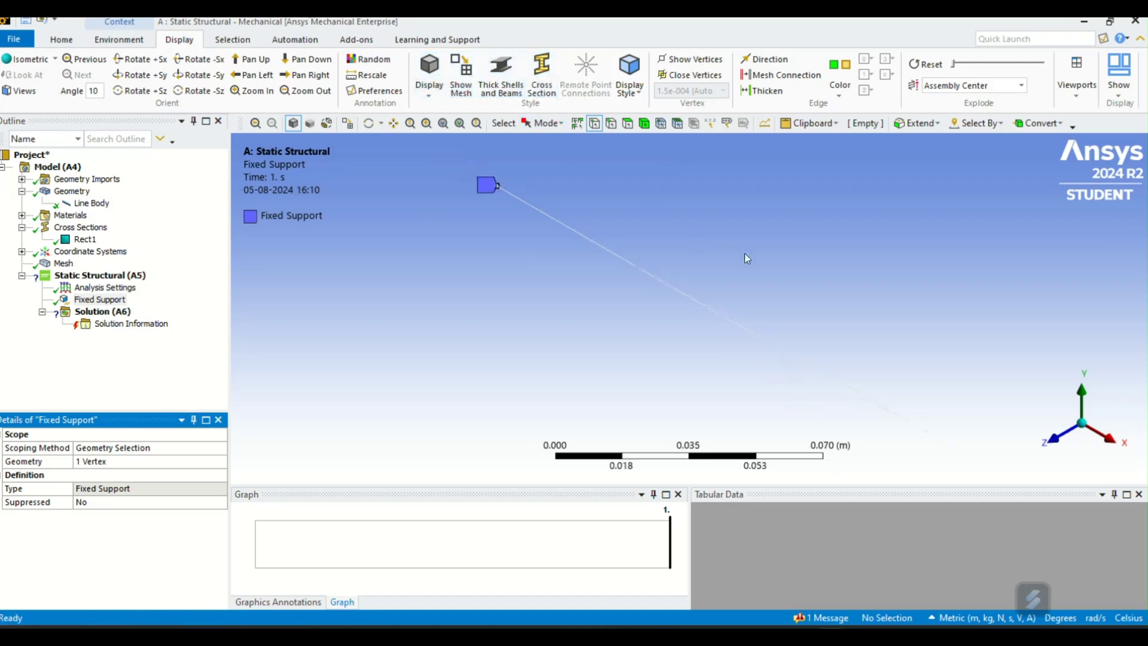
pyautogui.rightClick(115, 276)
pyautogui.moveTo(159, 291)
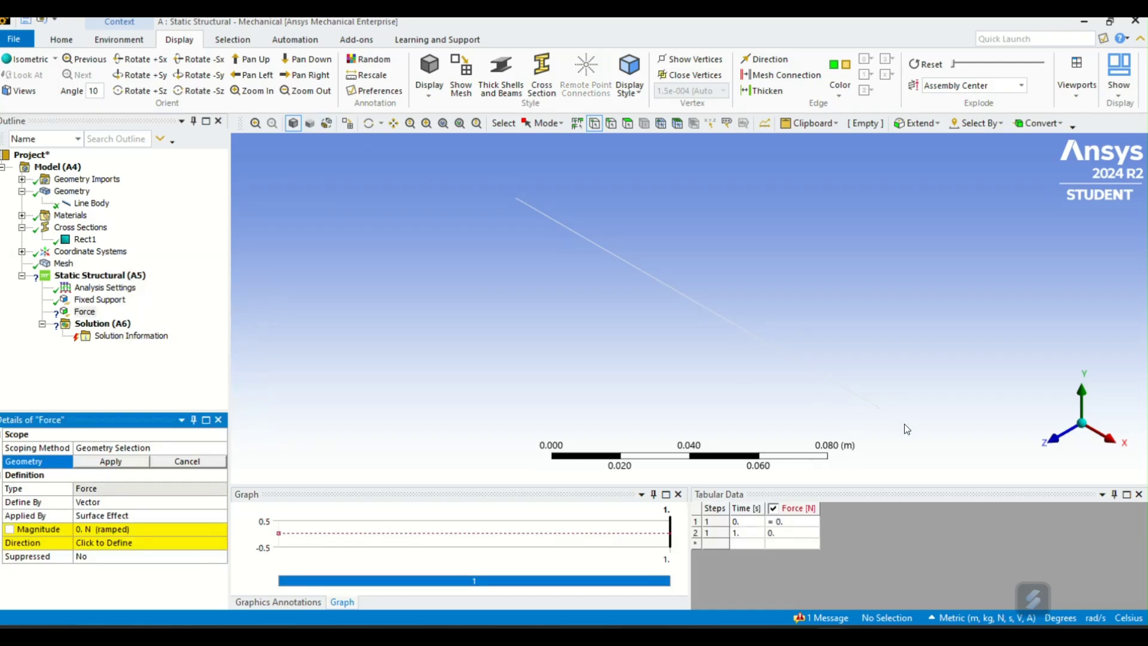
pyautogui.scroll(-3, 906, 429)
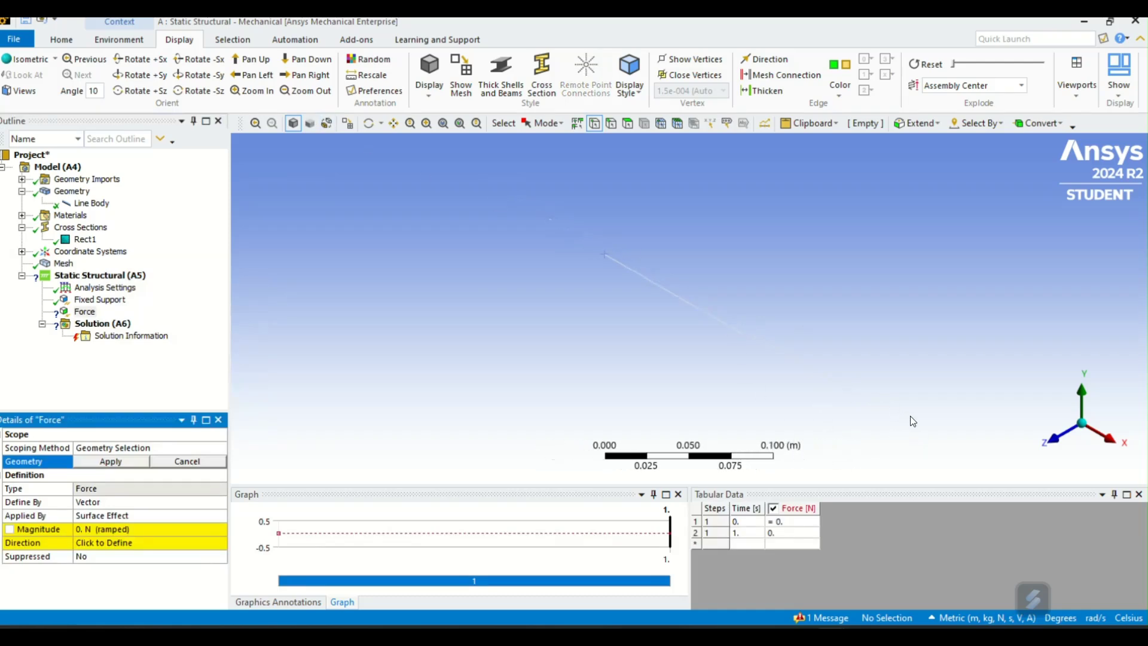
pyautogui.click(784, 359)
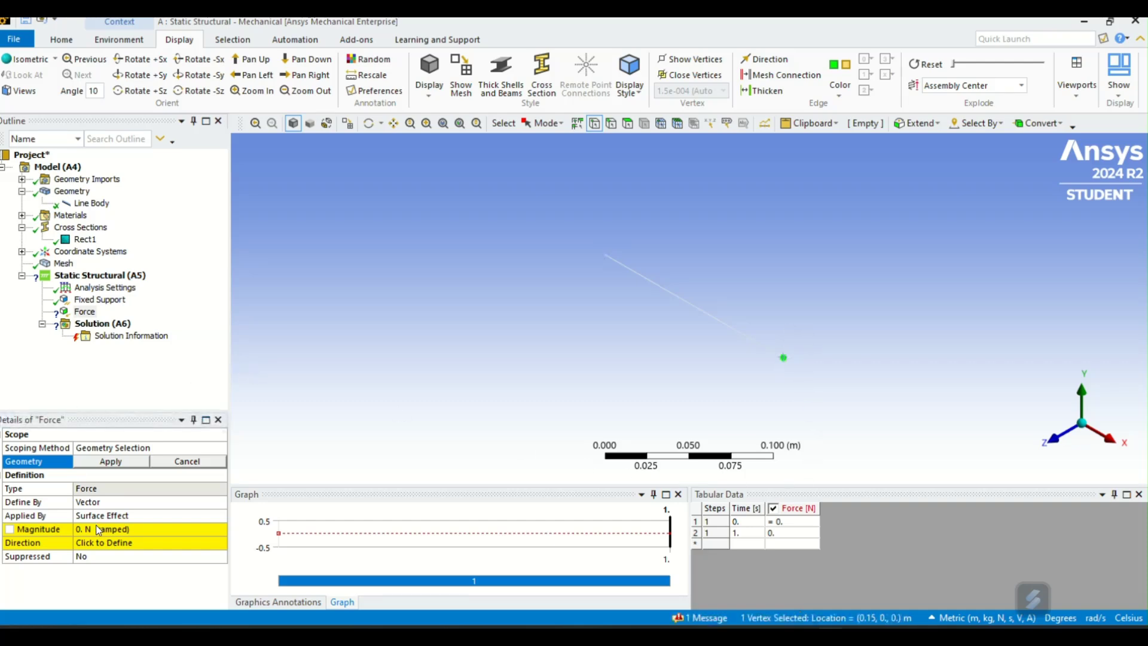
# Step: Define the force by Components with a Y component of -100 N and apply it to the selected end vertex
pyautogui.click(150, 501)
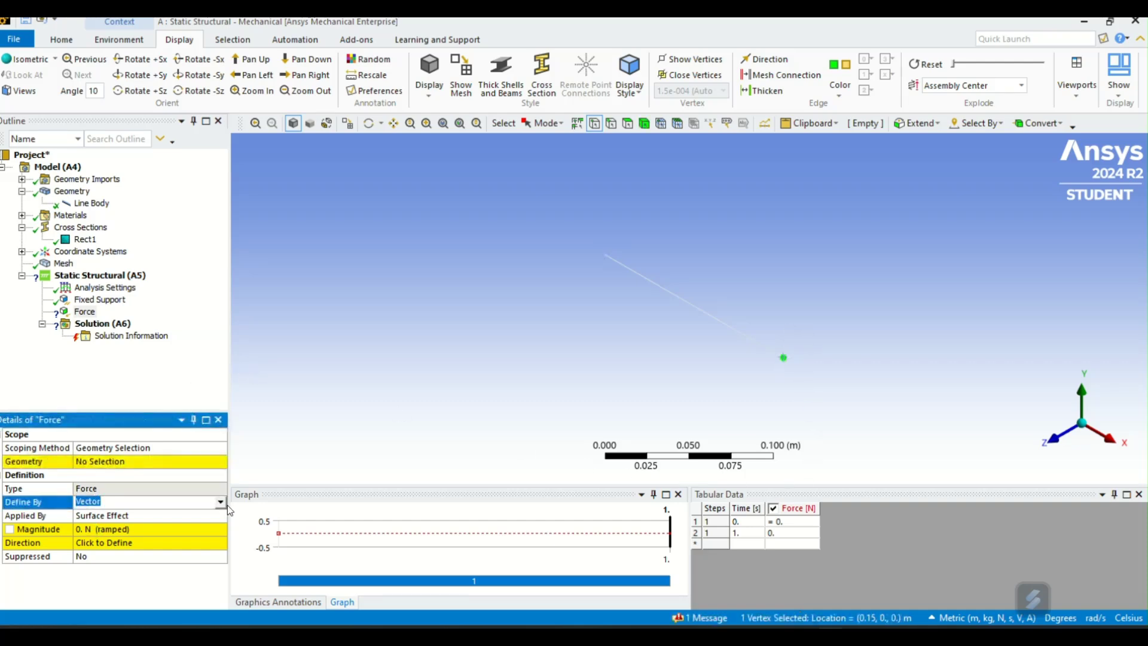
pyautogui.click(206, 503)
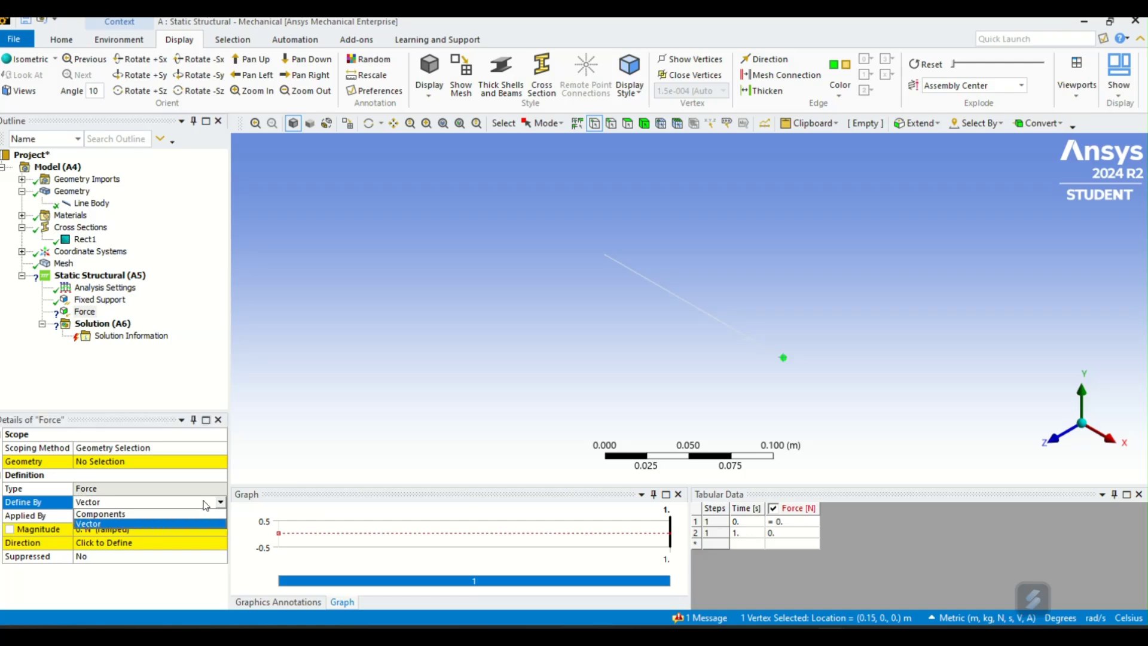
pyautogui.click(114, 514)
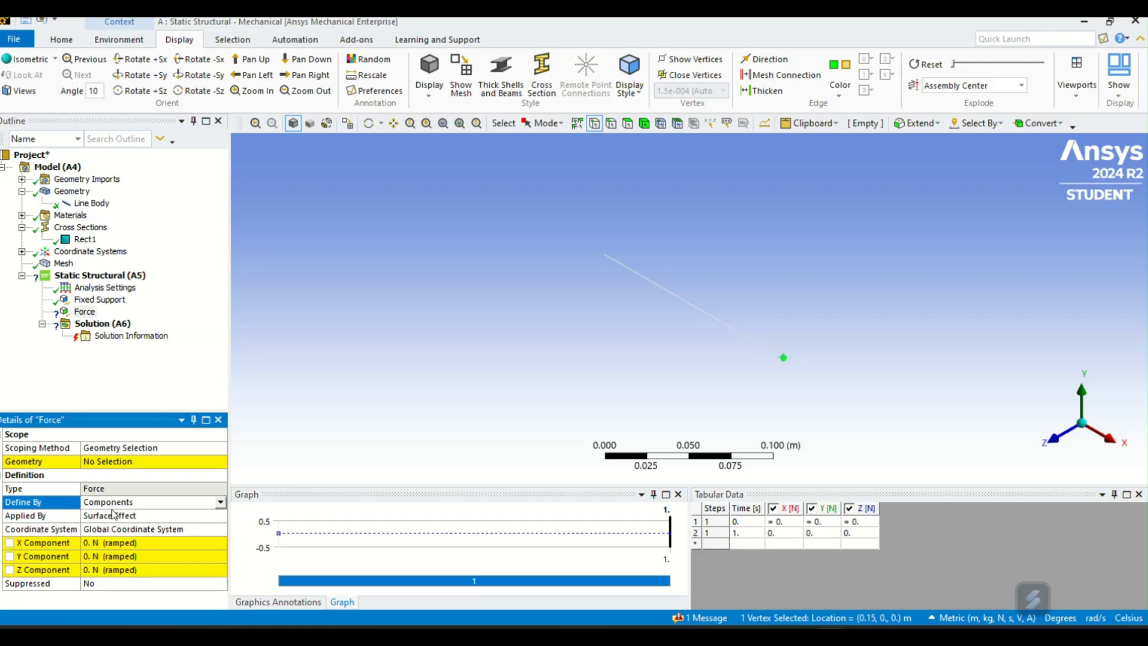
pyautogui.click(103, 556)
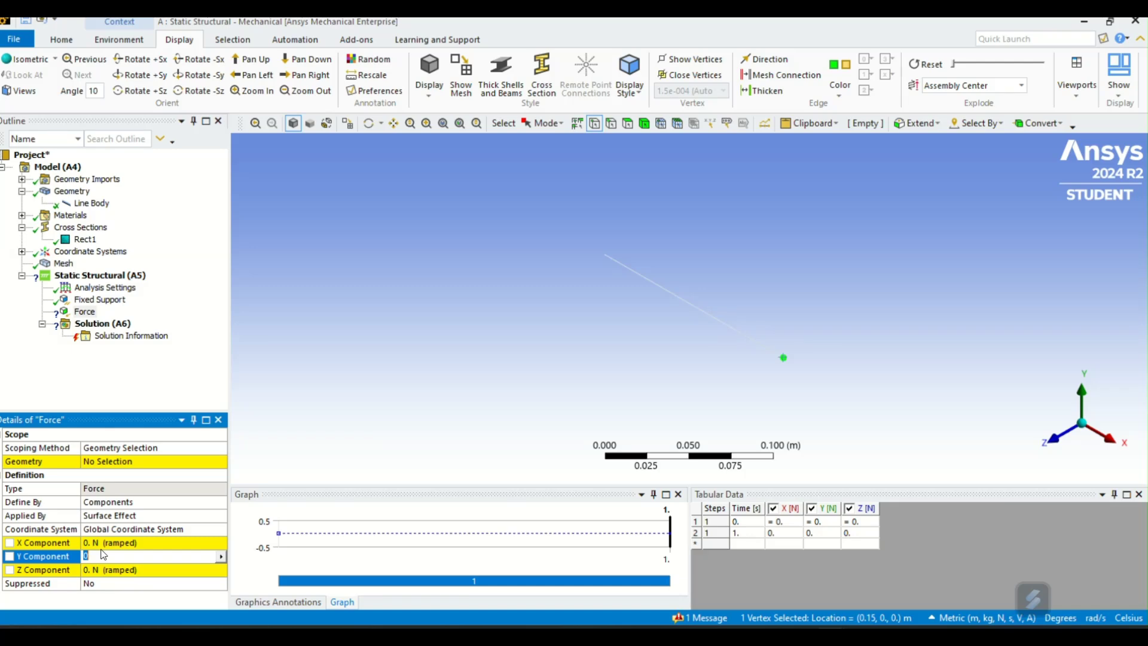
pyautogui.write('100')
pyautogui.click(84, 557)
pyautogui.write('-')
pyautogui.click(119, 465)
pyautogui.click(117, 462)
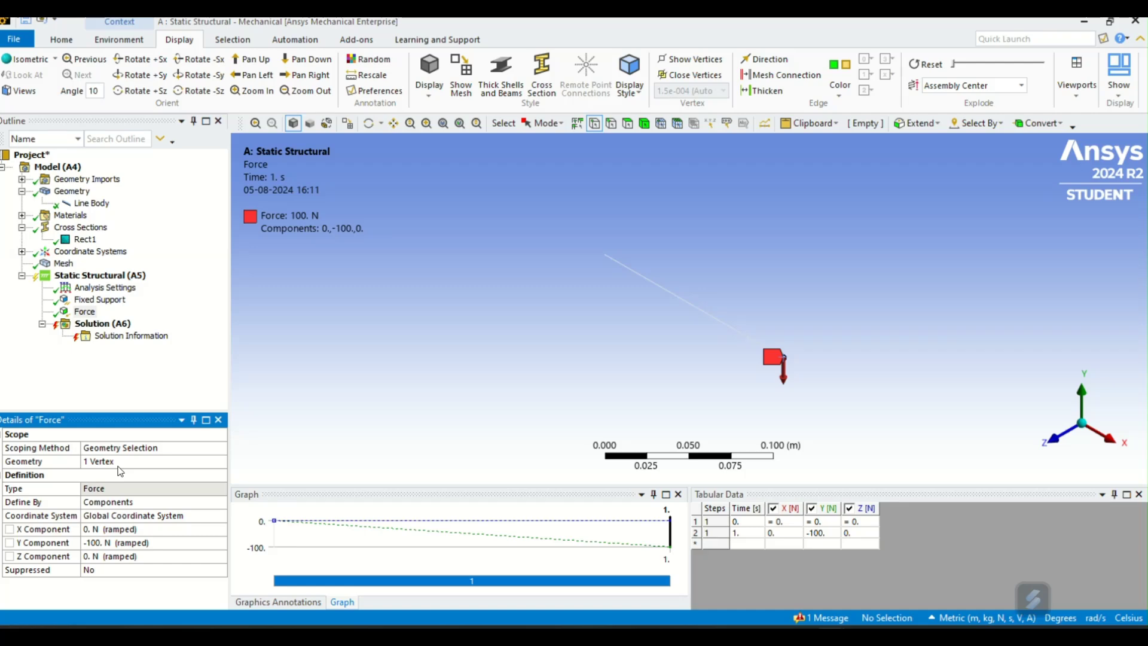
# Step: Display the beam's cross section in the Static Structural view and switch the selection filter to mesh nodes
pyautogui.scroll(-2, 656, 379)
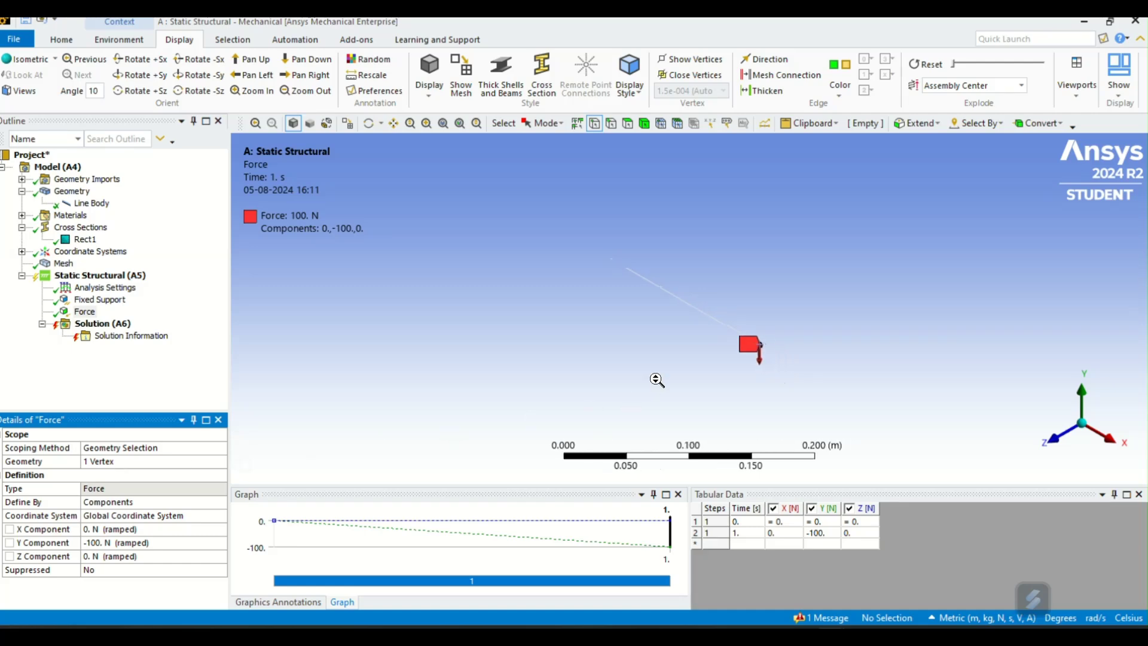
pyautogui.click(109, 276)
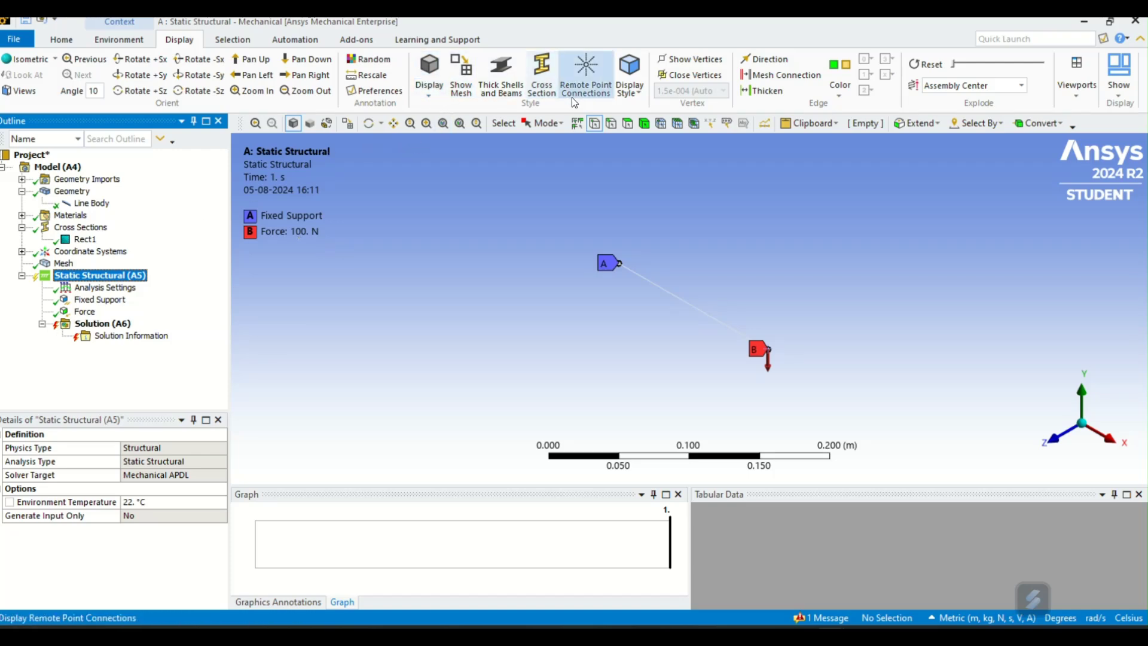
pyautogui.click(541, 90)
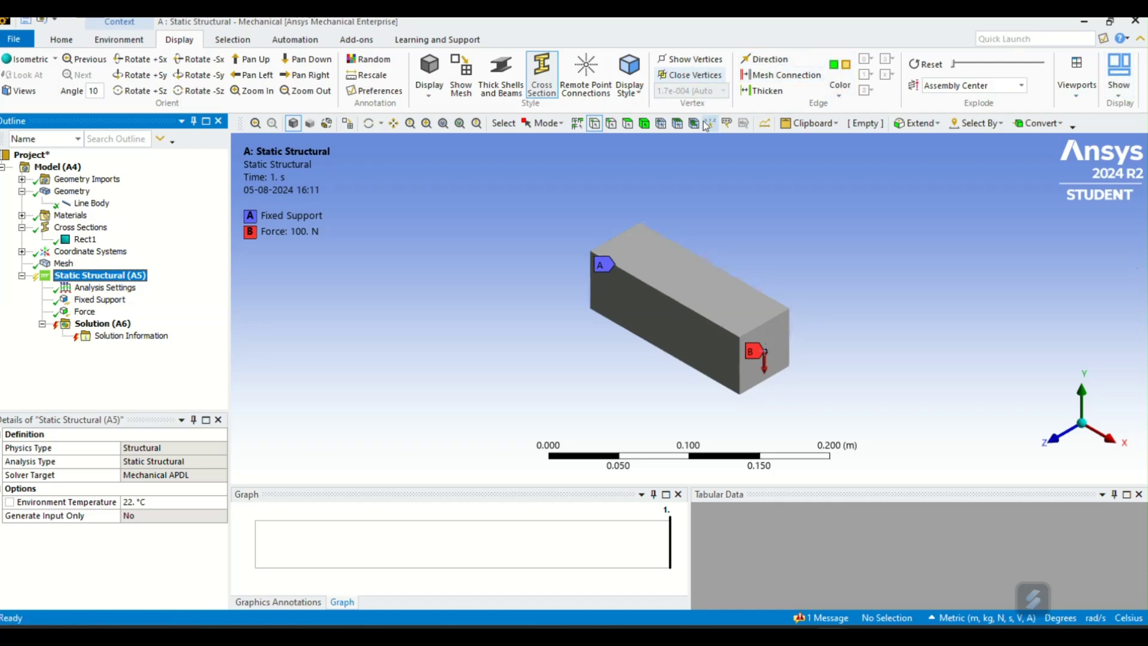
pyautogui.click(678, 123)
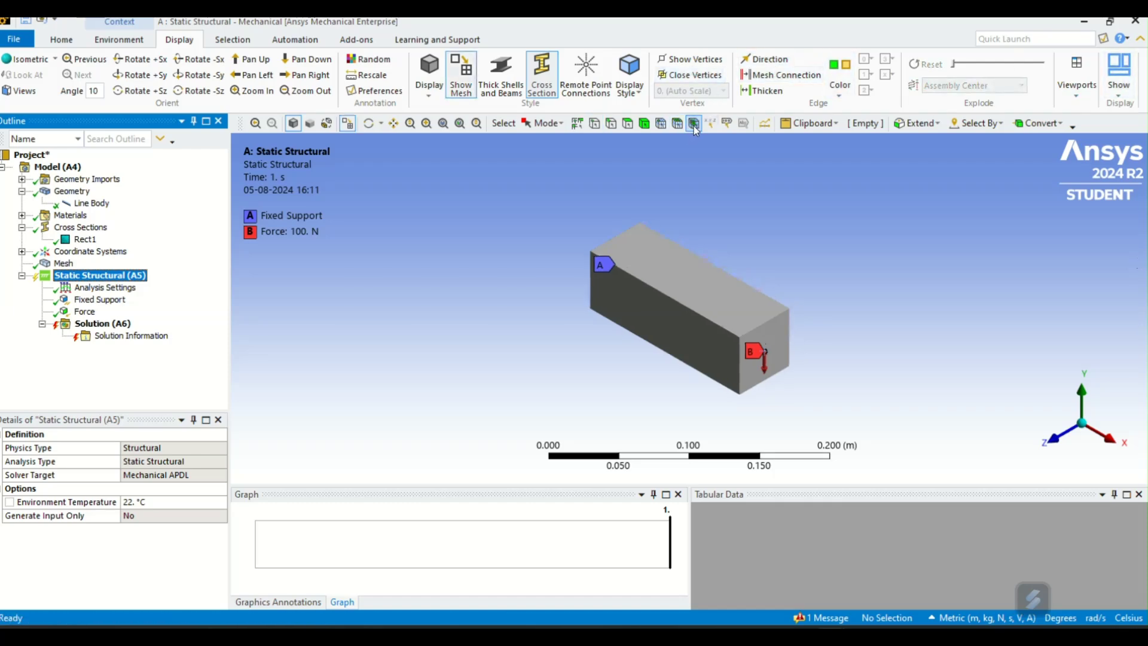
pyautogui.click(661, 124)
# Step: Insert a Total Deformation result under Solution
pyautogui.click(84, 324)
pyautogui.rightClick(84, 329)
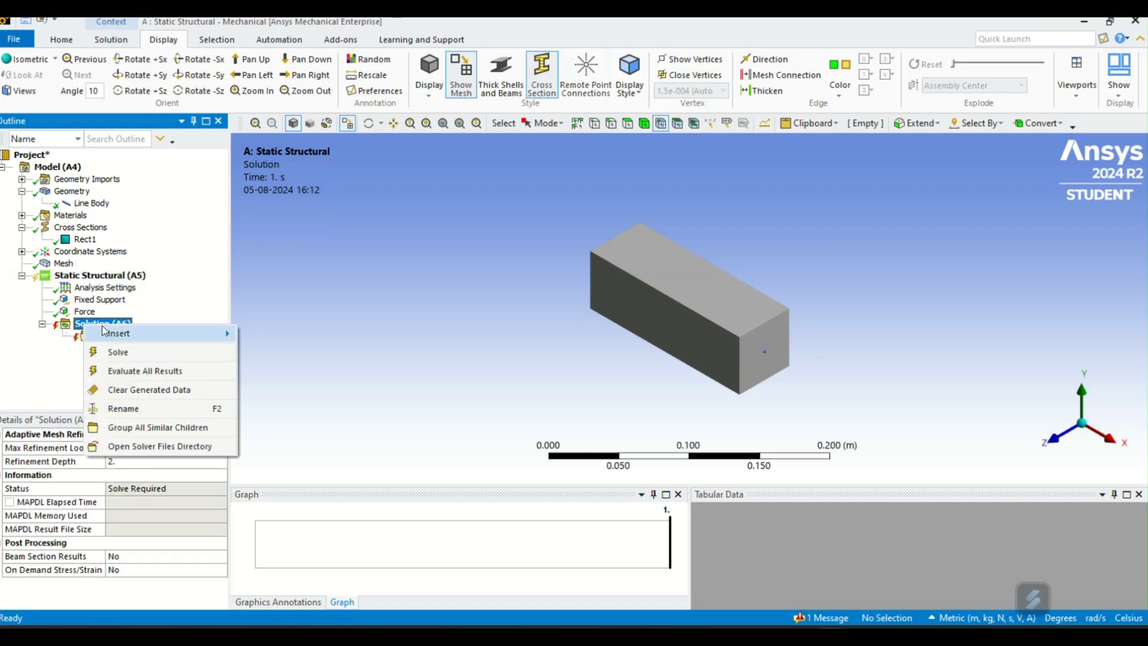
pyautogui.moveTo(179, 333)
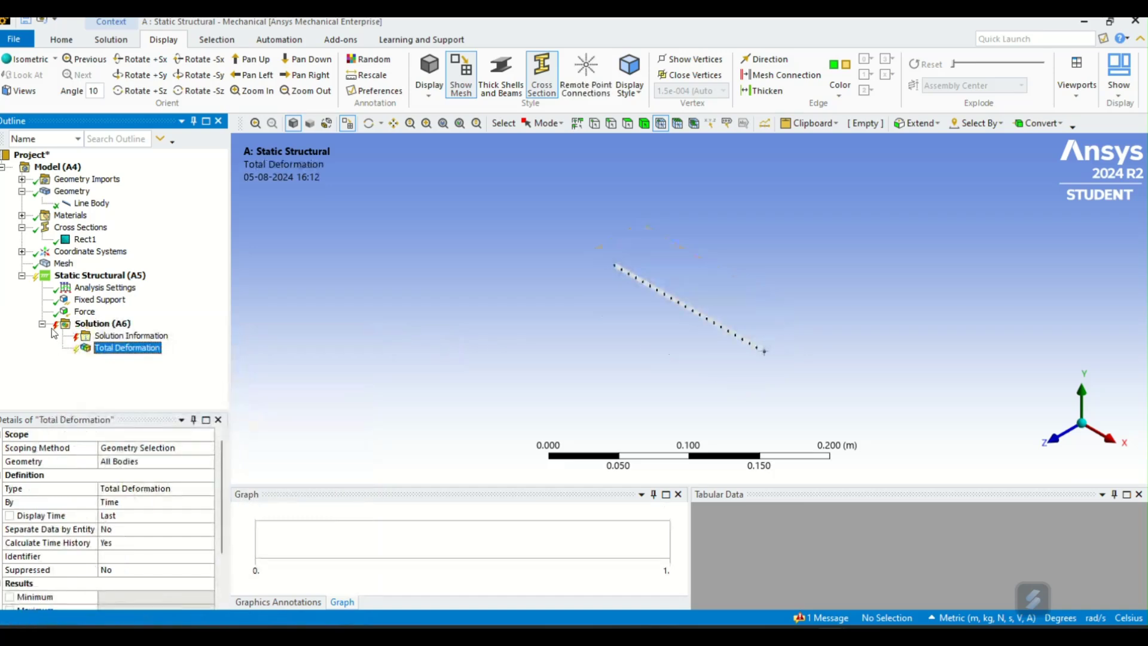
# Step: Insert a Total Bending Moment beam result under Solution
pyautogui.click(96, 324)
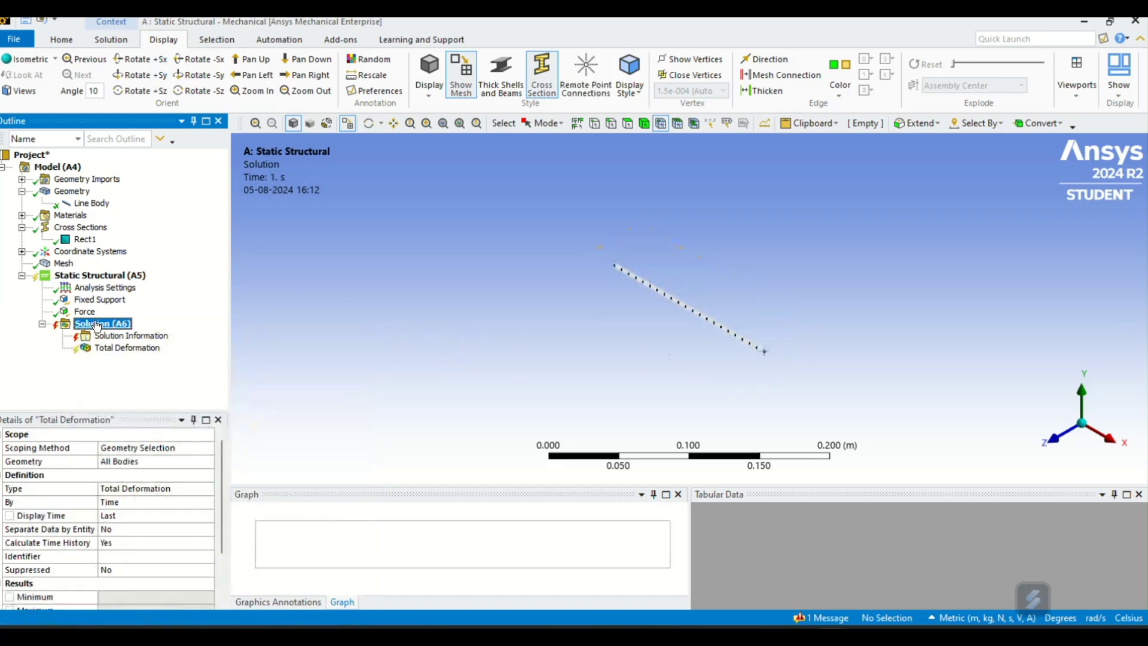
pyautogui.rightClick(97, 324)
pyautogui.moveTo(183, 329)
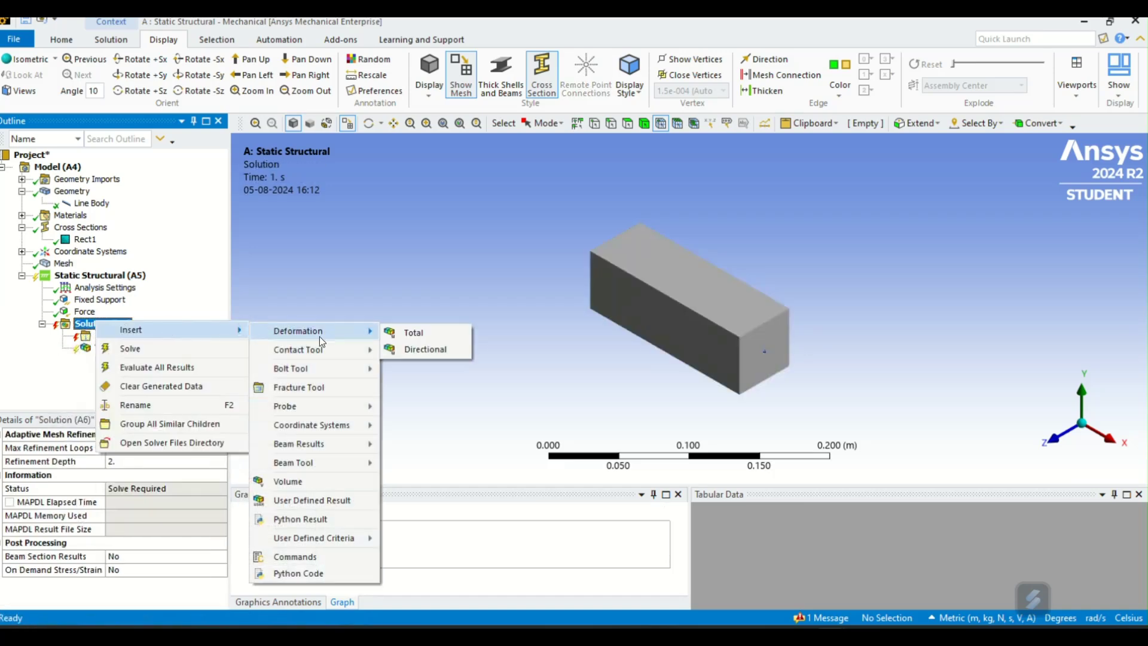
pyautogui.moveTo(307, 411)
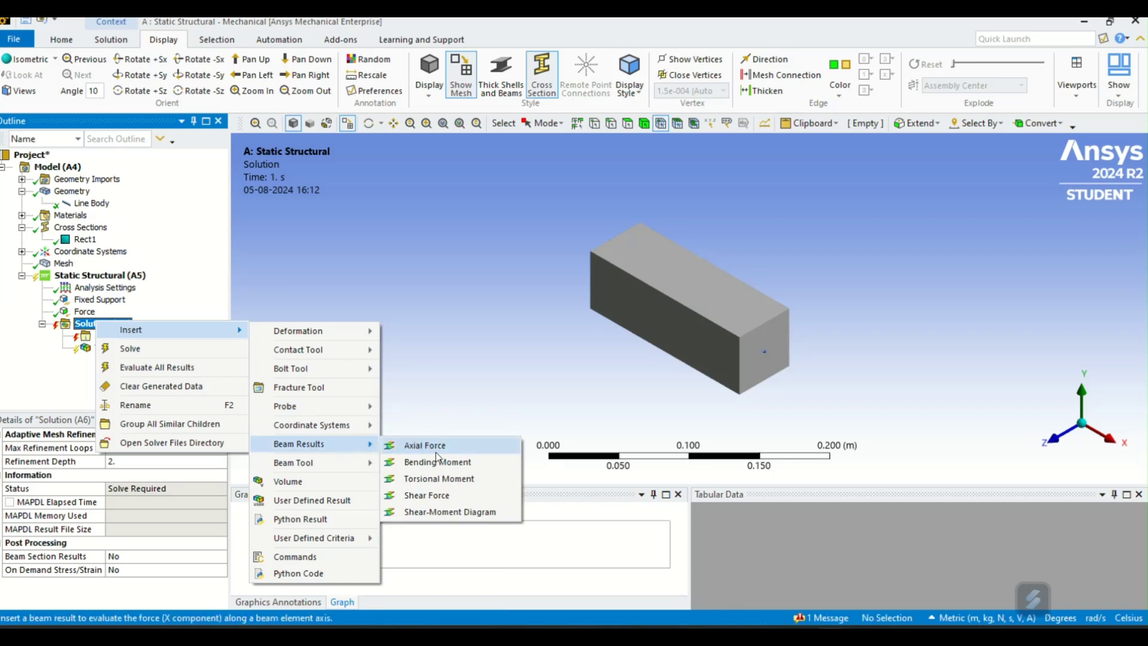
pyautogui.click(428, 444)
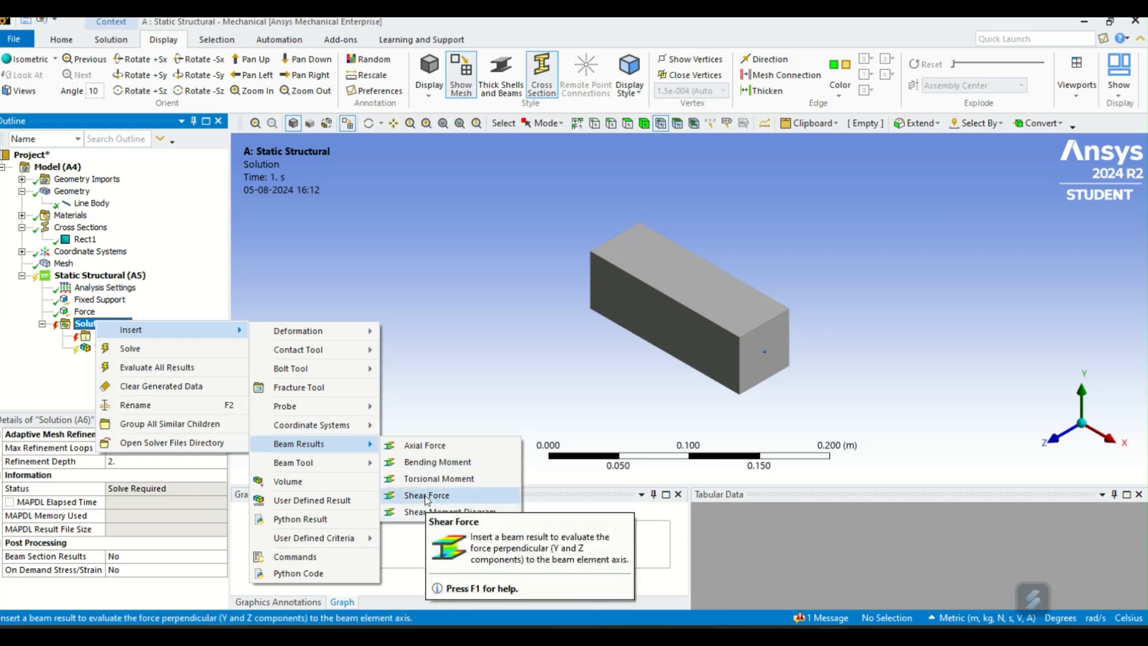
pyautogui.click(436, 462)
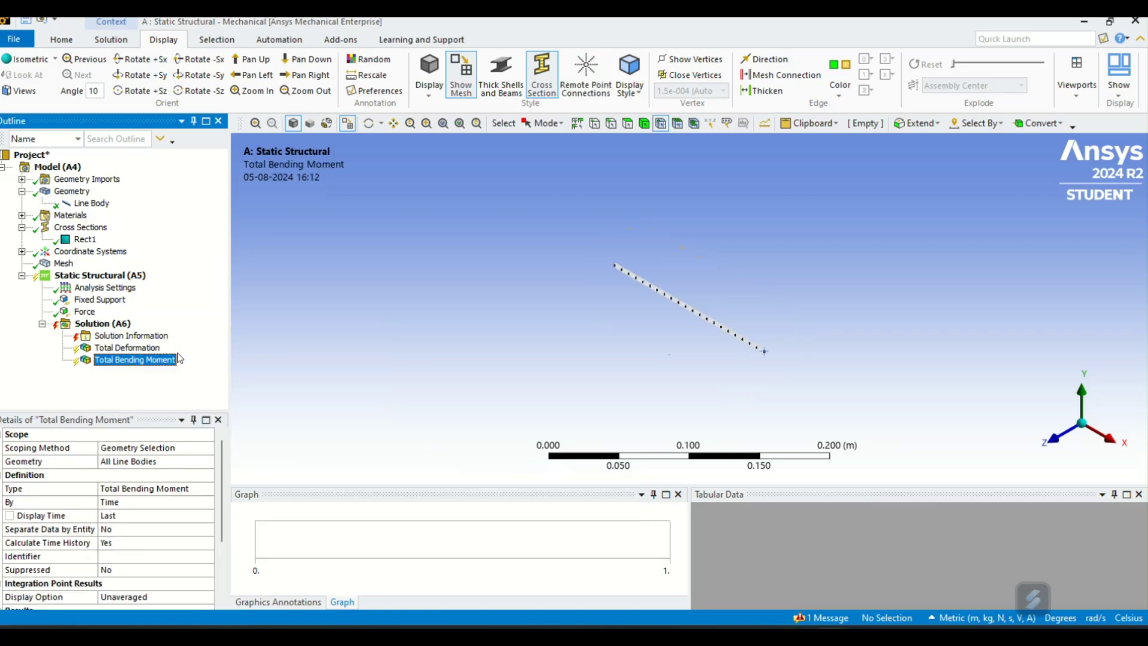
# Step: Solve the static structural analysis to evaluate the deformation and bending moment results
pyautogui.click(125, 361)
pyautogui.click(67, 41)
pyautogui.click(239, 67)
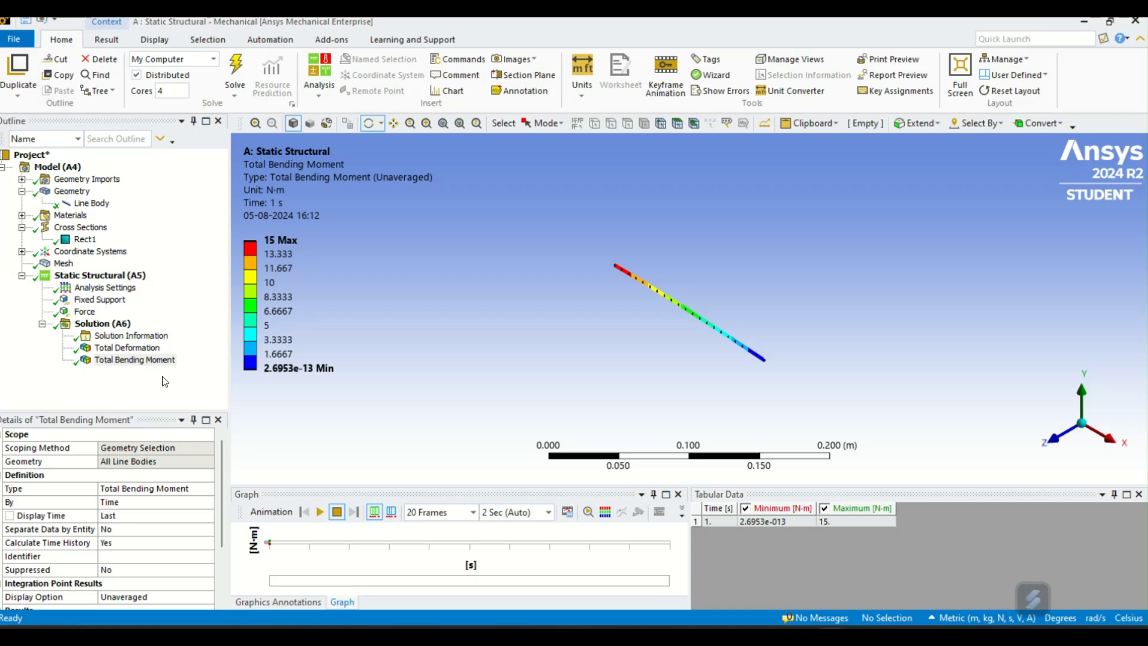
# Step: Show the Total Deformation result with the cross section display toggled and play its animation
pyautogui.click(130, 349)
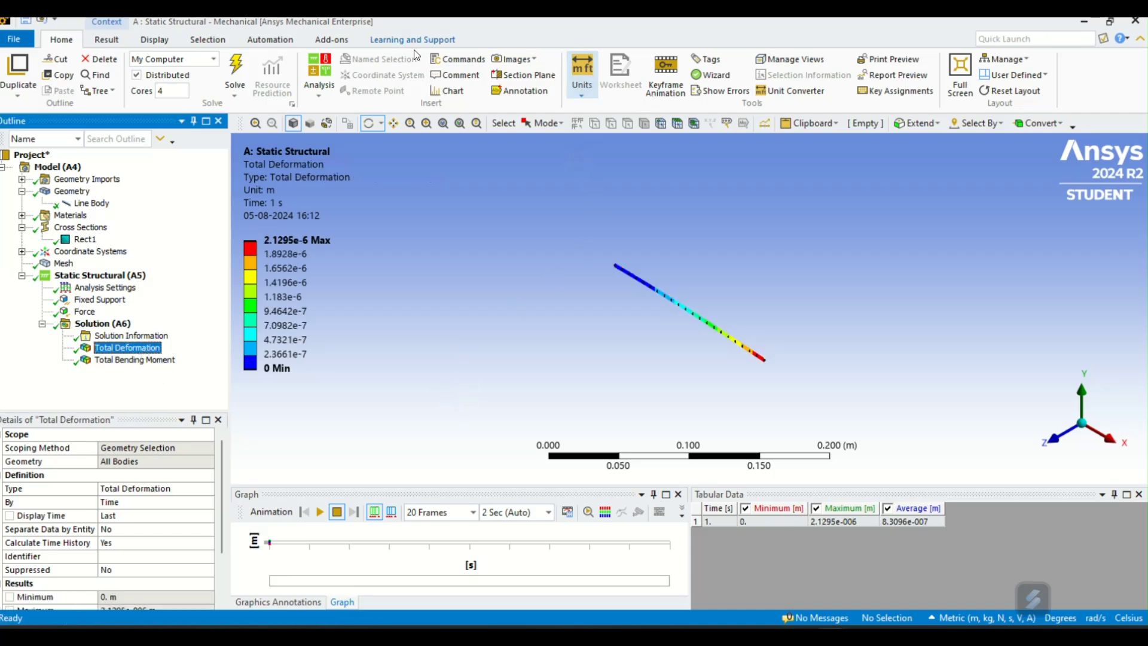
pyautogui.click(155, 39)
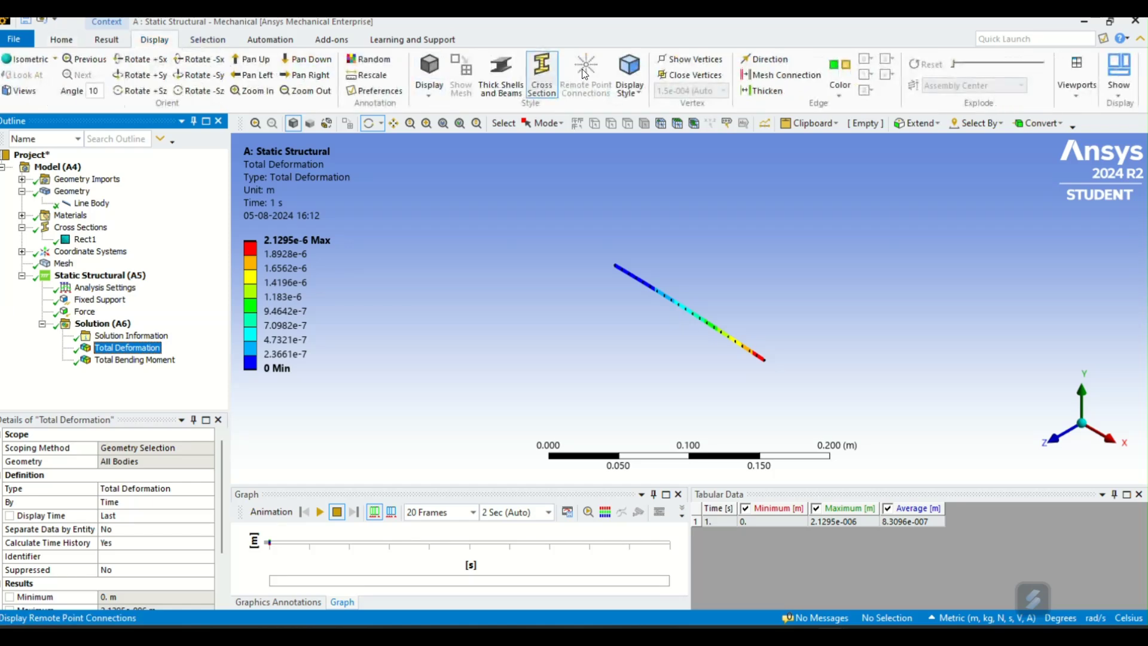
pyautogui.click(547, 78)
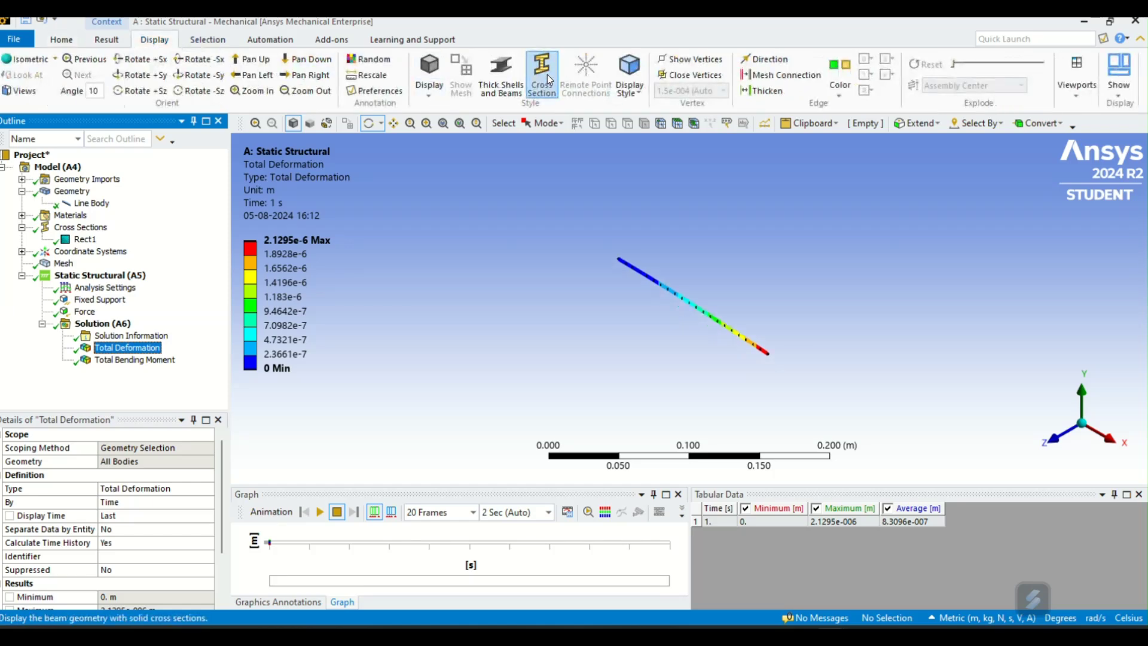
pyautogui.scroll(3, 730, 307)
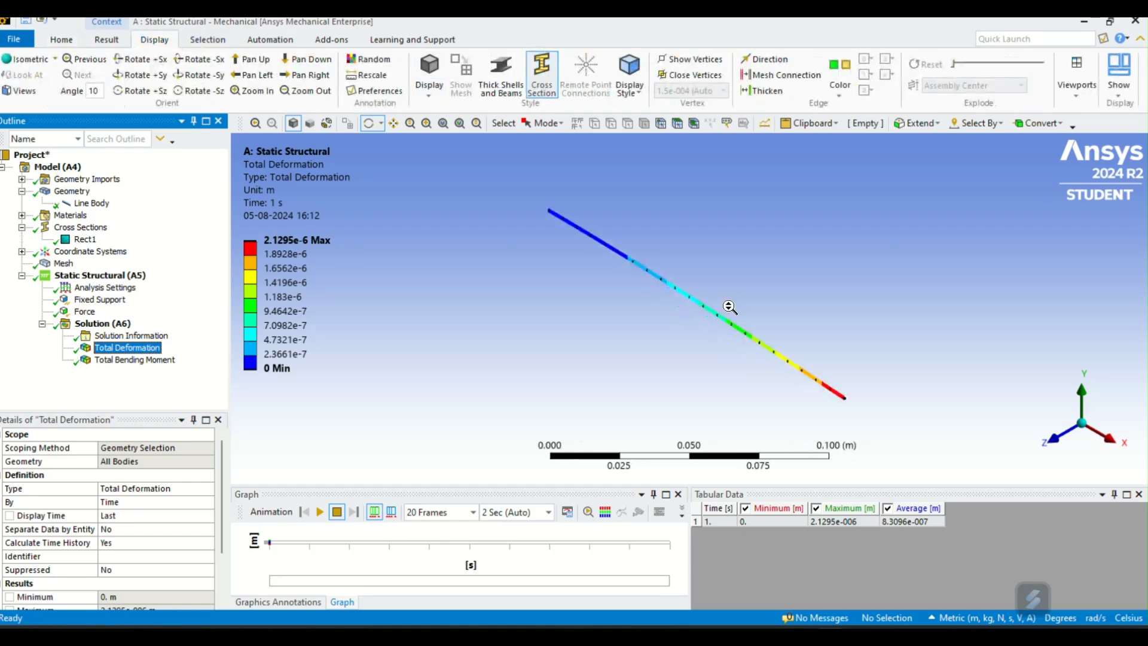
pyautogui.click(320, 513)
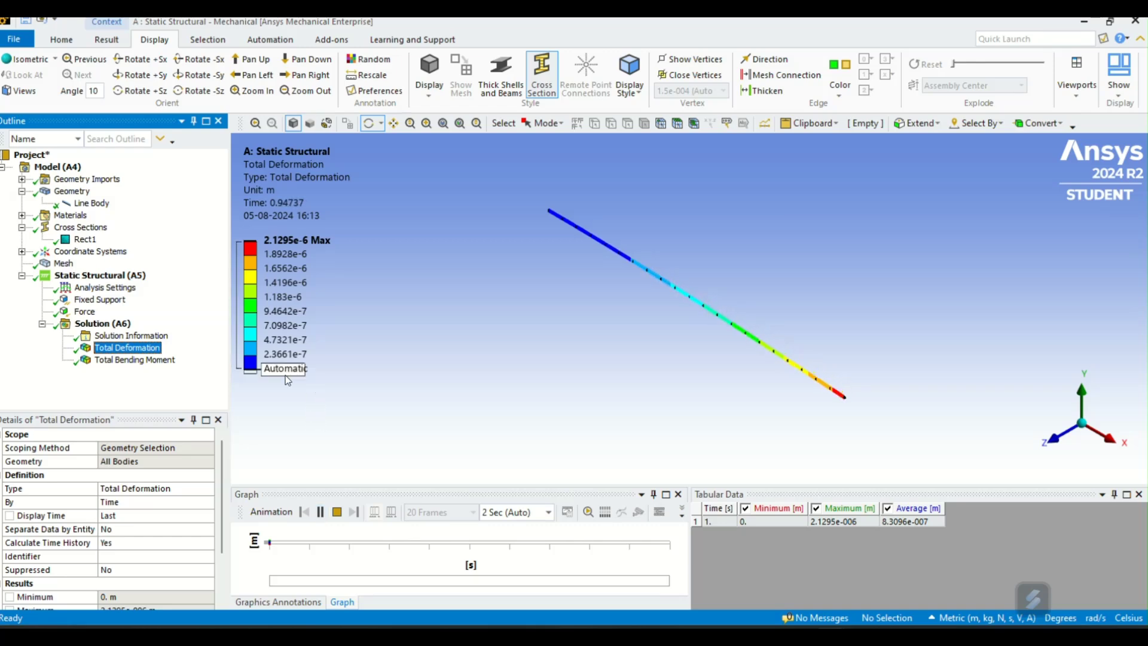
# Step: Animate the Total Bending Moment result and view the beam from the front
pyautogui.click(136, 359)
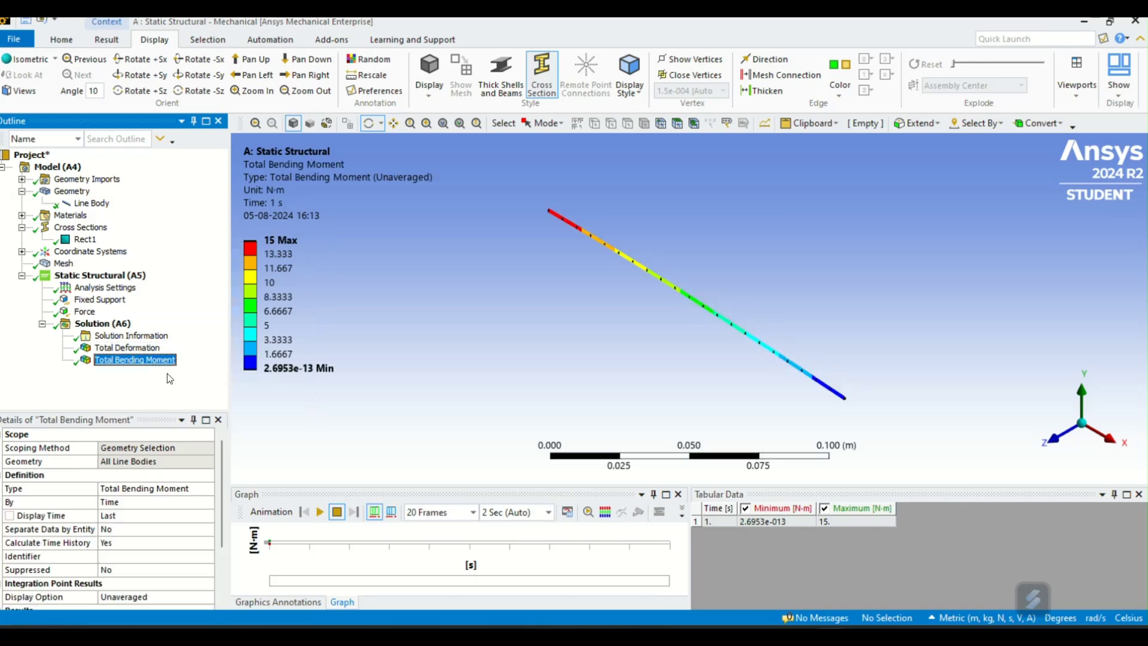
pyautogui.click(321, 512)
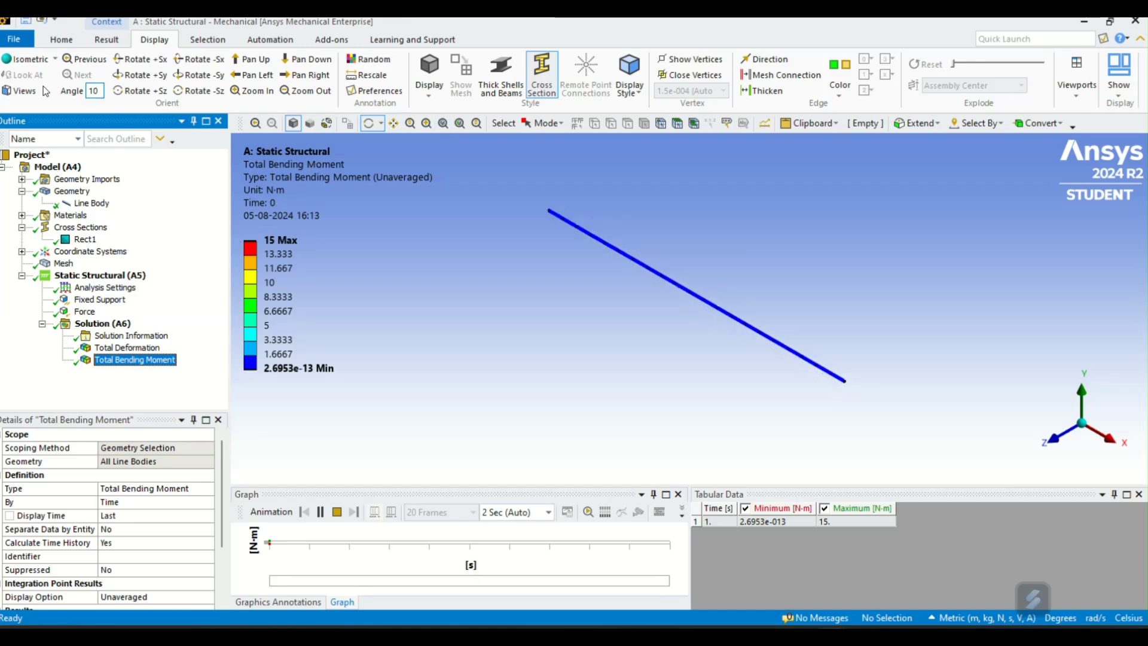
pyautogui.click(54, 59)
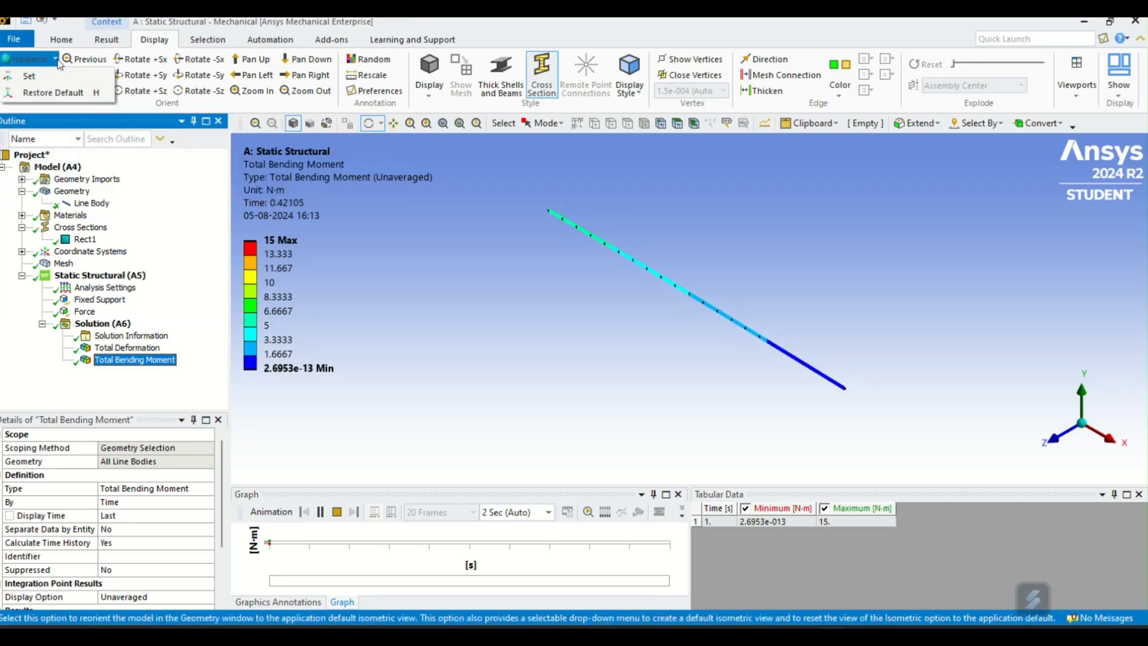
pyautogui.click(530, 193)
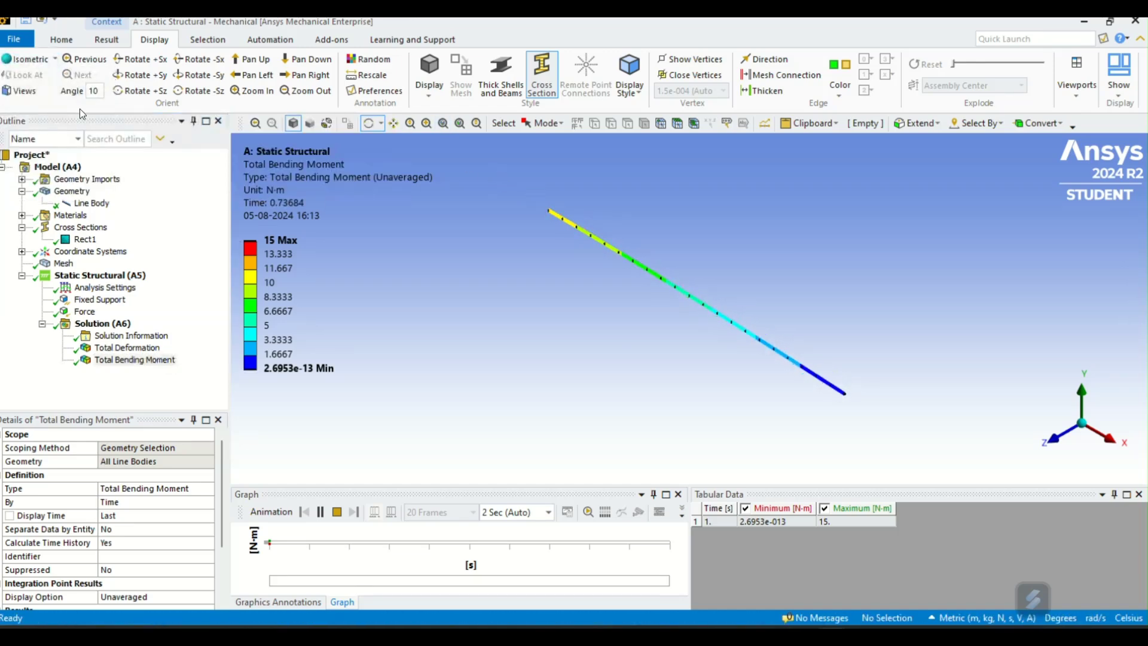
pyautogui.click(30, 91)
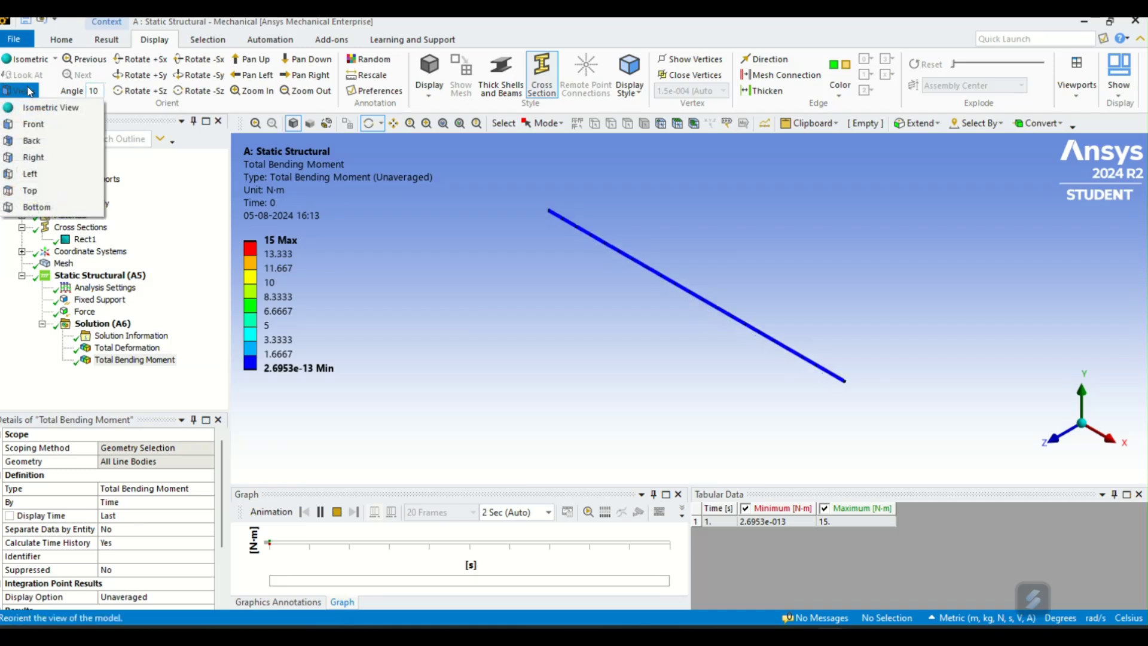
pyautogui.click(33, 123)
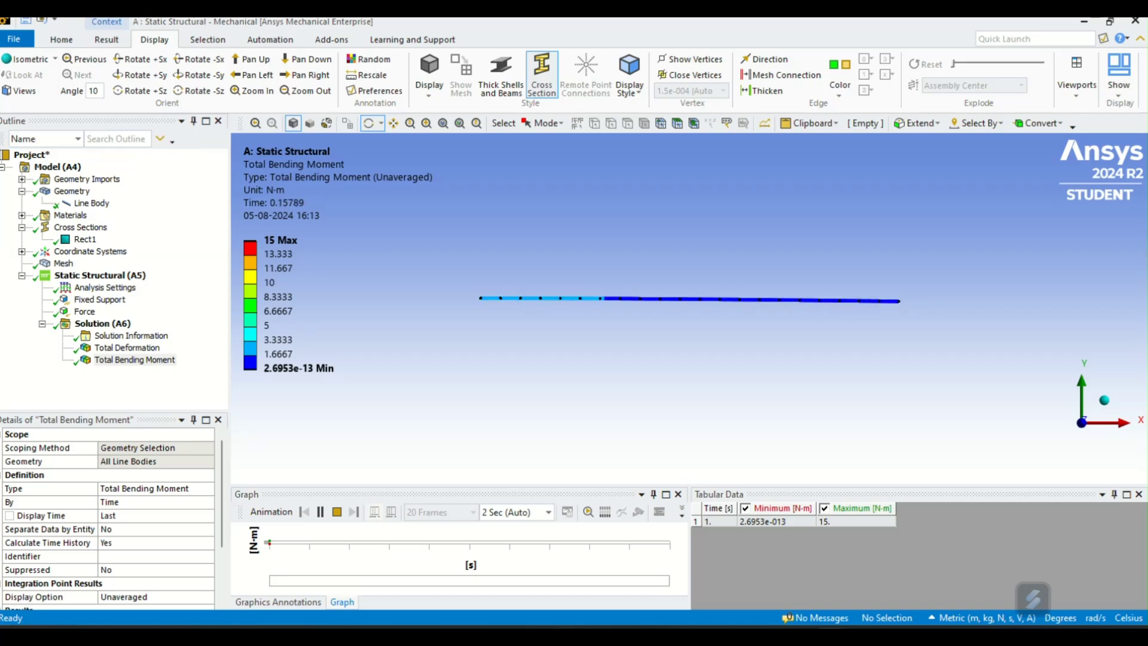
pyautogui.click(73, 326)
pyautogui.rightClick(73, 326)
pyautogui.moveTo(114, 331)
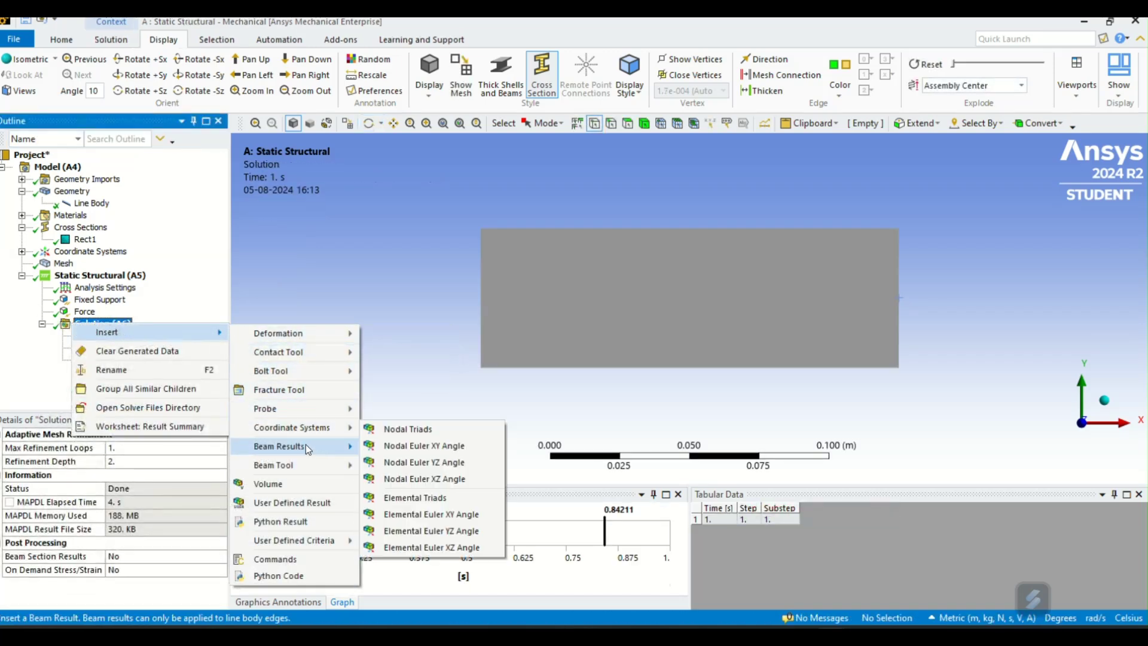
pyautogui.moveTo(307, 453)
pyautogui.moveTo(322, 471)
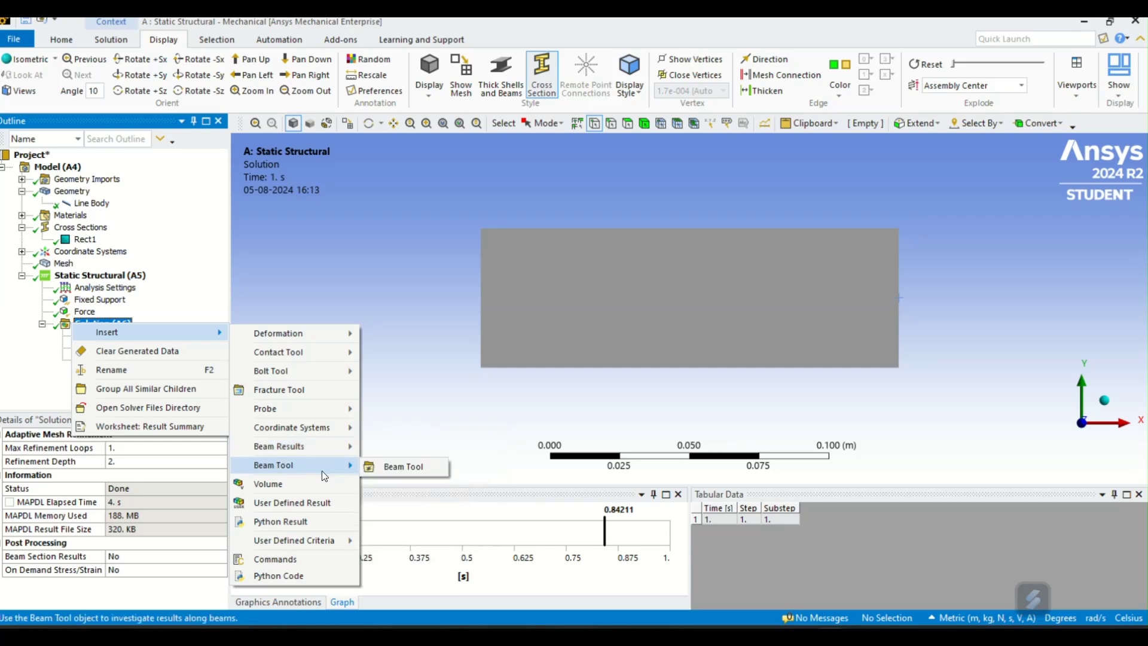
pyautogui.moveTo(347, 447)
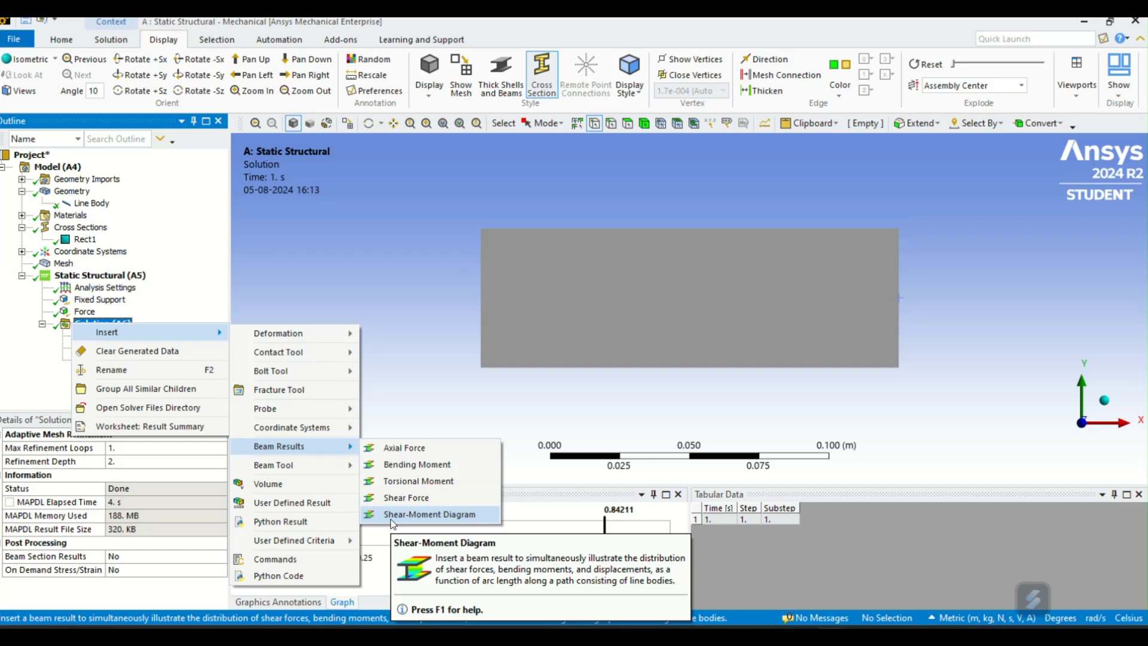
pyautogui.click(208, 268)
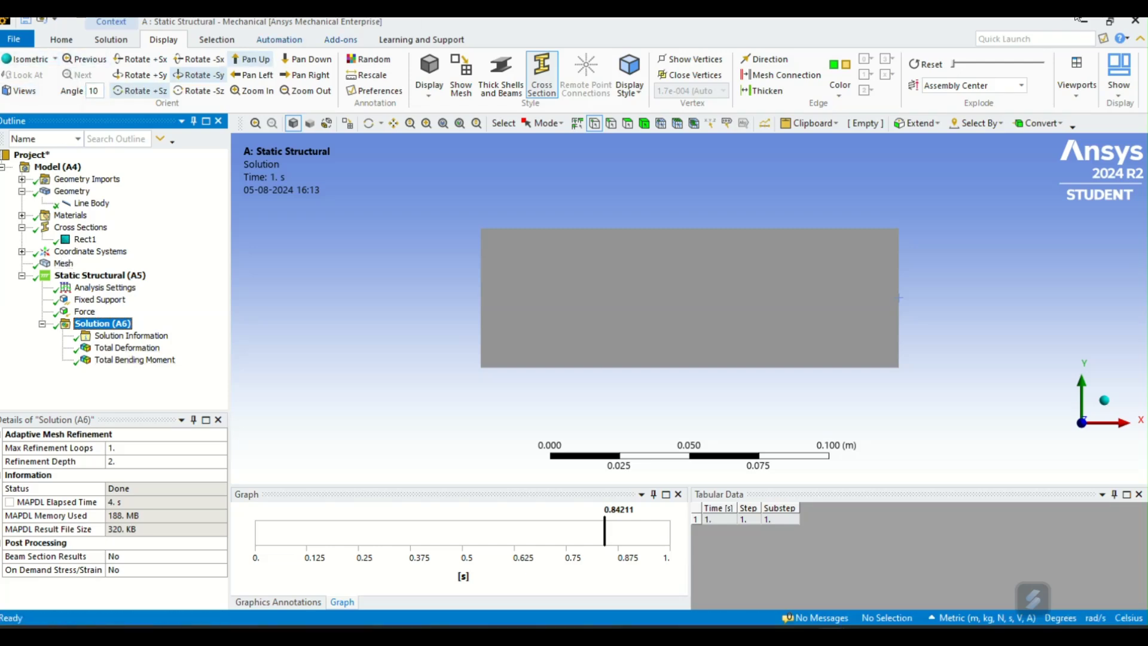
# Step: Insert a Force Reaction probe under Solution and set its boundary condition to Fixed Support
pyautogui.rightClick(111, 324)
pyautogui.moveTo(164, 333)
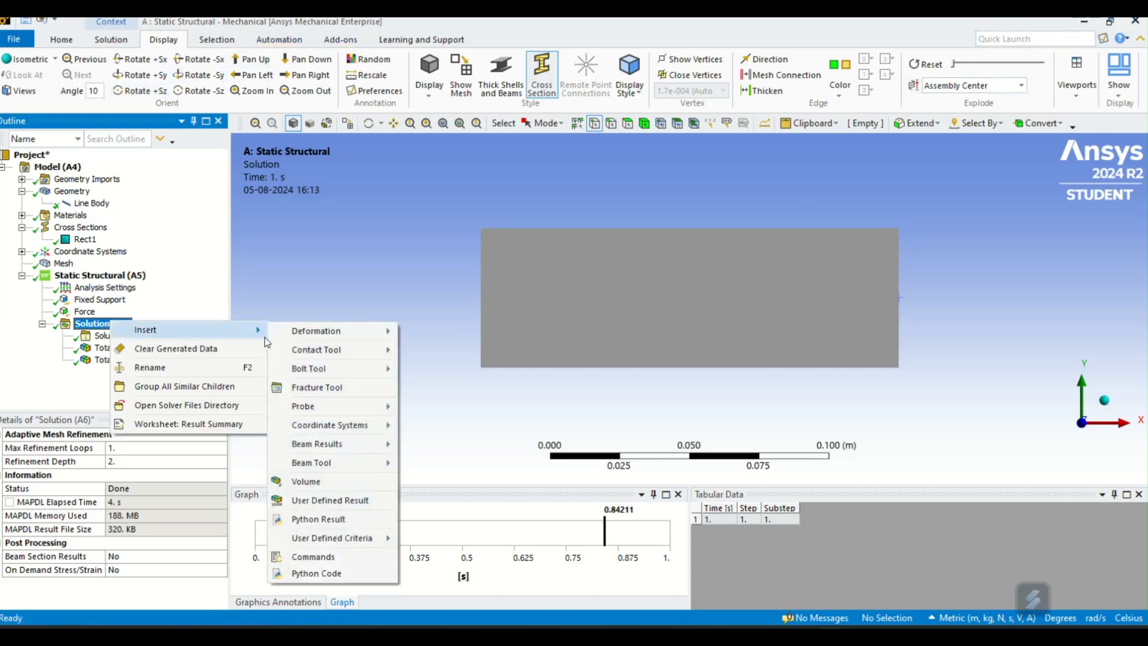
pyautogui.moveTo(332, 425)
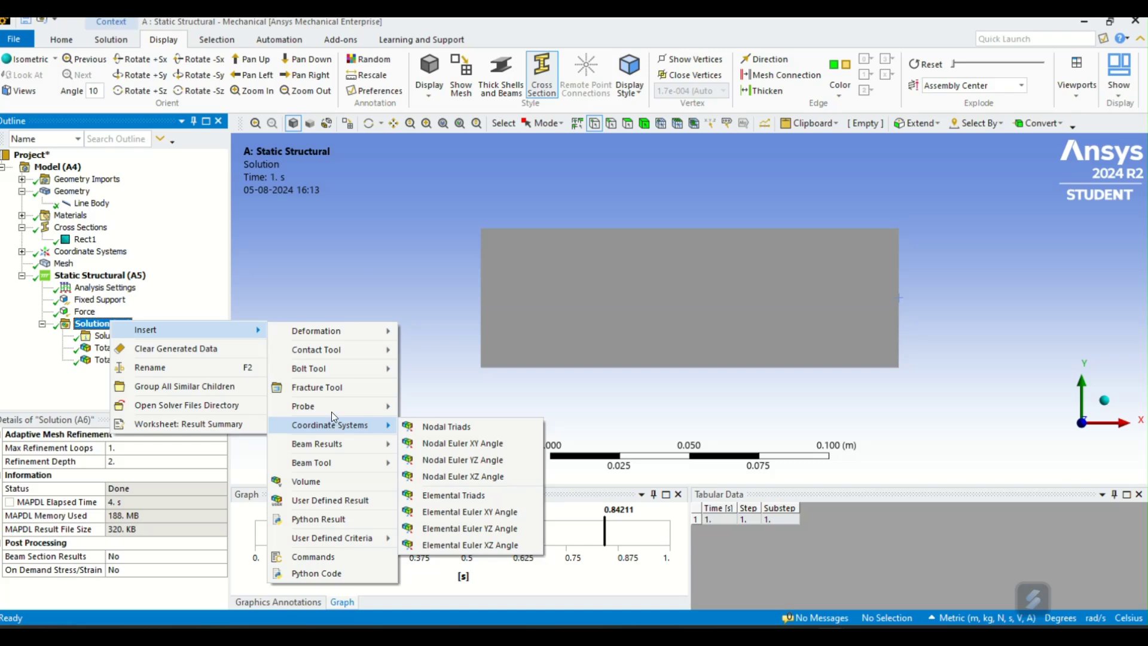
pyautogui.moveTo(332, 400)
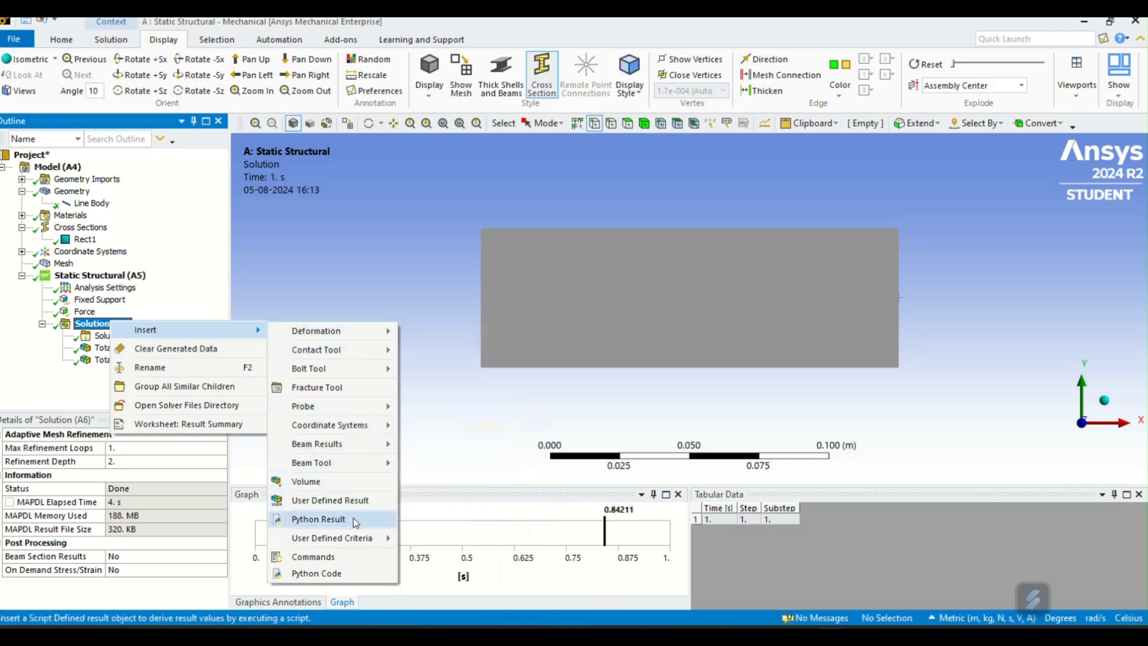
pyautogui.moveTo(357, 442)
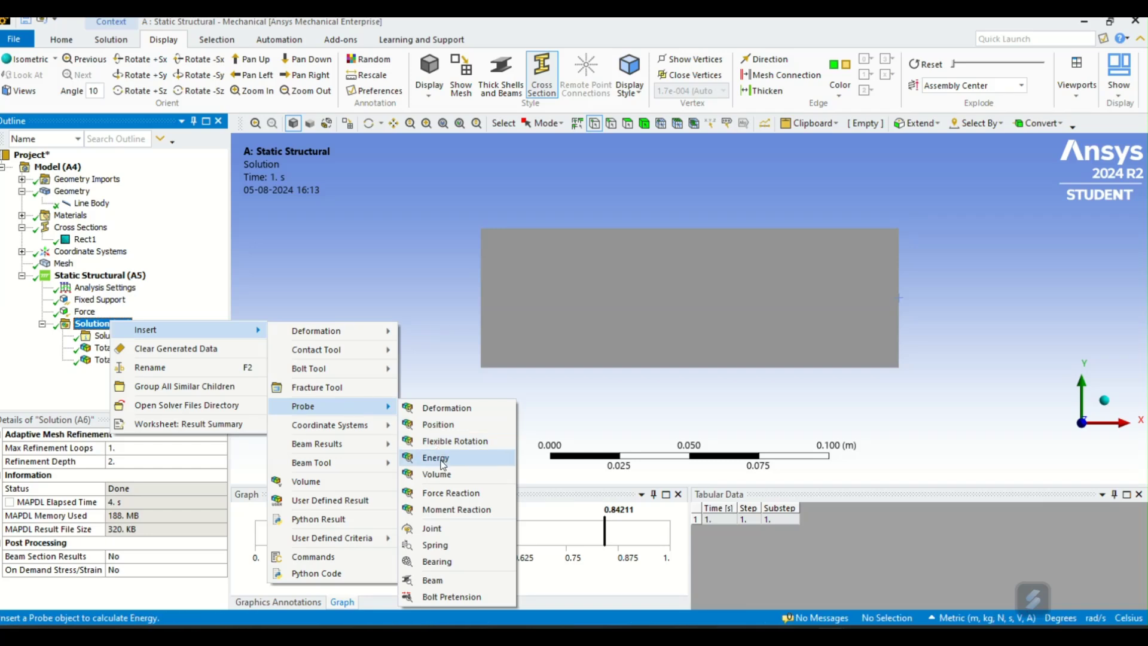
pyautogui.click(441, 493)
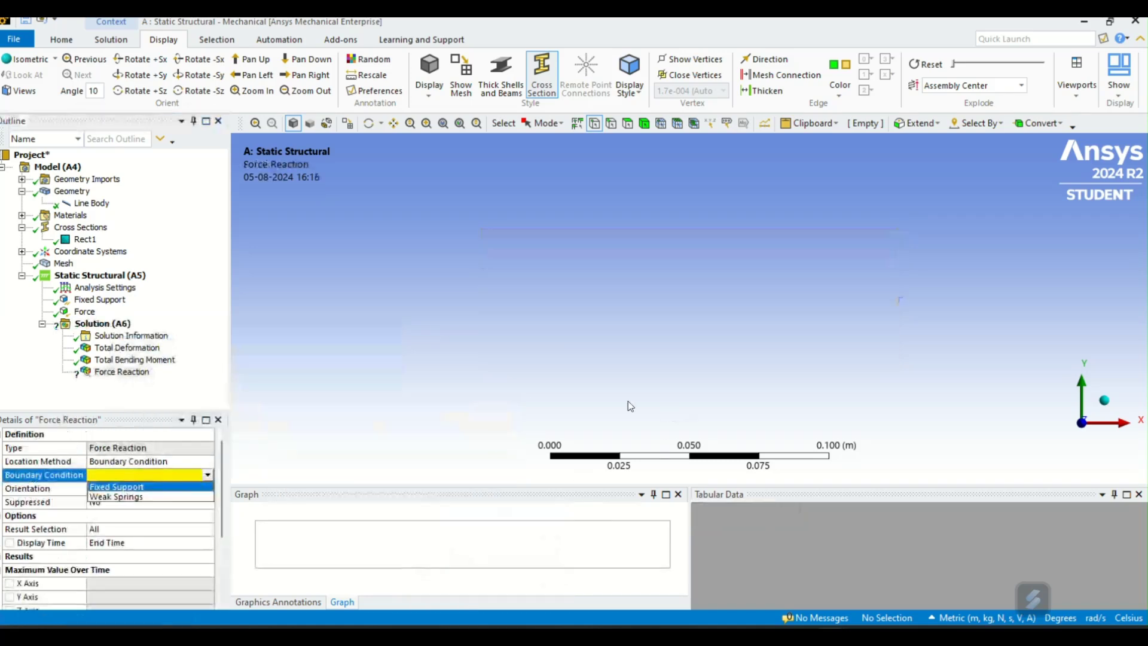
pyautogui.click(208, 475)
pyautogui.click(207, 475)
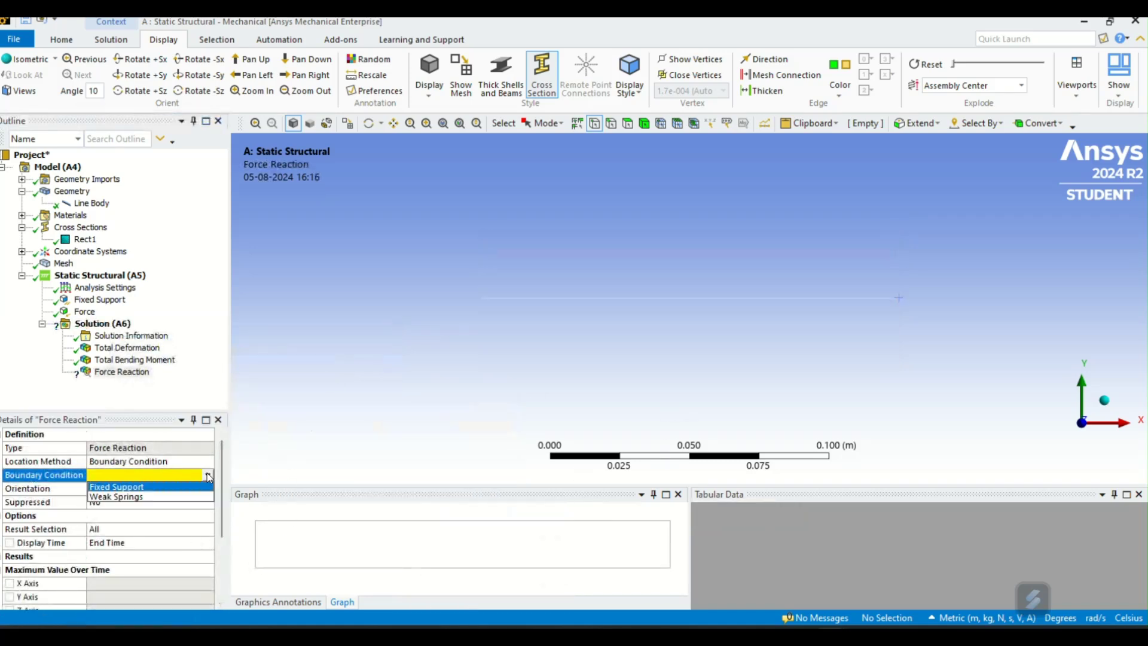
pyautogui.click(143, 487)
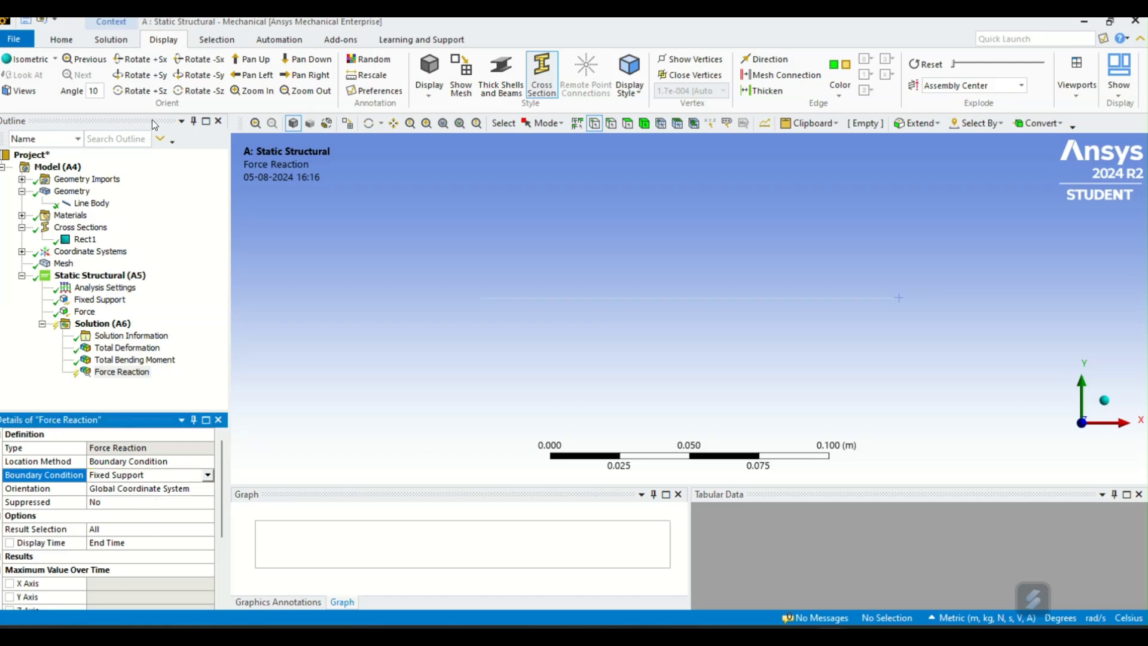
# Step: Solve the analysis to evaluate the force reaction at the fixed support and inspect the reaction vector on the beam
pyautogui.click(61, 39)
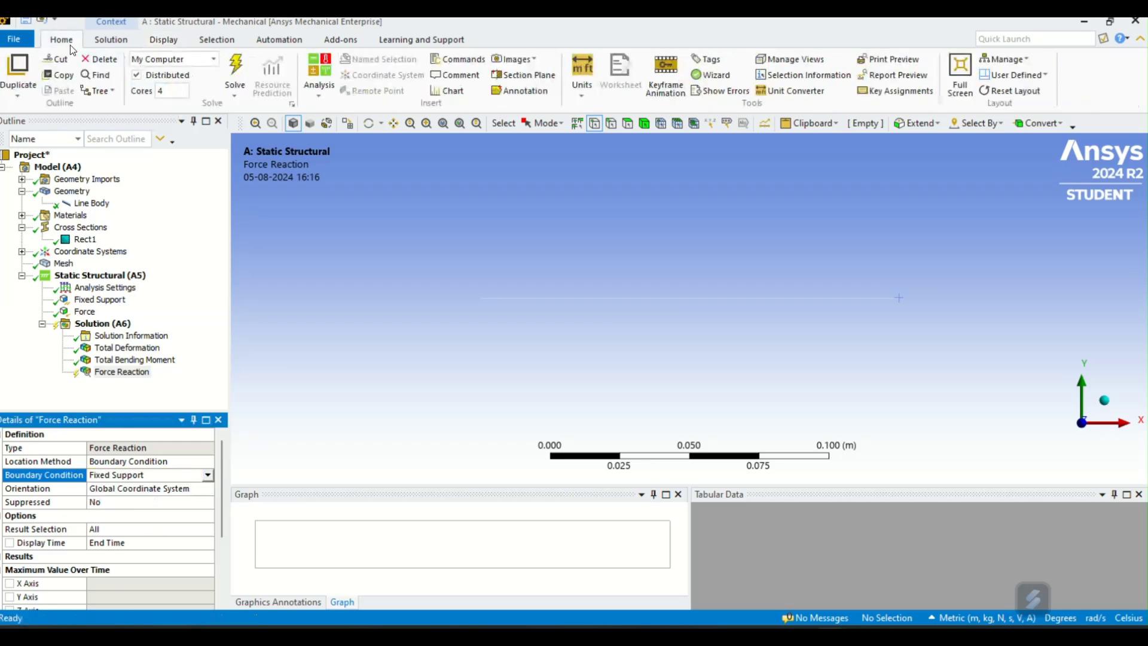
pyautogui.click(235, 72)
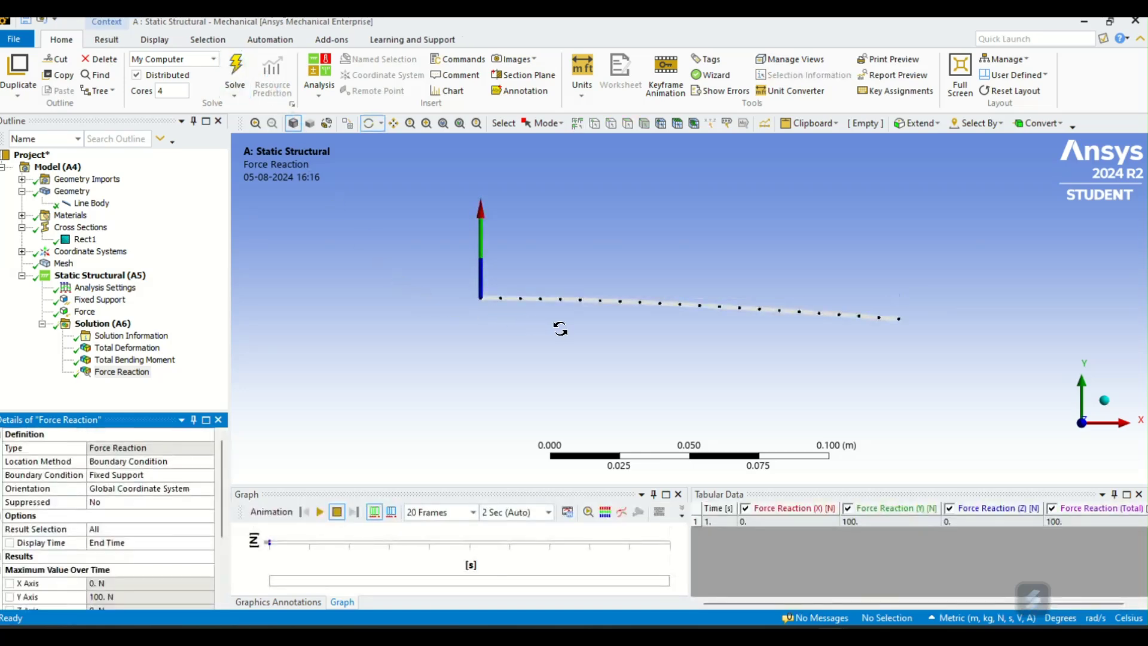
pyautogui.moveTo(736, 256); pyautogui.dragTo(621, 276)
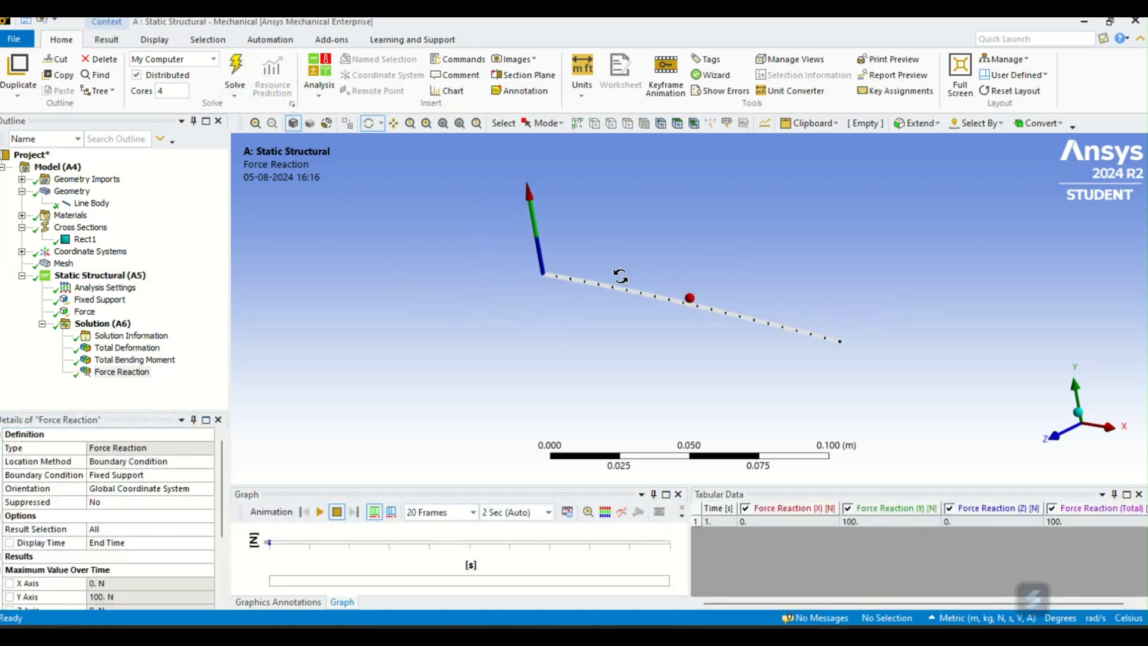